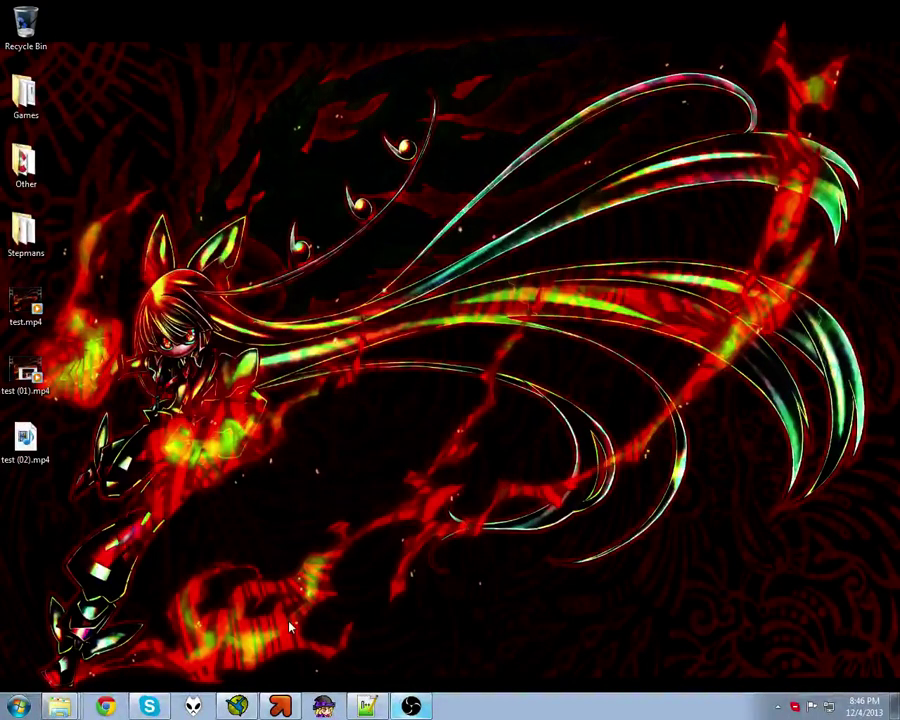
Step: Open the Hello! Expert chart in the editor and page forward to beat 24
left_click(280, 707)
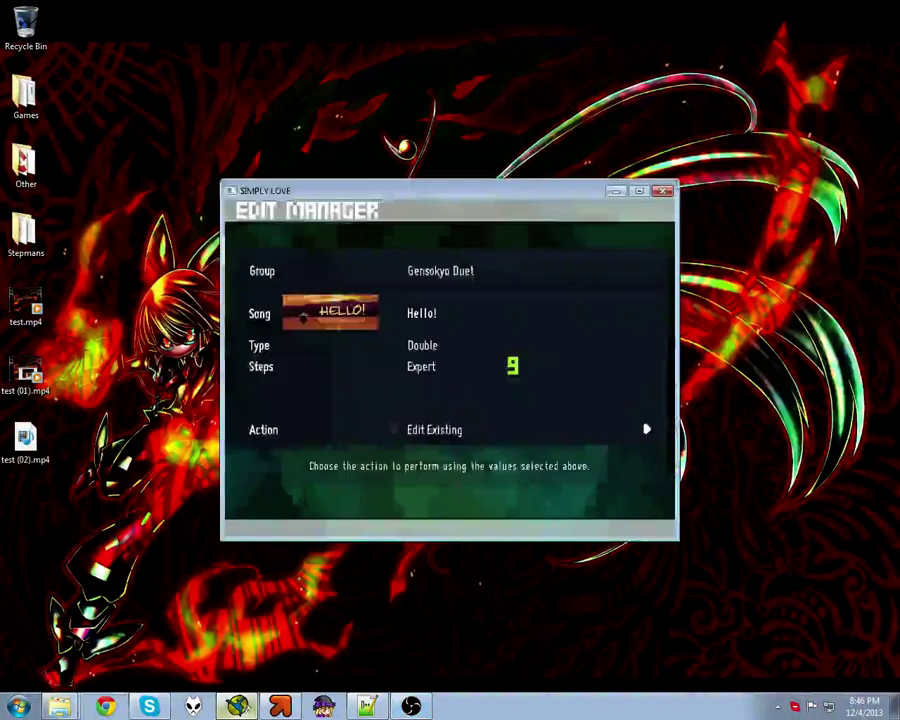
key("Return")
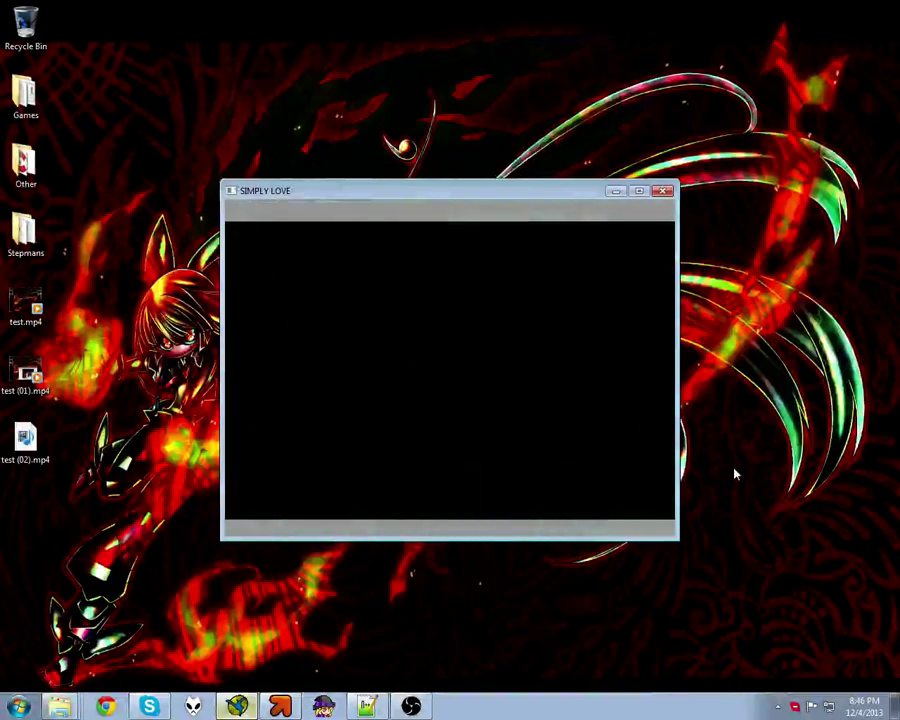
key("Page_Down")
key("Page_Down")
key("Page_Down")
key("Page_Down")
key("Page_Down")
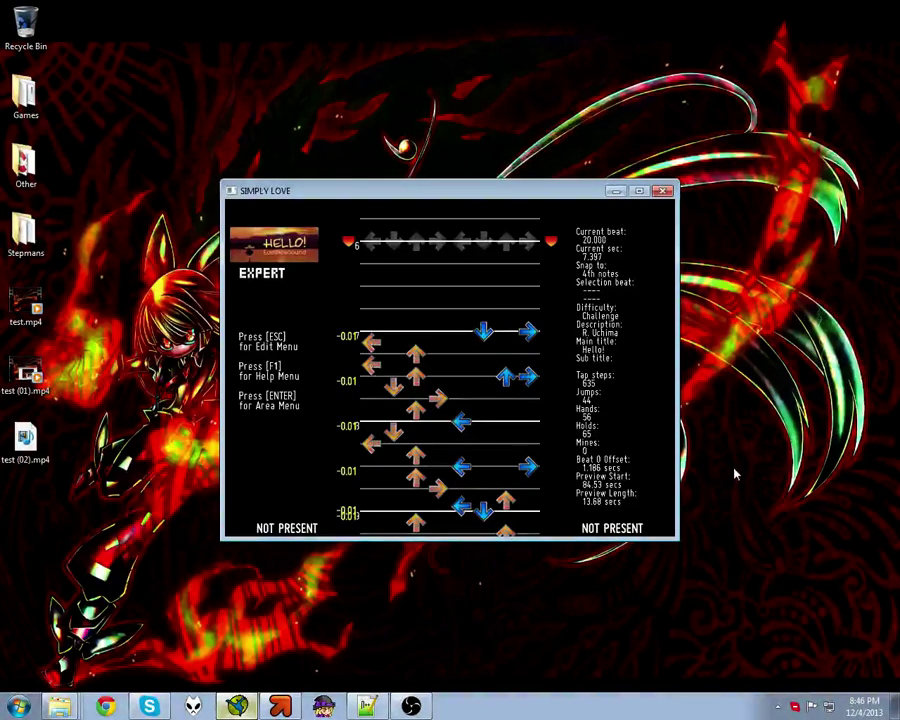
key("Page_Down")
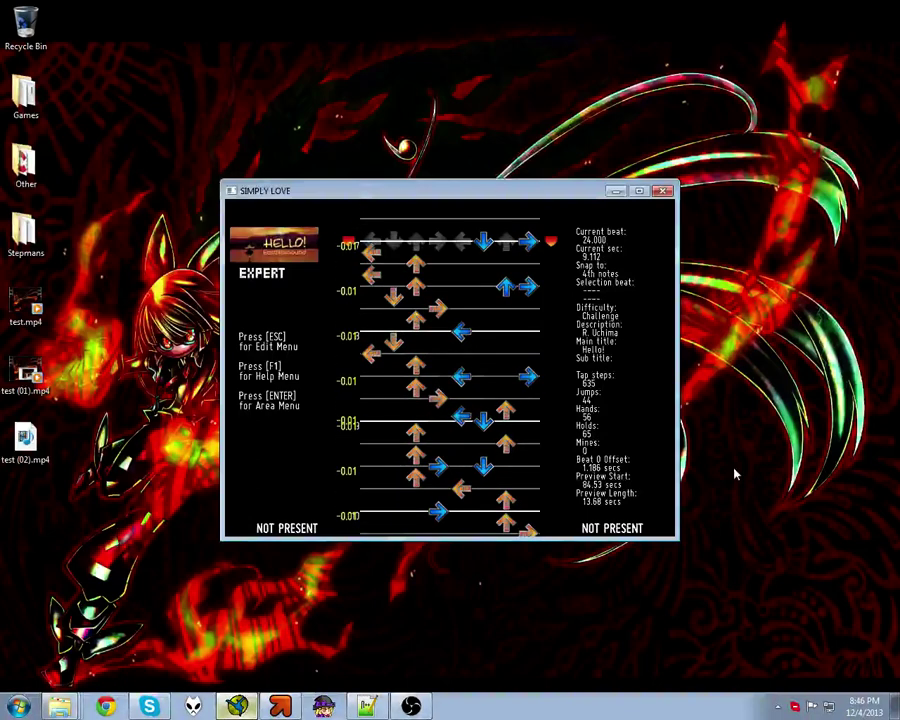
Step: Try 8th-note snapping, return to 4th notes, zoom out, and jump ahead to beat 52
key("Right")
key("Down")
key("ctrl+Up")
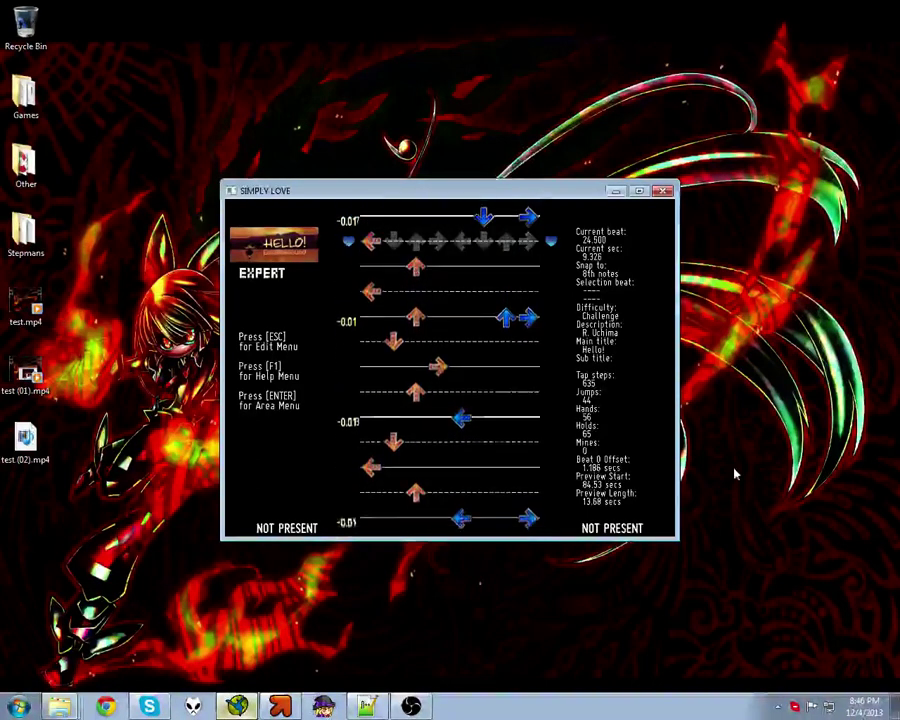
key("Up")
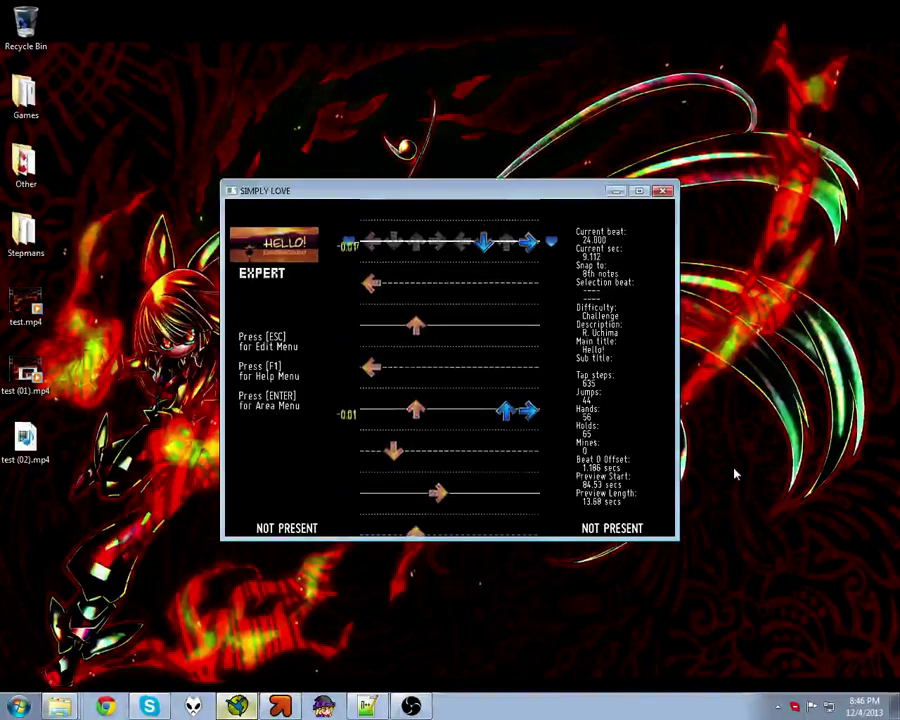
key("Left")
key("ctrl+Down")
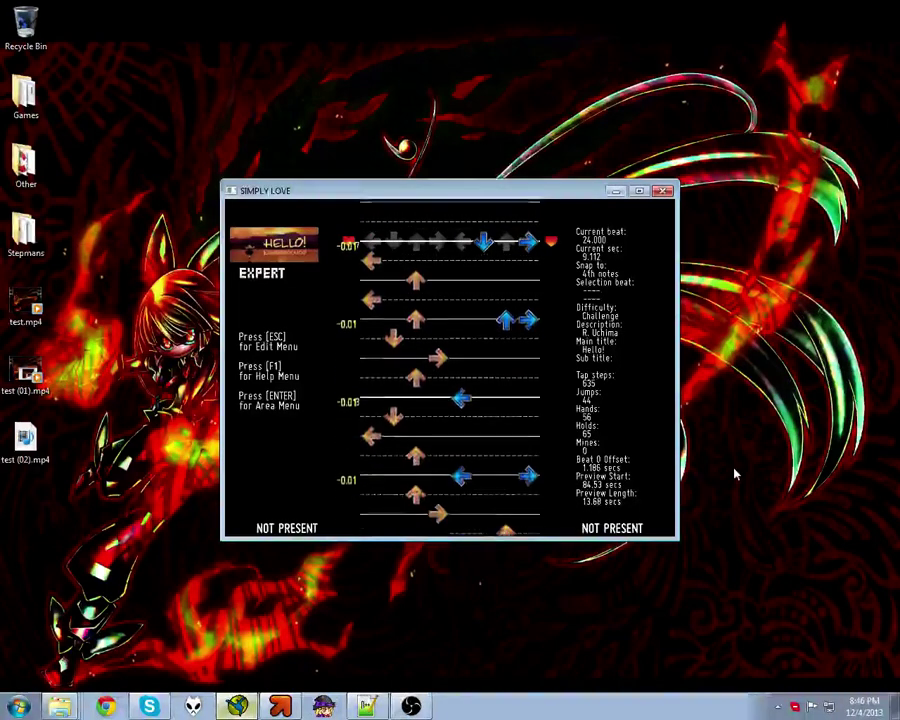
key("ctrl+Down")
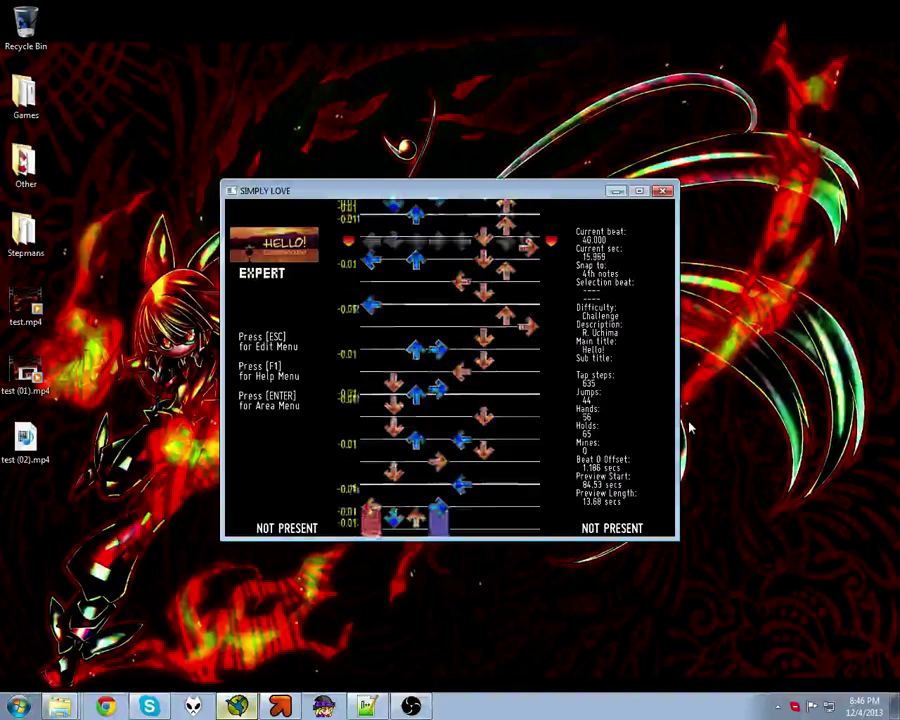
key("Page_Down")
key("Page_Down")
key("Page_Down")
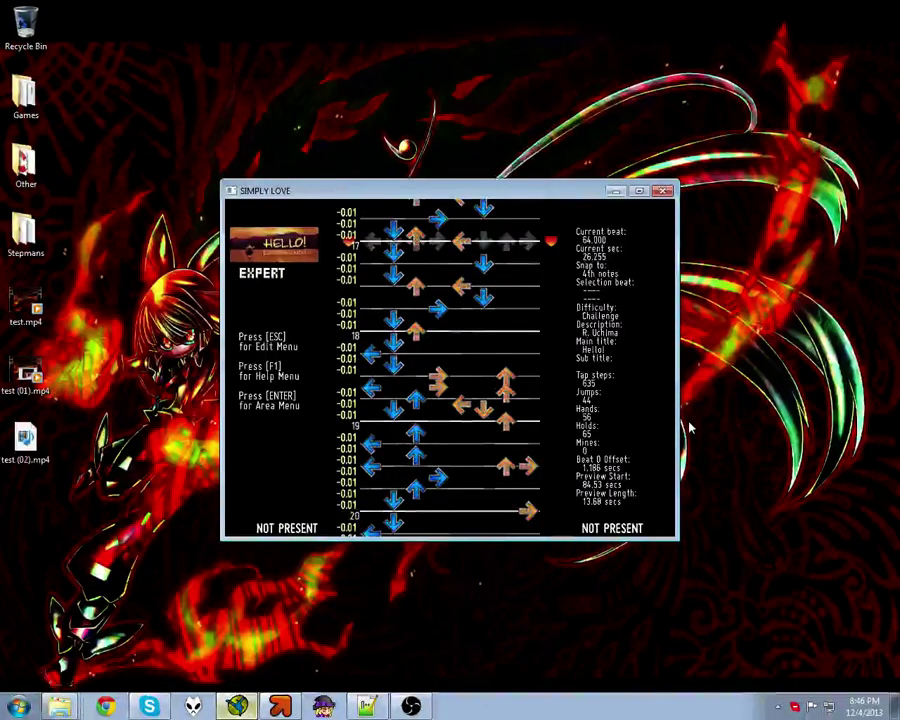
Step: Start an AutoPlay preview of the chart, then restart it from beat 81
key("p")
key("Return")
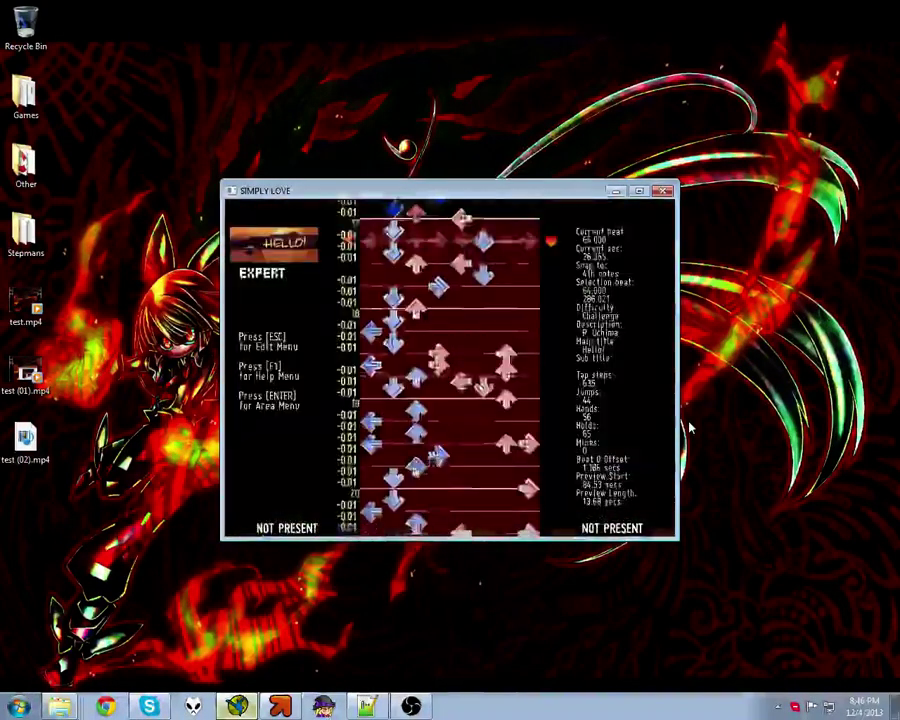
key("Page_Down")
key("Page_Down")
key("Page_Down")
key("Page_Down")
key("Page_Down")
key("Page_Down")
key("p")
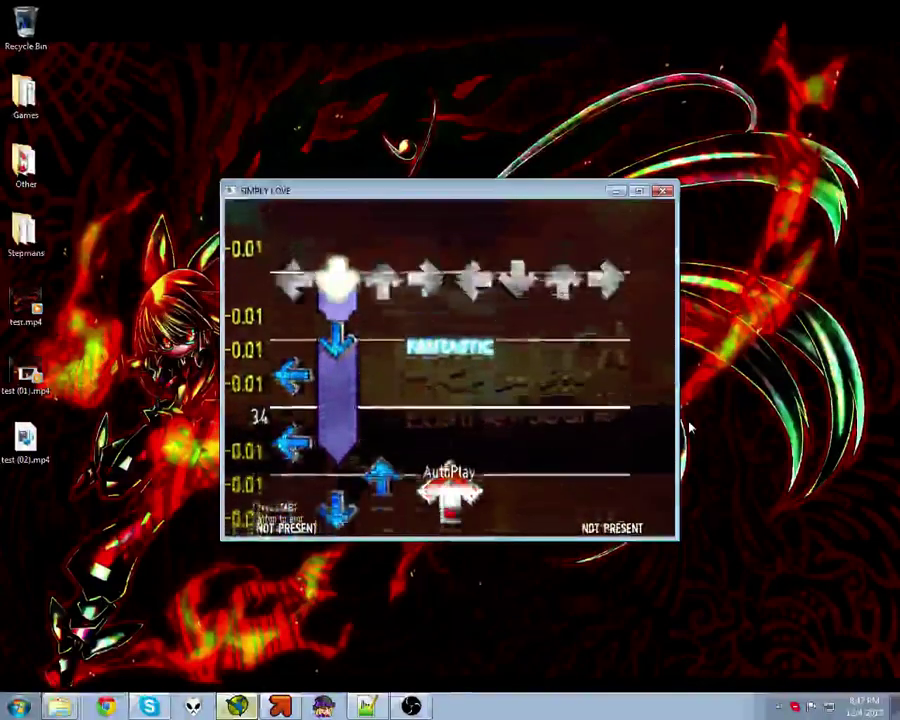
Step: Stop the preview, move back from beat 114 to beat 24, and zoom in to widen row spacing
key("Escape")
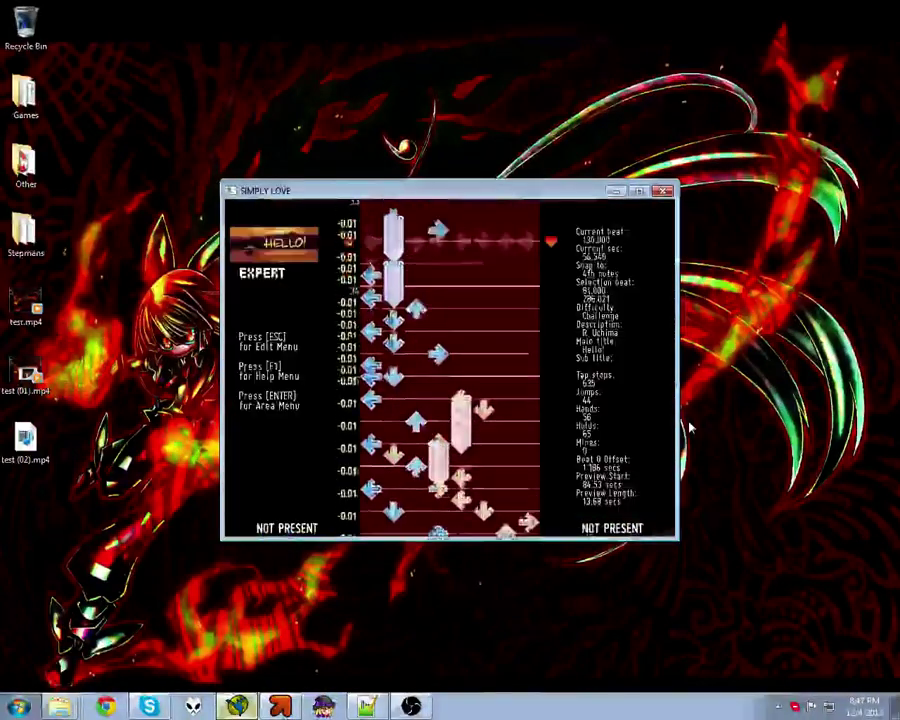
key("Up")
key("Up")
key("Up")
key("Up")
key("Up")
key("Up")
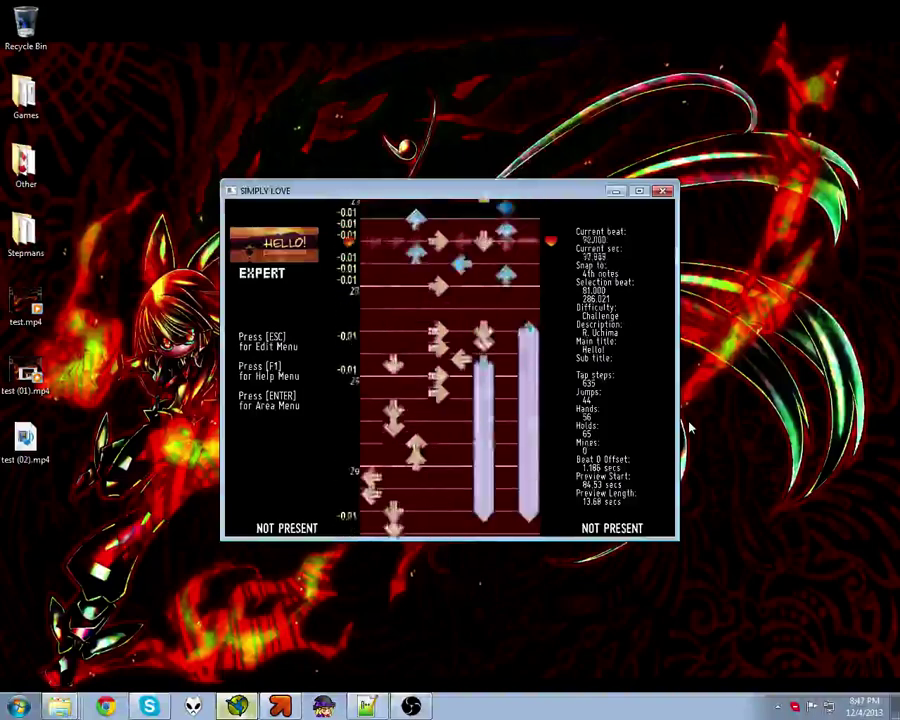
key("Up")
key("Up")
key("Up")
key("Up")
key("Up")
key("Up")
key("Up")
key("Up")
key("Up")
key("Up")
key("Up")
key("Up")
key("Up")
key("Up")
key("Up")
key("Up")
key("Up")
key("Up")
key("Up")
key("Up")
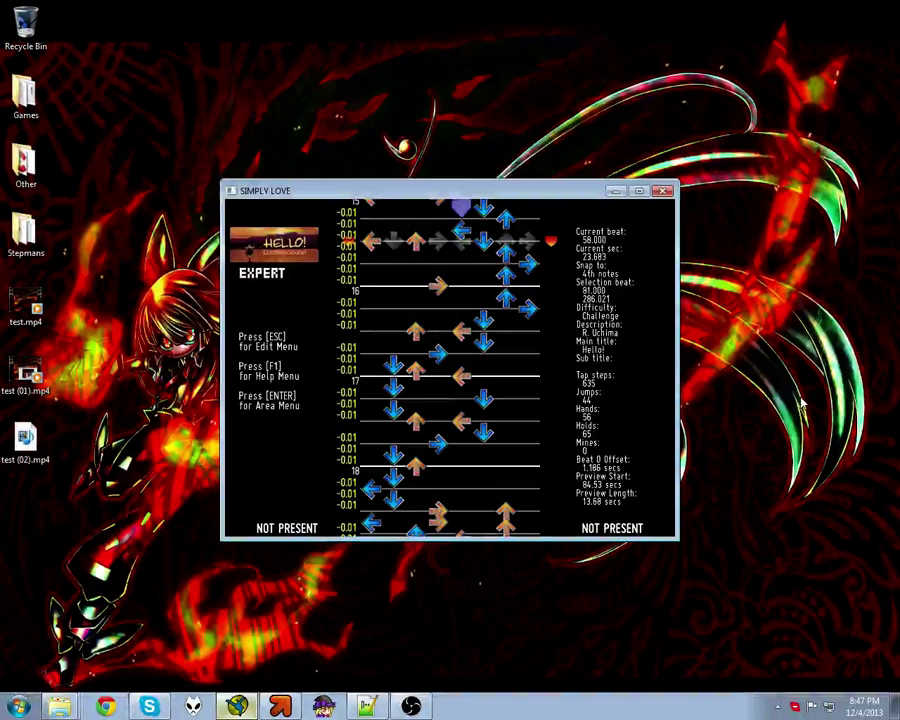
key("Up")
key("Up")
key("Up")
key("Up")
key("Up")
key("Up")
key("Up")
key("Up")
key("Up")
key("Up")
key("Up")
key("Up")
key("Up")
key("Up")
key("Up")
key("Up")
key("Up")
key("Up")
key("Up")
key("Up")
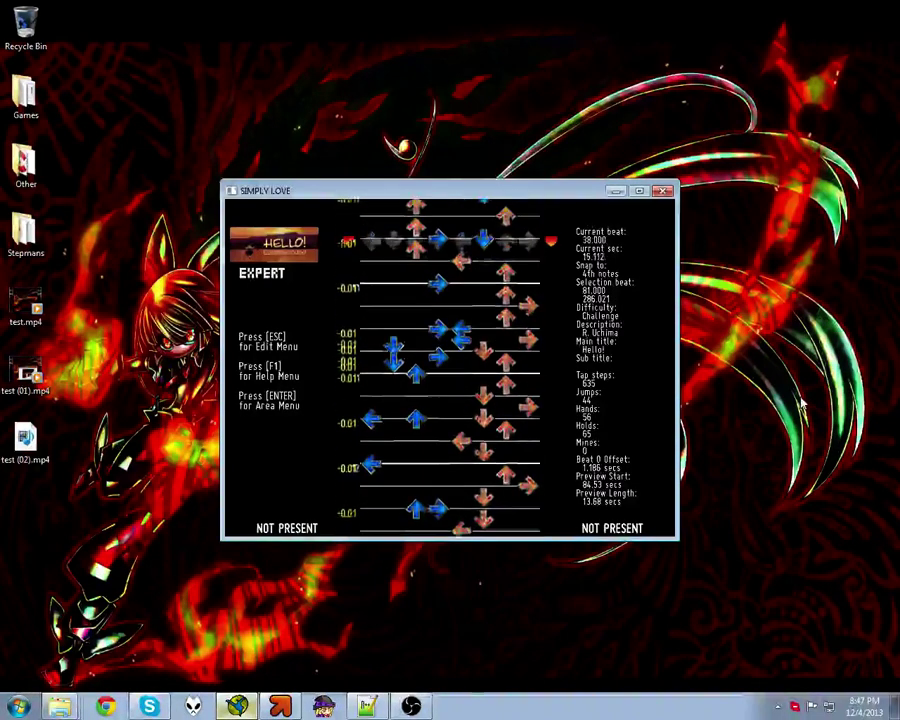
key("Up")
key("Up")
key("Up")
key("Up")
key("Up")
key("Up")
key("Up")
key("Up")
key("Up")
key("Up")
key("Up")
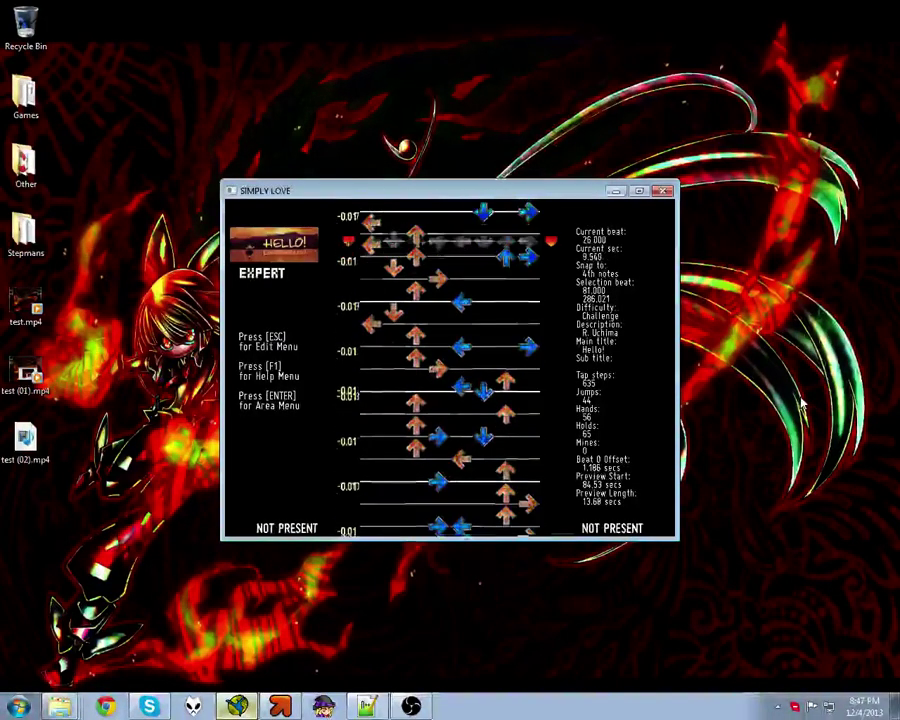
key("Up")
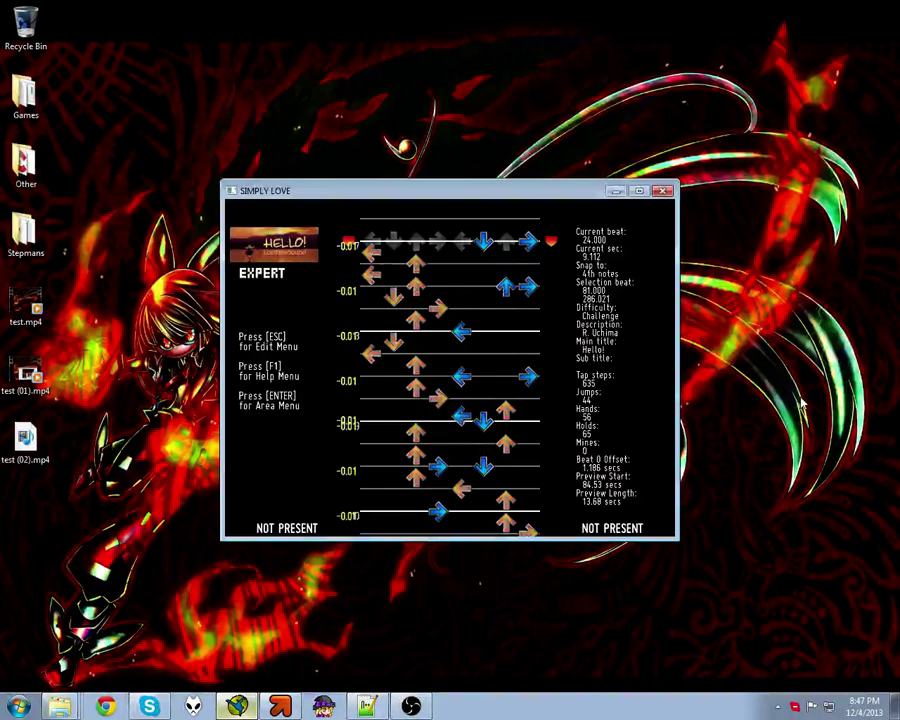
key("ctrl+Up")
key("ctrl+Up")
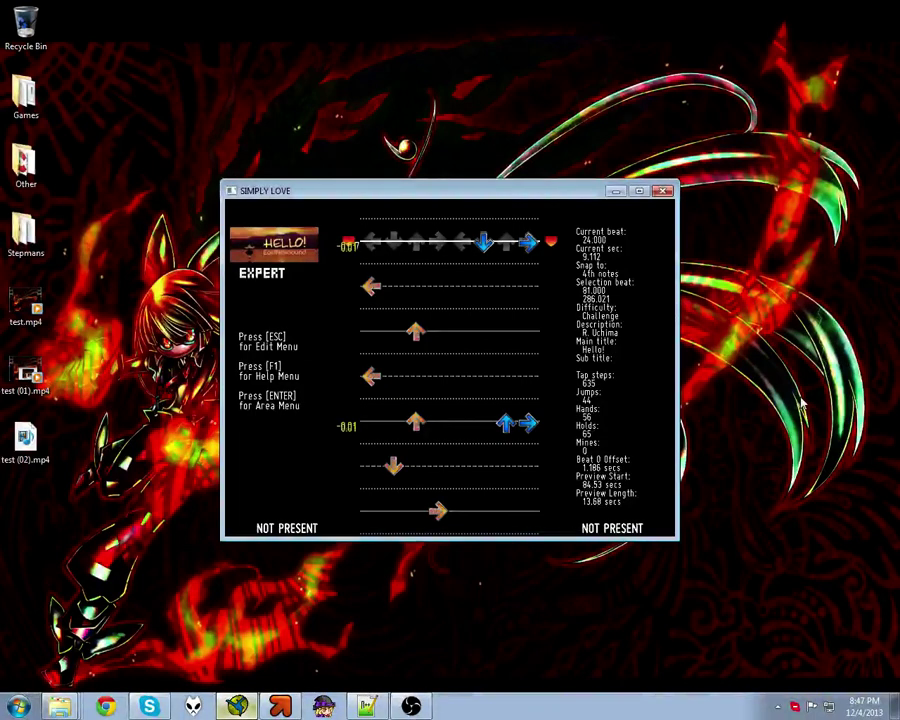
Step: Cycle note snapping through 192nd and 12th back to 4th notes, stepping between beats 24 and 25
key("Left")
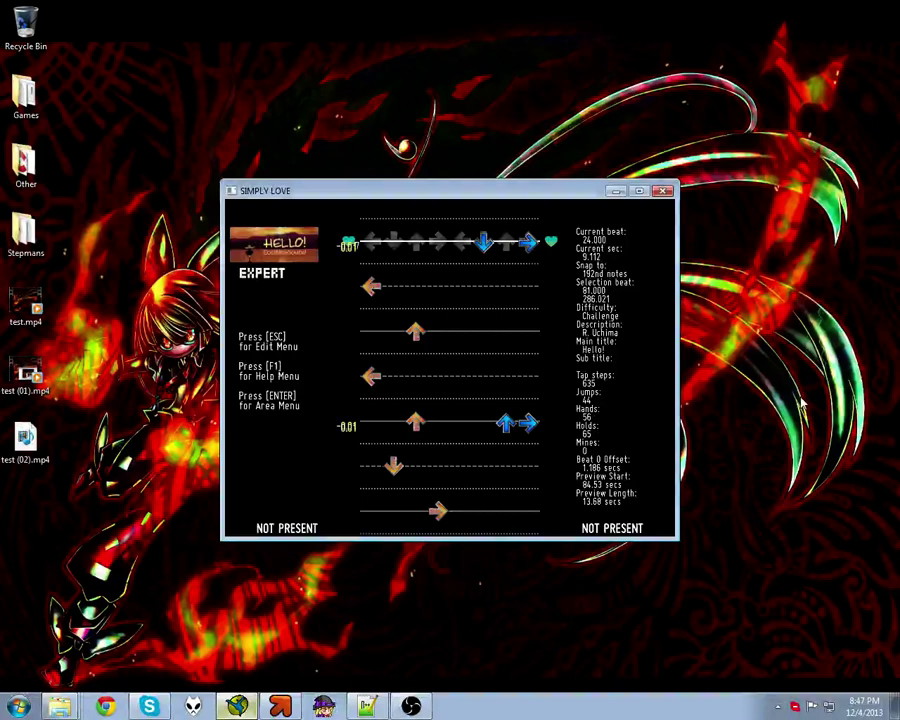
key("Right")
key("Right")
key("Right")
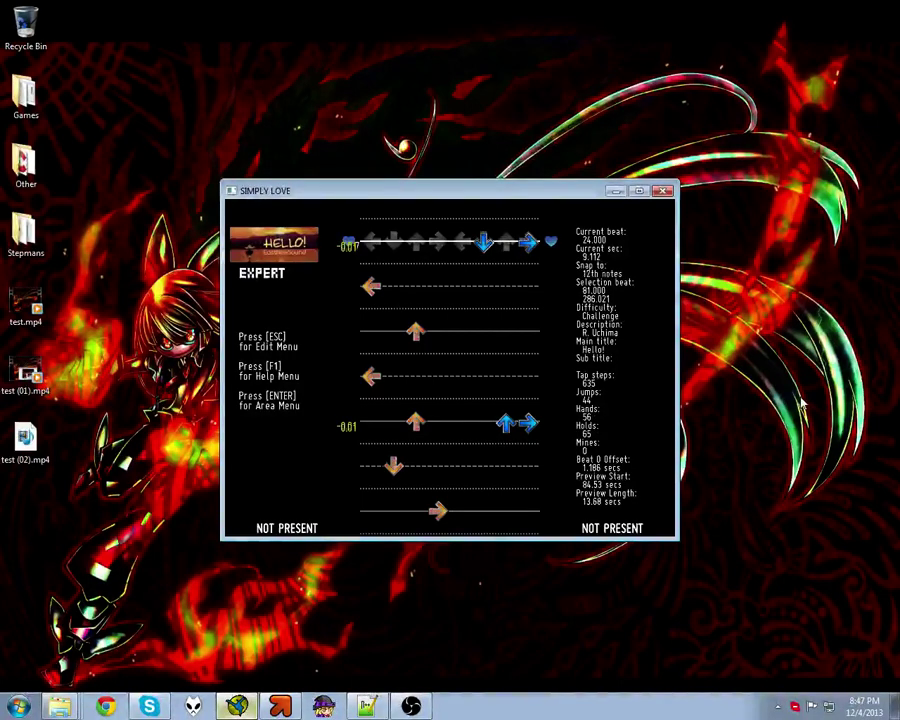
key("Left")
key("Left")
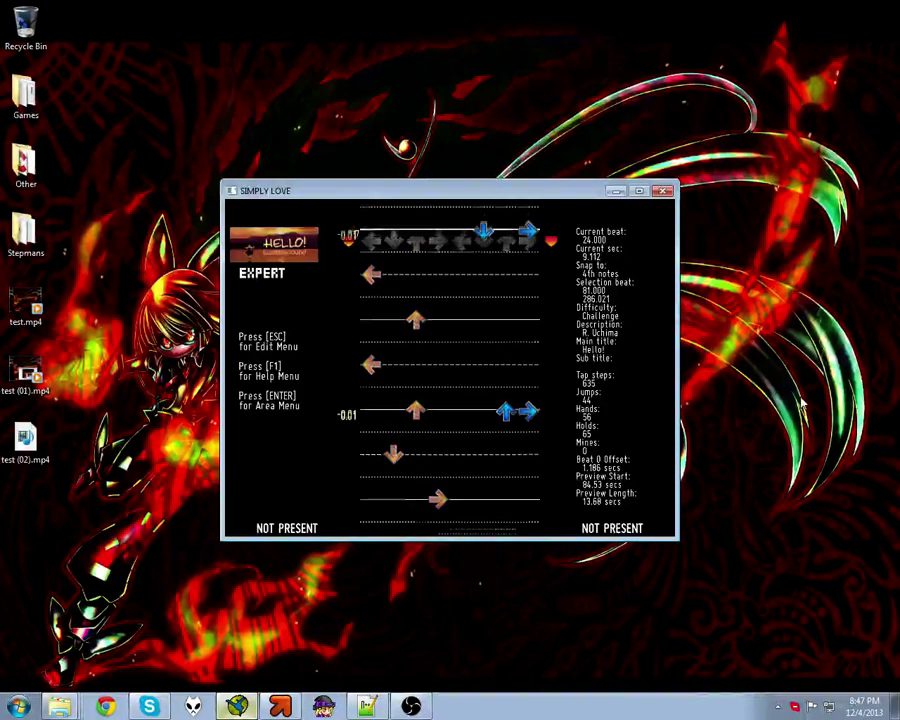
key("Down")
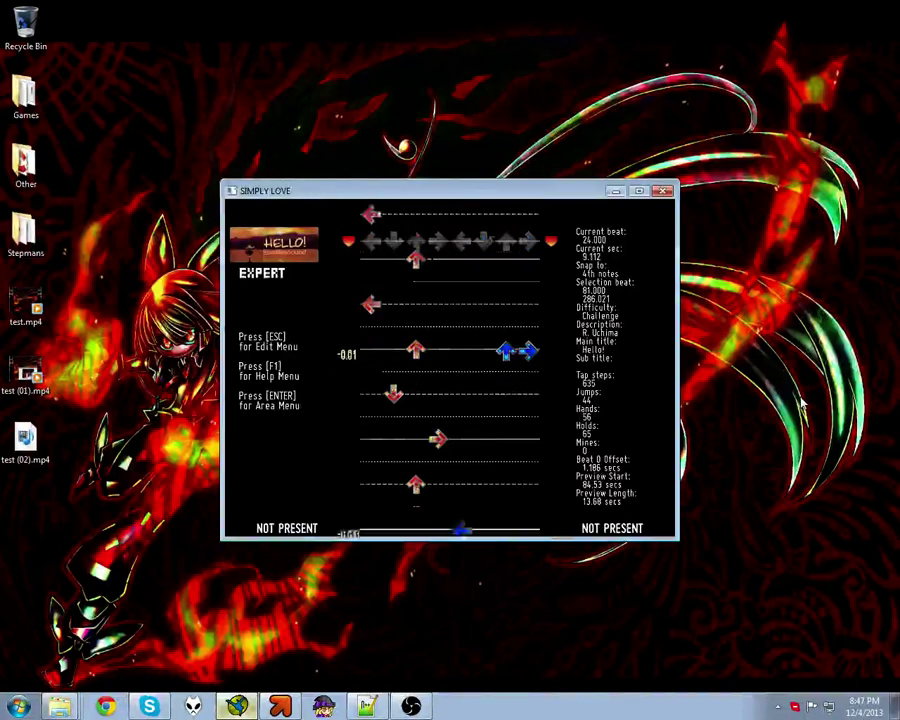
key("Up")
key("Down")
key("Up")
key("Right")
key("Right")
key("Right")
key("Right")
key("Right")
key("Right")
key("Right")
key("Right")
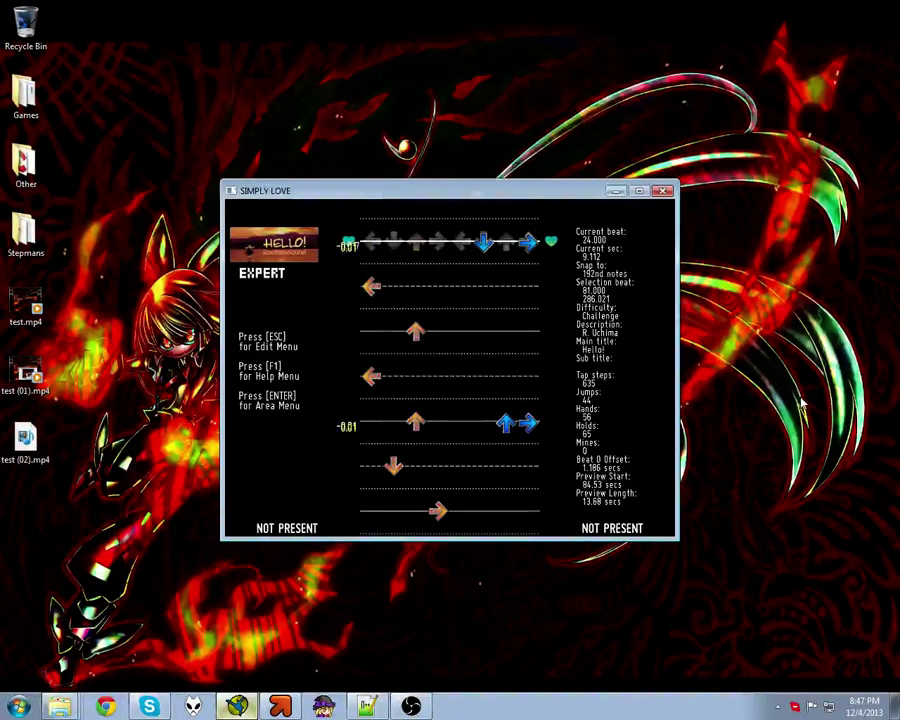
Step: Nudge the chart back and forth between beat 24.000 and beat 24.021 with fine snapping
key("Down")
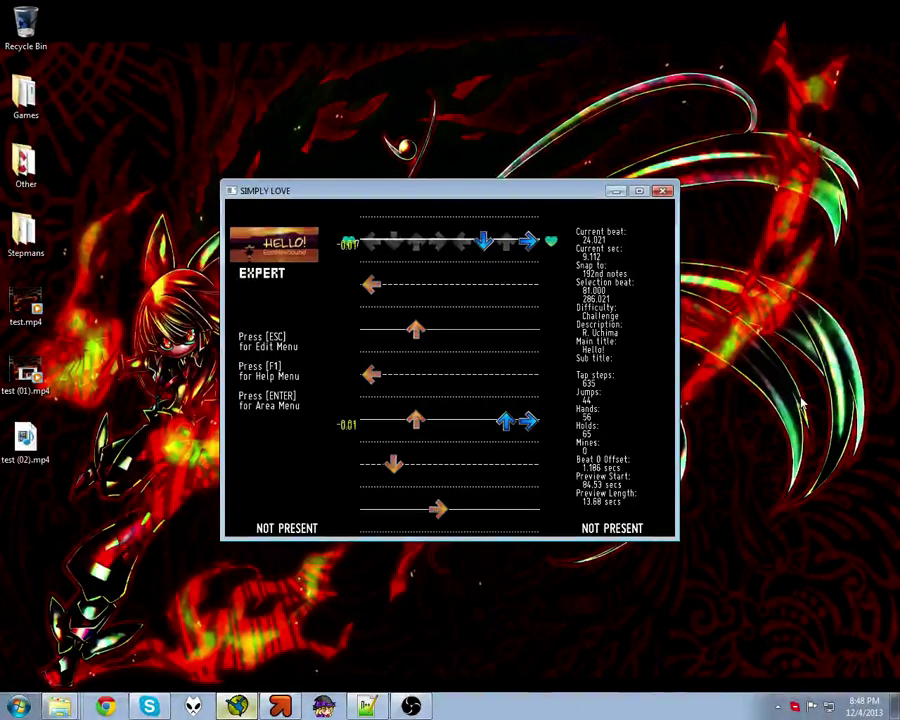
key("Up")
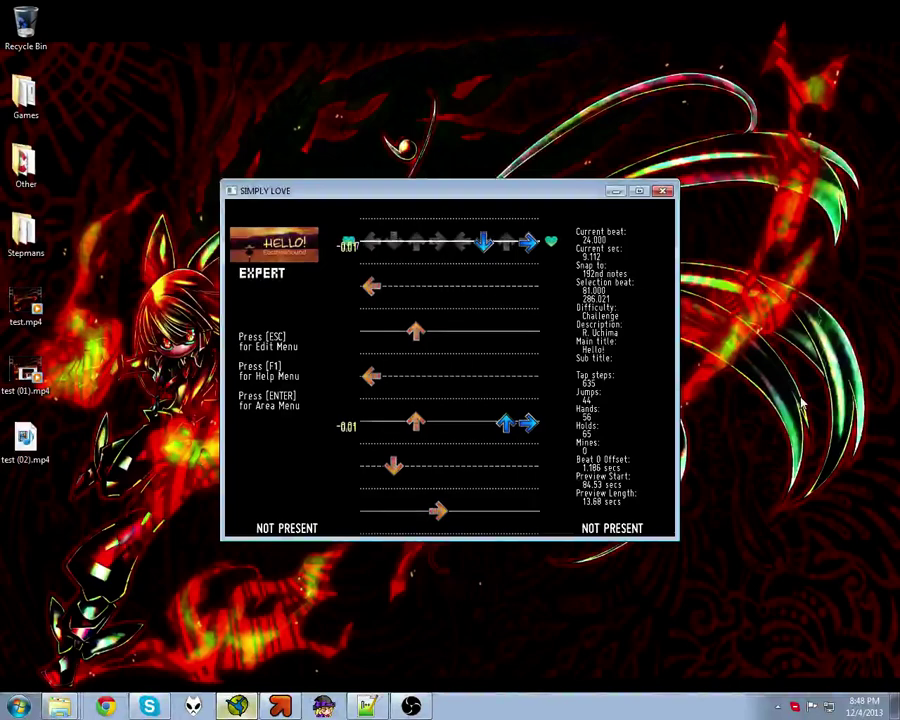
key("Down")
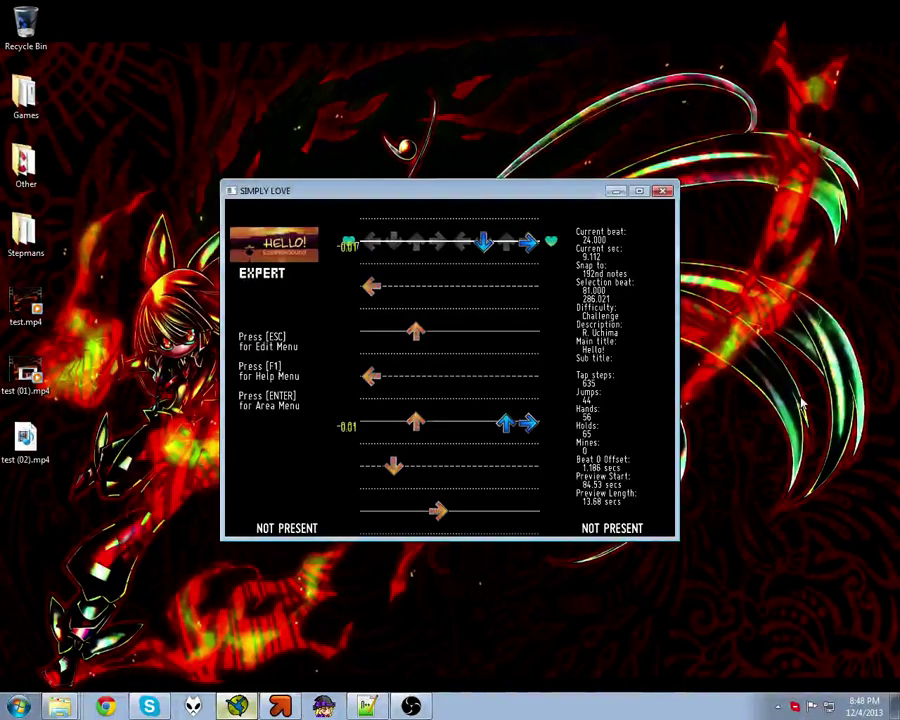
key("Up")
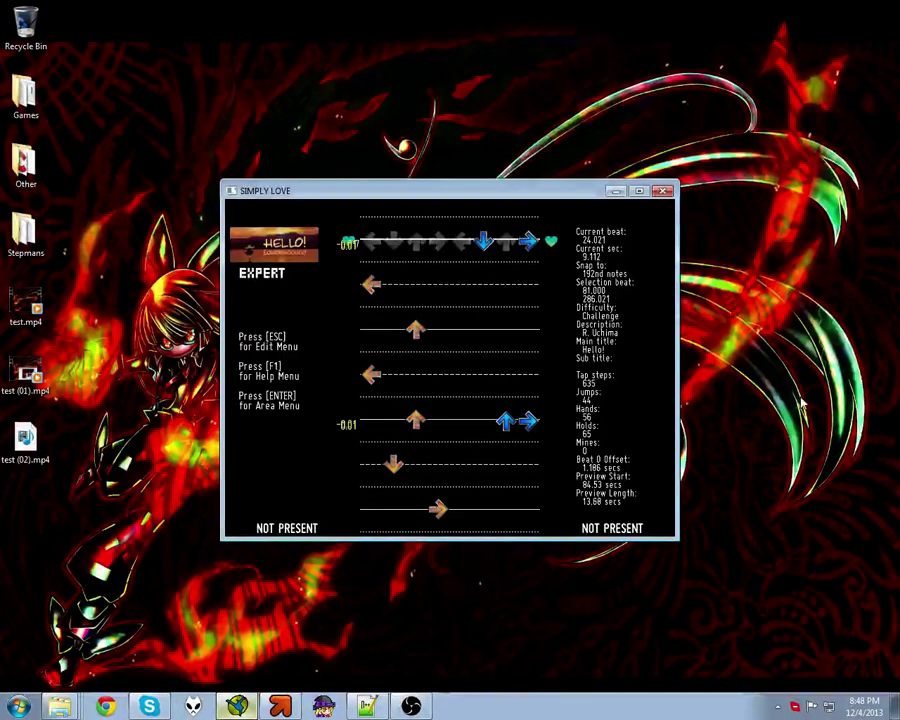
key("Down")
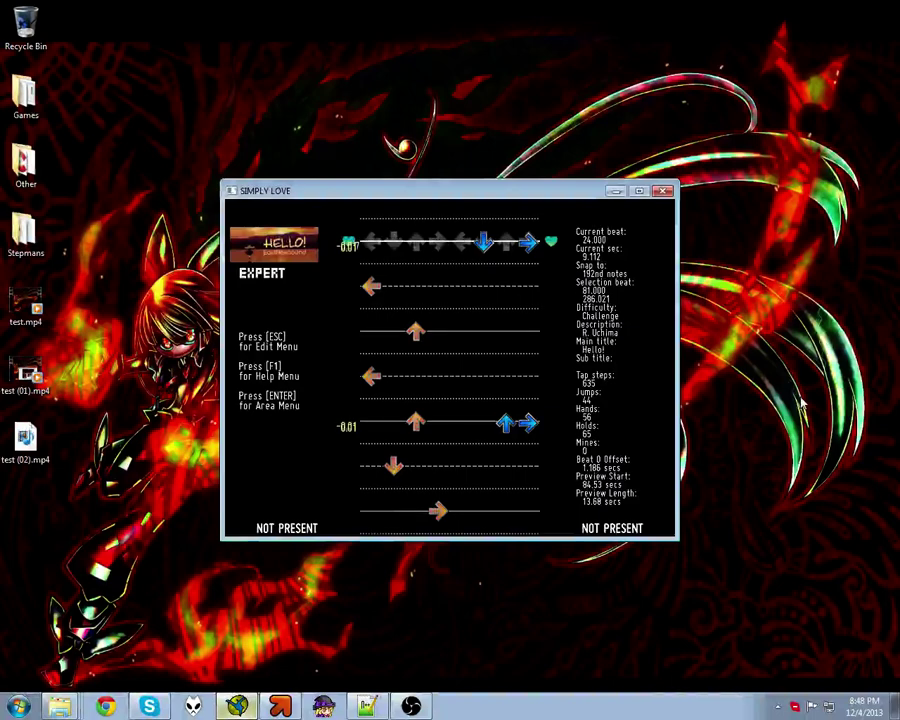
key("Up")
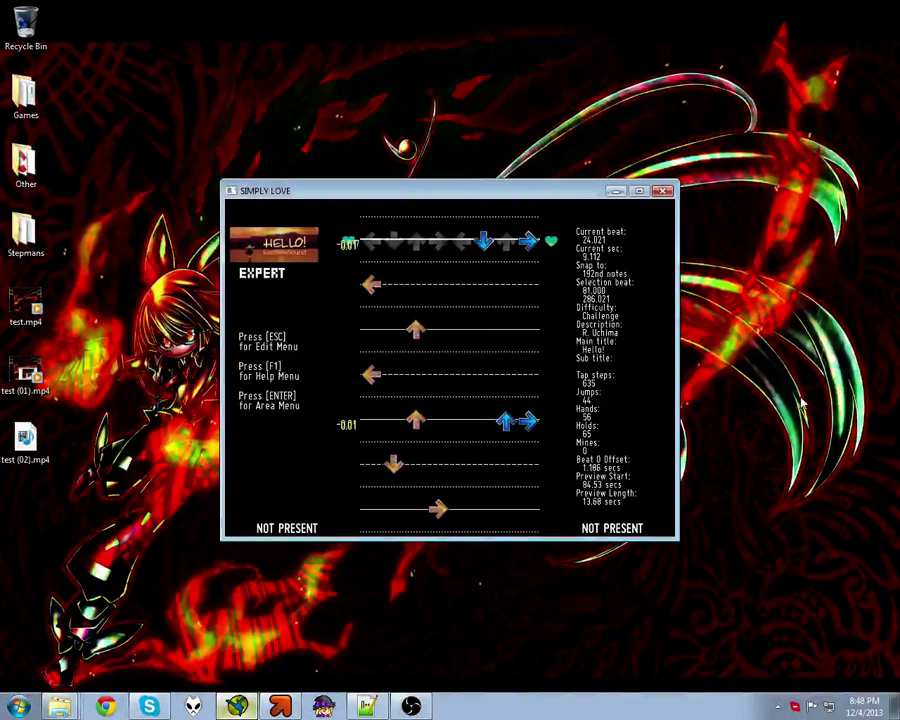
key("Down")
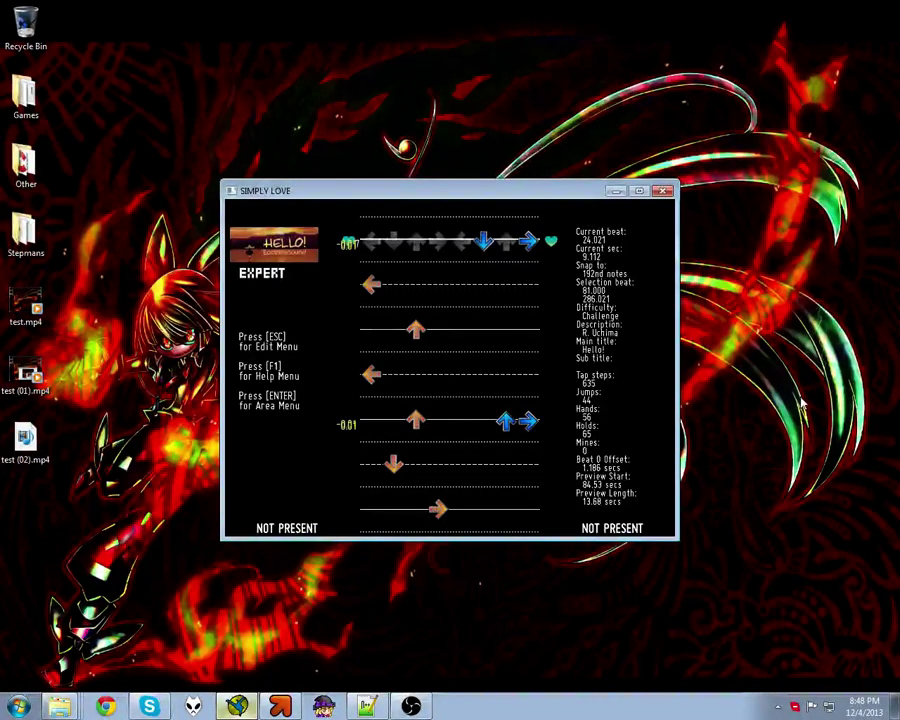
key("Down")
Step: Coarsen snapping to 48th and then 4th notes, landing on beat 25
key("Left")
key("Left")
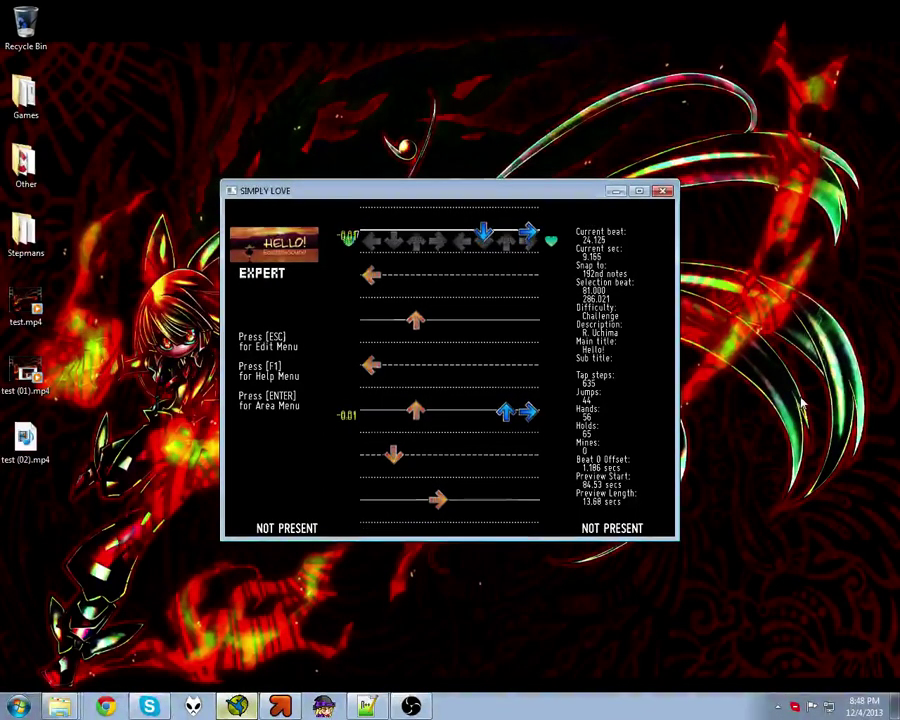
key("Down")
key("Down")
key("Down")
key("Left")
key("Left")
key("Left")
key("Left")
key("Left")
key("Left")
key("Down")
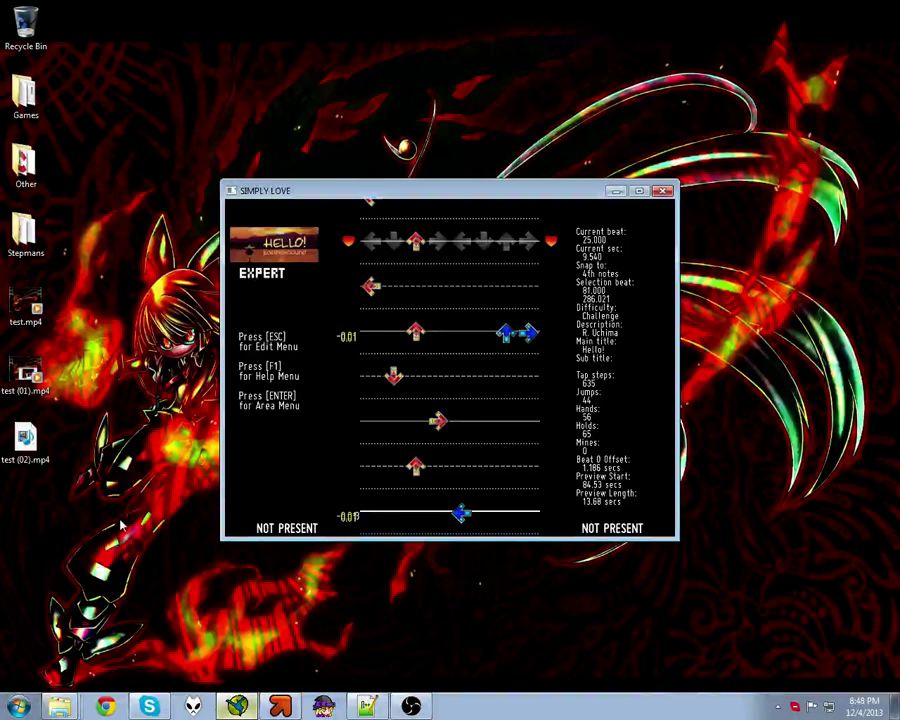
Step: In Explorer, browse NoteSkins\dance to the couples noteskin, then return to the StepMania CVS folder
left_click(60, 706)
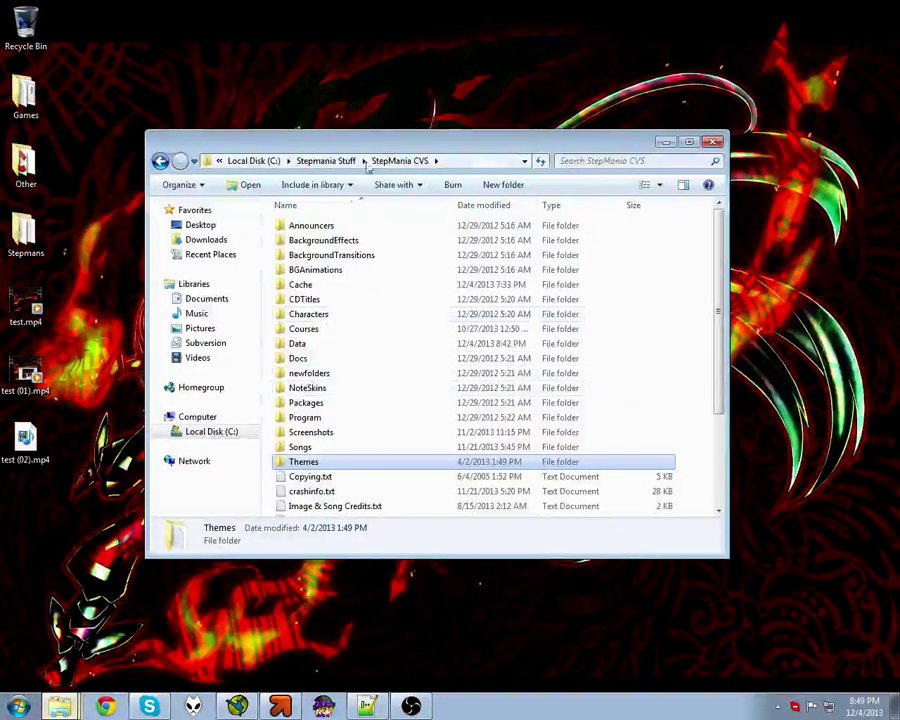
left_click_drag(375, 142, 300, 148)
double_click(243, 400)
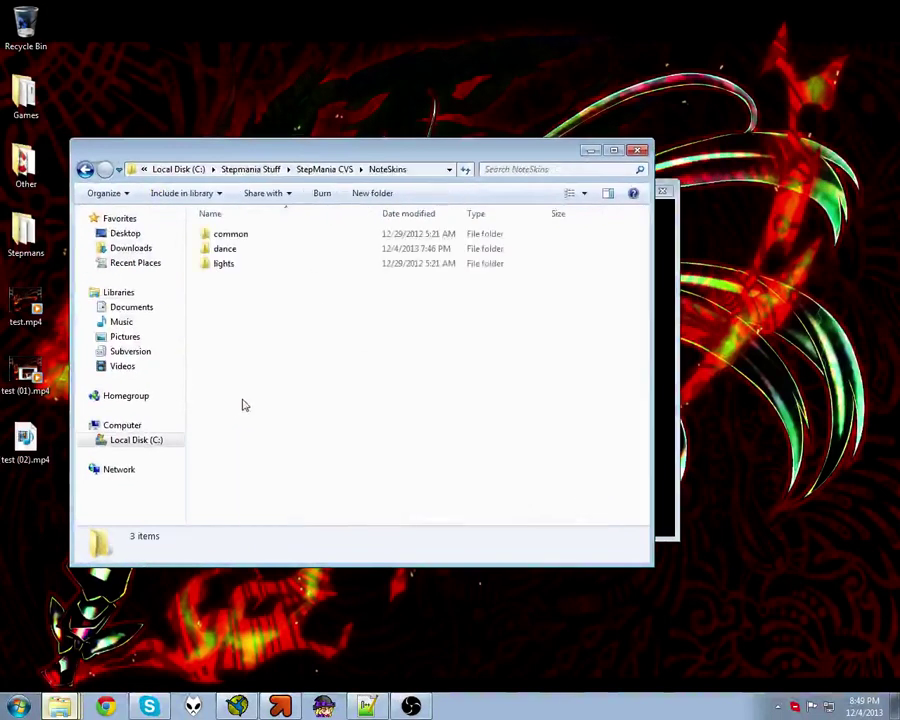
double_click(218, 252)
left_click(229, 250)
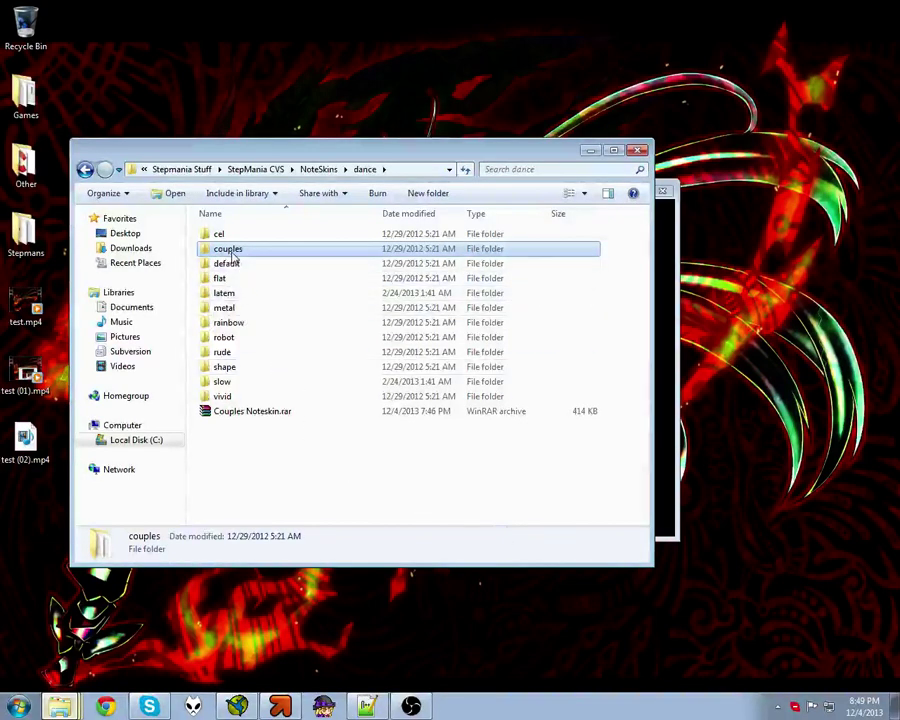
key("BackSpace")
key("BackSpace")
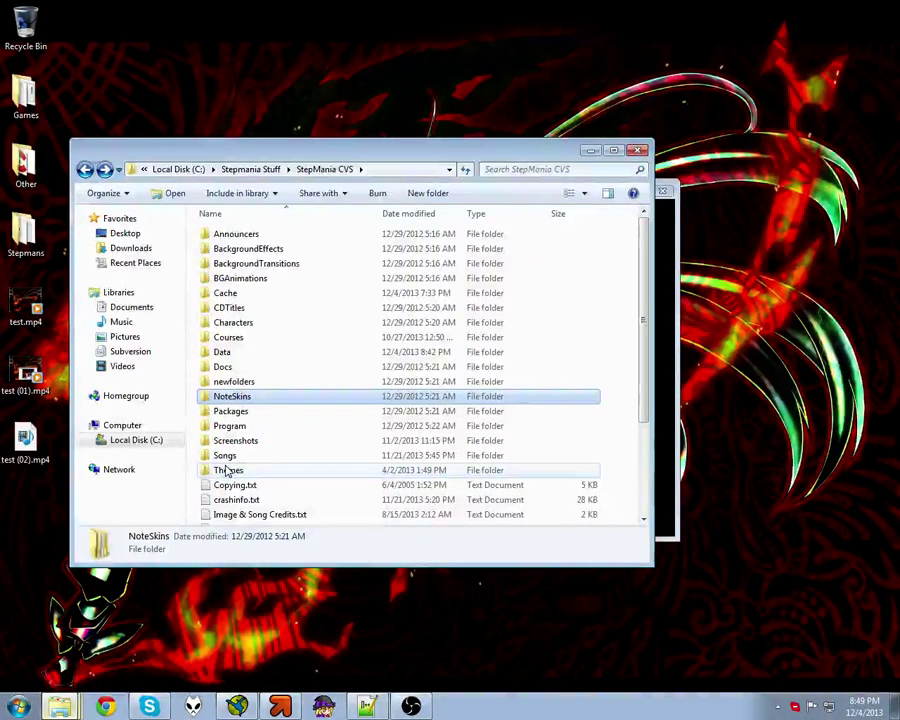
Step: Browse Themes to the SIMPLY LOVE theme folder and select its metrics.ini
left_click(228, 470)
key("Return")
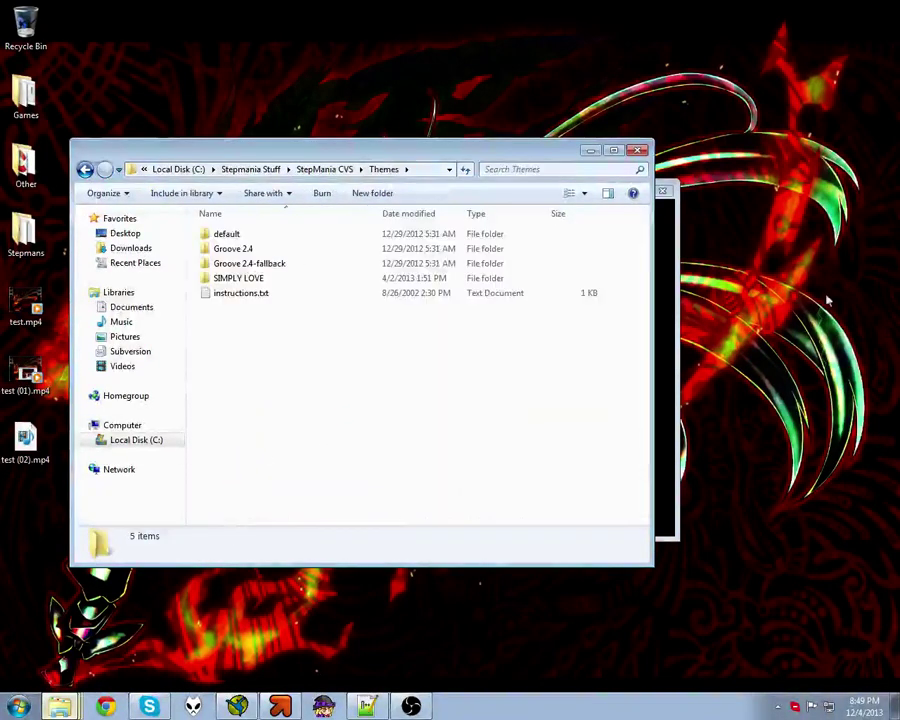
double_click(245, 250)
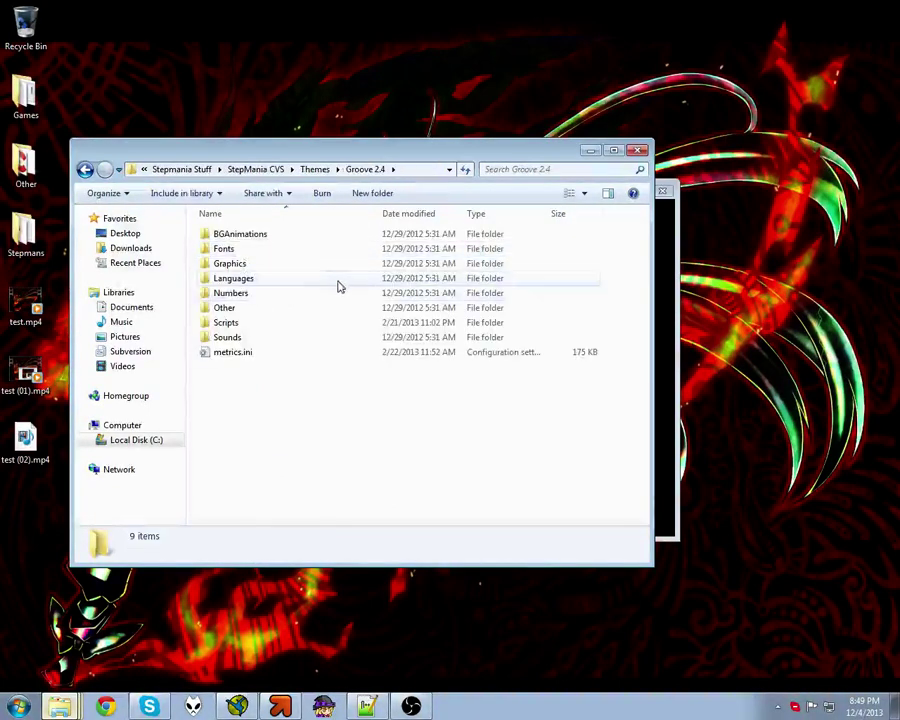
key("BackSpace")
double_click(241, 278)
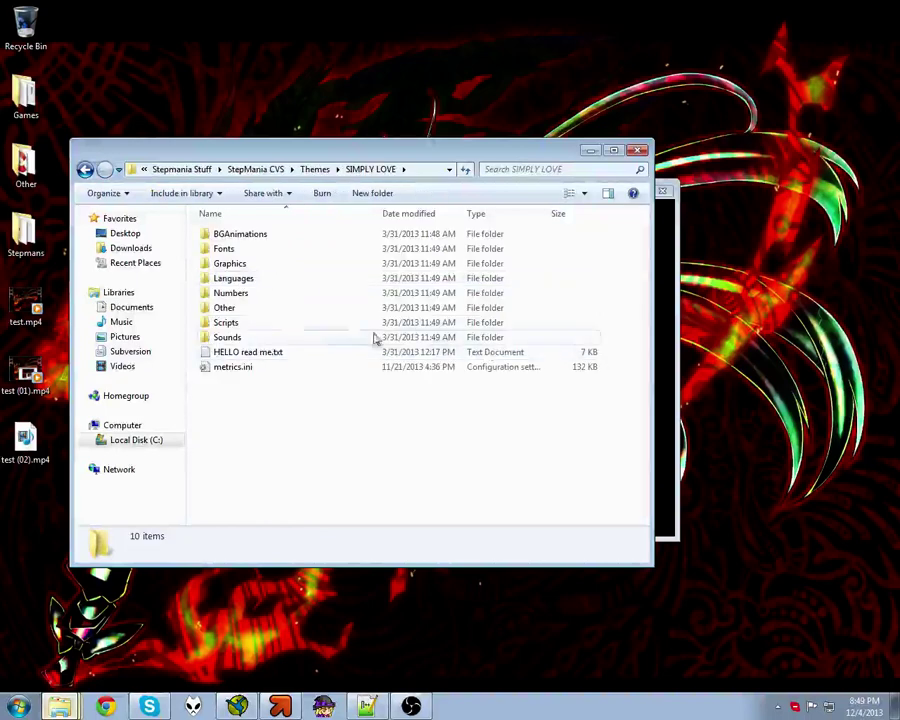
left_click(228, 369)
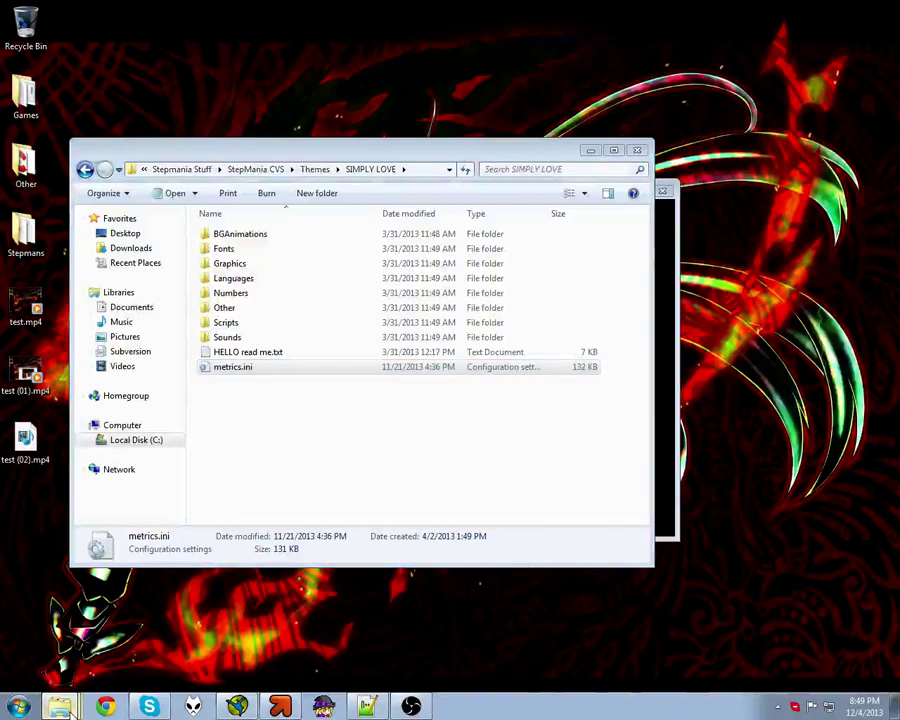
left_click(336, 473)
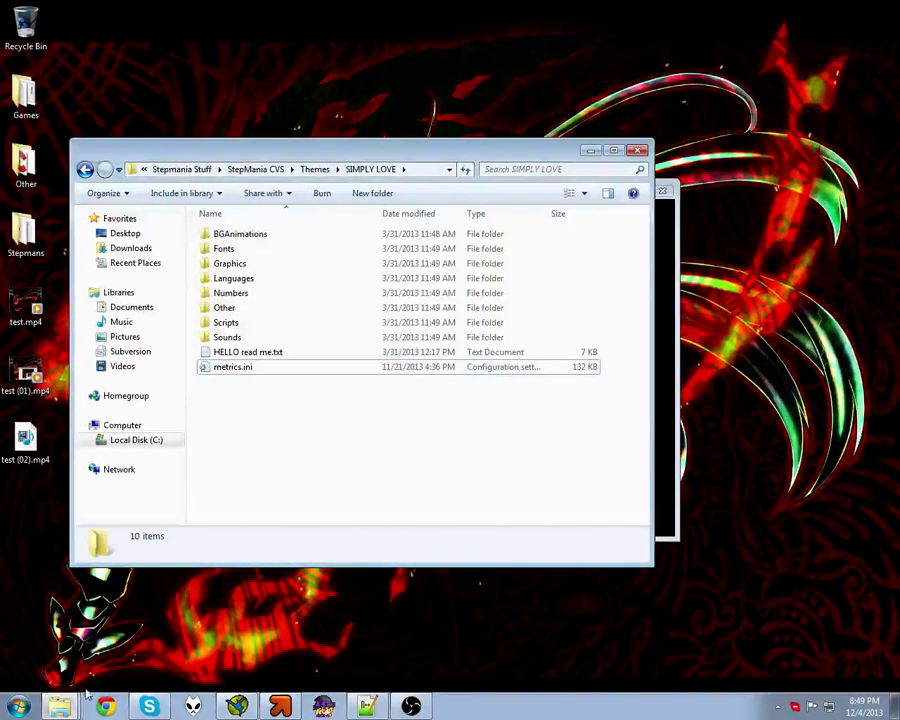
left_click(250, 368)
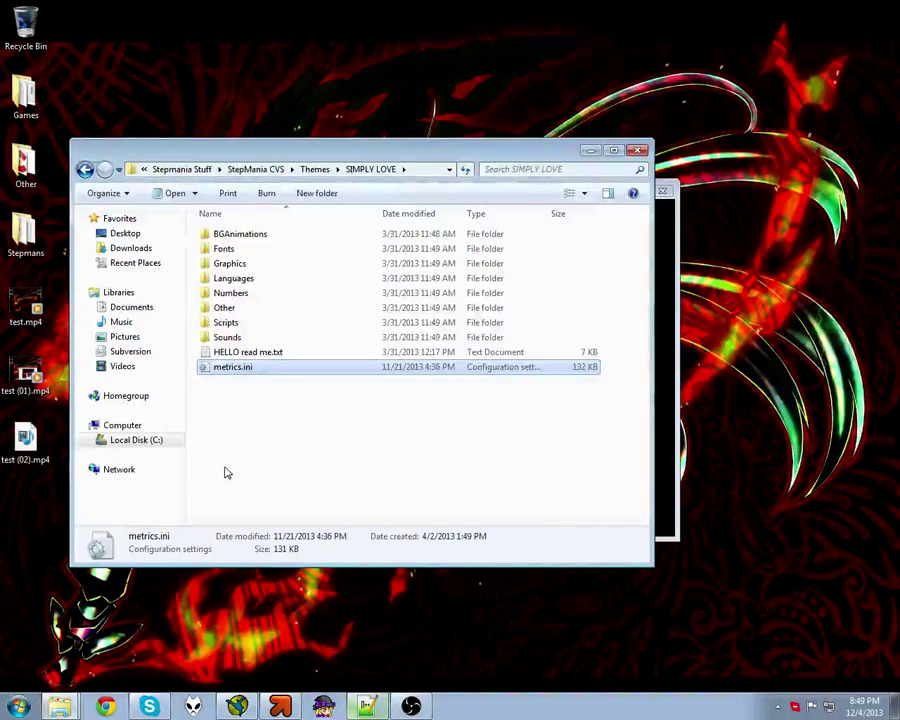
Step: In Notepad++'s metrics.ini, locate [ScreenOptionsMaster] and the noteskin option lines 3512–3520
left_click(366, 706)
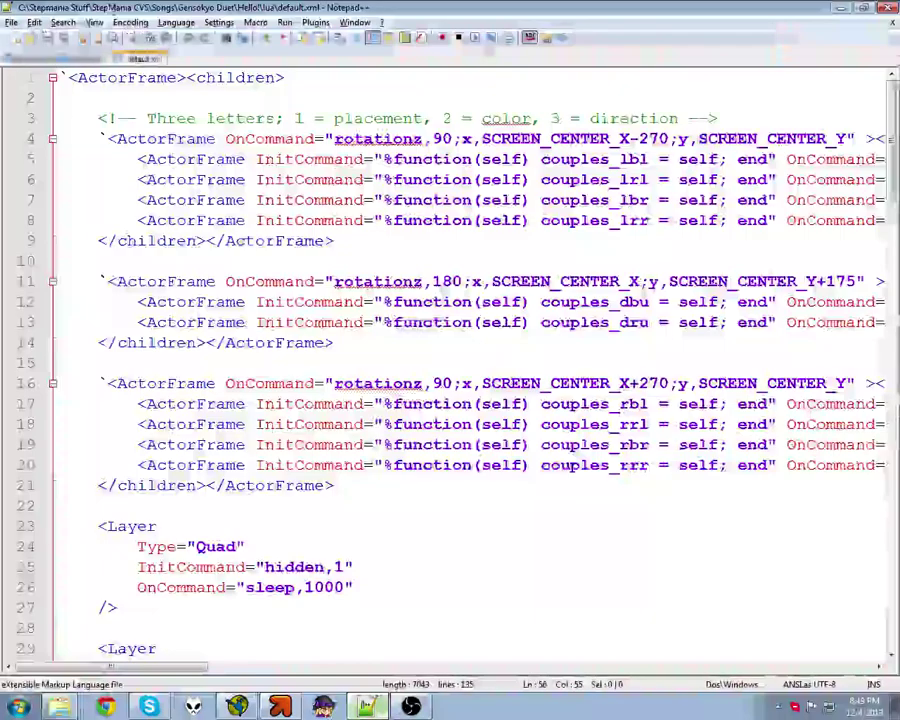
left_click(33, 58)
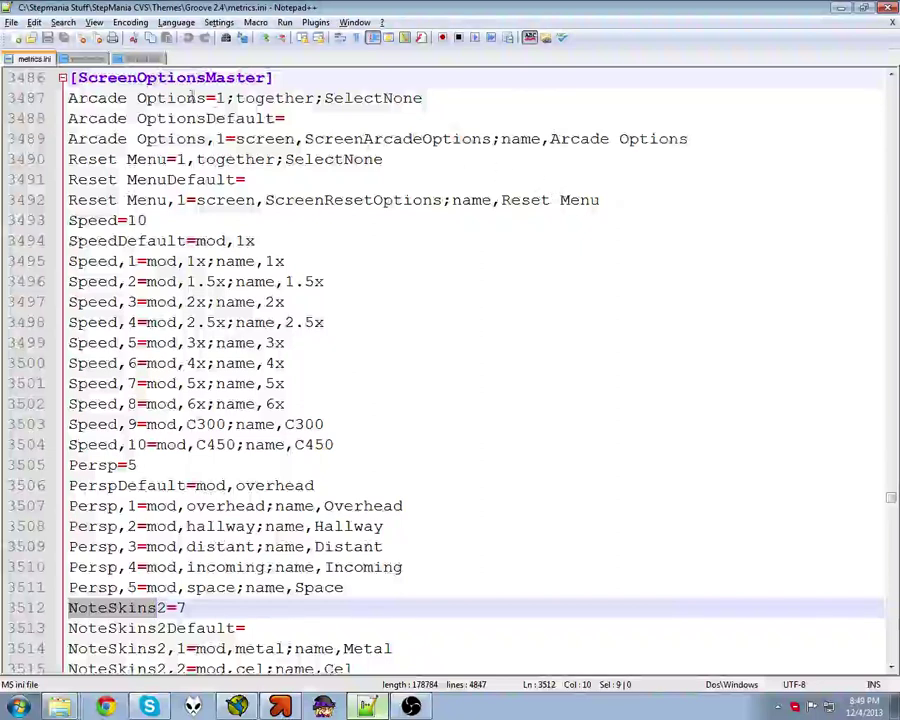
left_click_drag(72, 77, 284, 84)
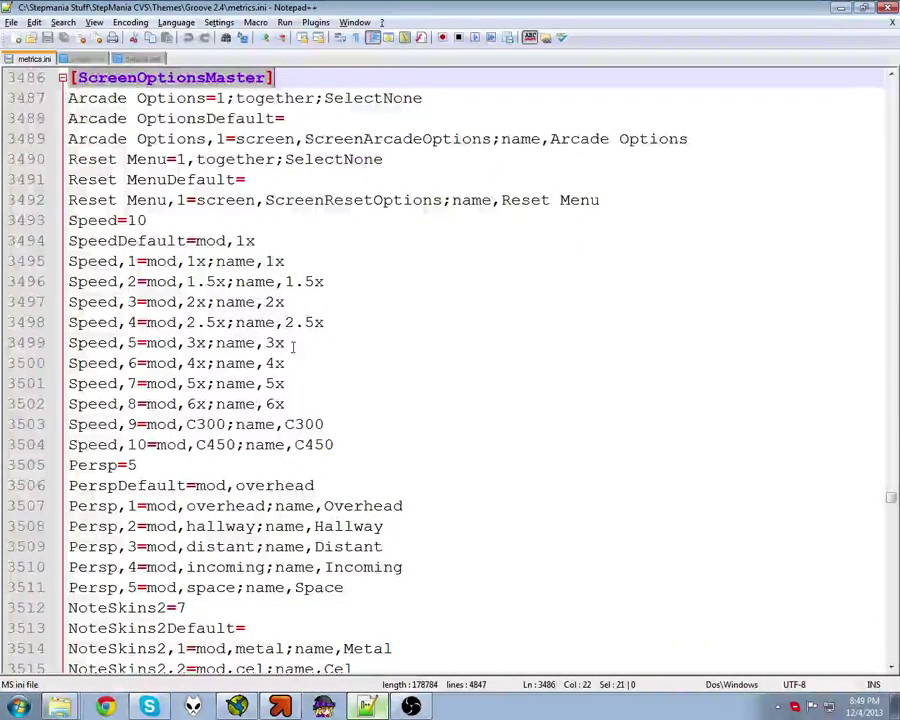
left_click(202, 607)
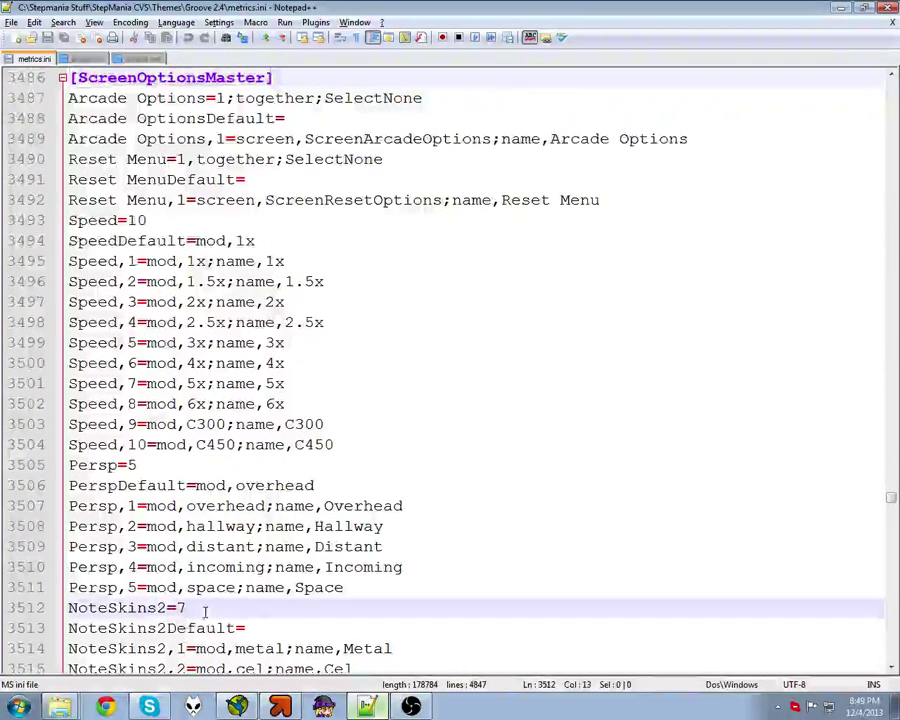
scroll(200, 605, "down", 4)
left_click_drag(372, 526, 66, 363)
left_click(383, 488)
scroll(383, 488, "down", 2)
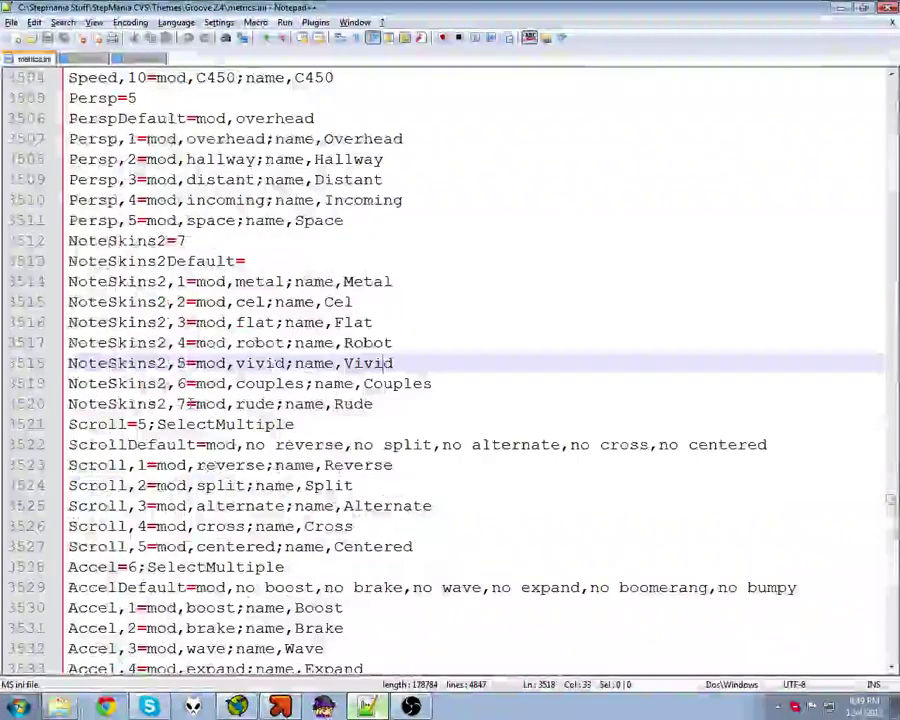
left_click(176, 383)
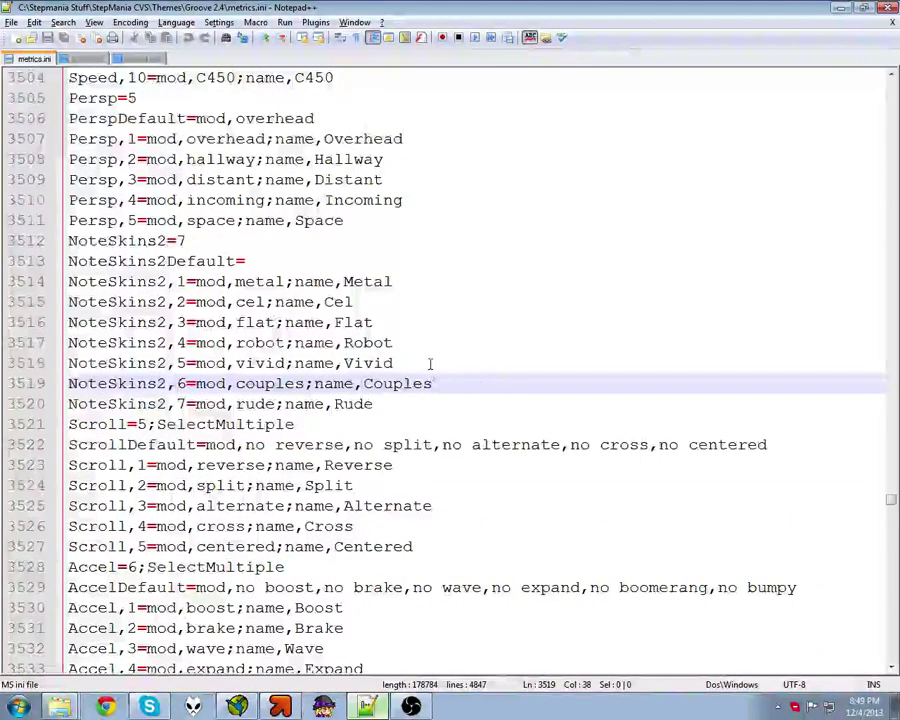
Step: Examine the Vivid line and the 'NoteSkins2,6=mod,couples;name,Couples' entry
left_click_drag(428, 368, 18, 356)
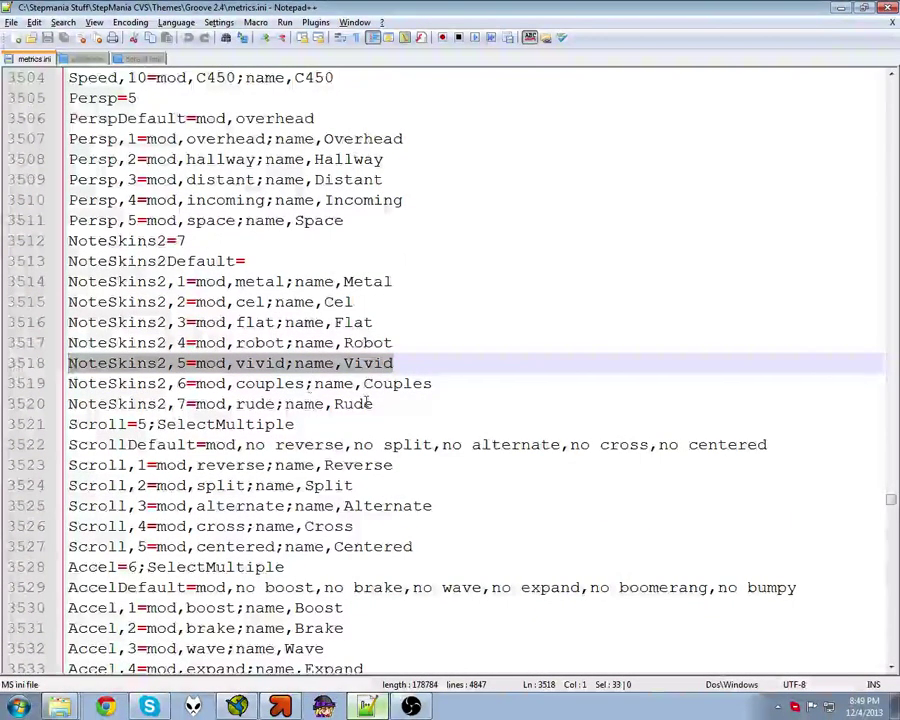
left_click(402, 347)
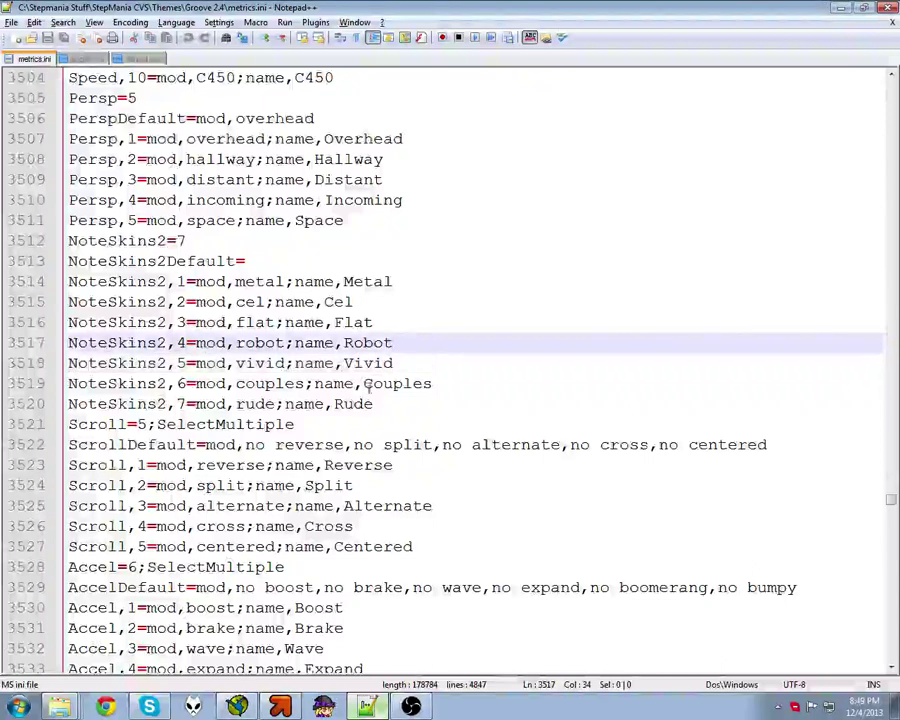
left_click_drag(436, 383, 426, 384)
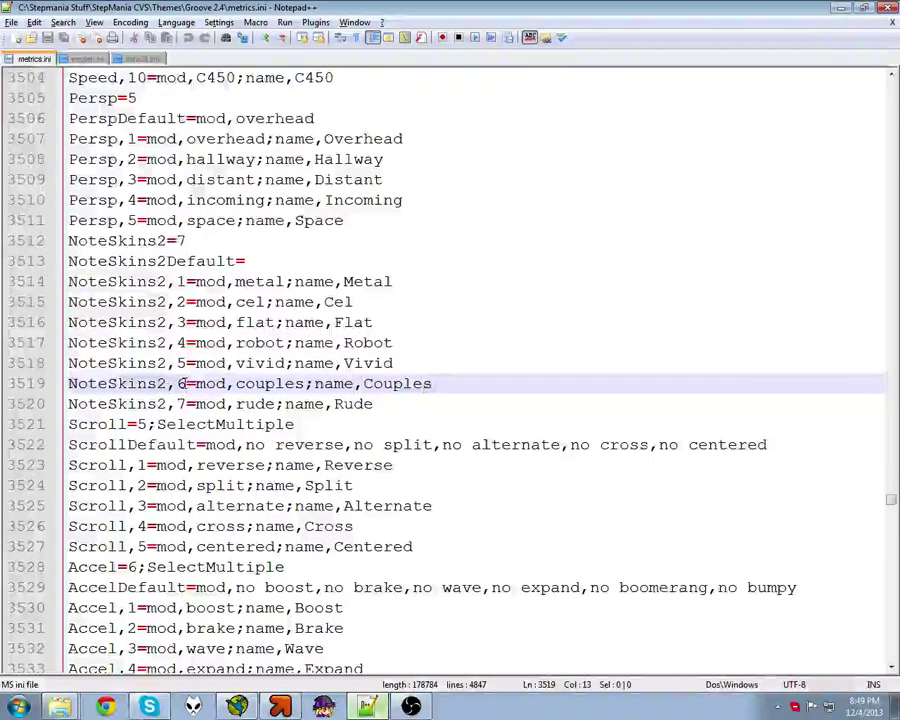
left_click_drag(197, 384, 304, 384)
left_click(305, 384)
double_click(325, 385)
left_click(426, 384)
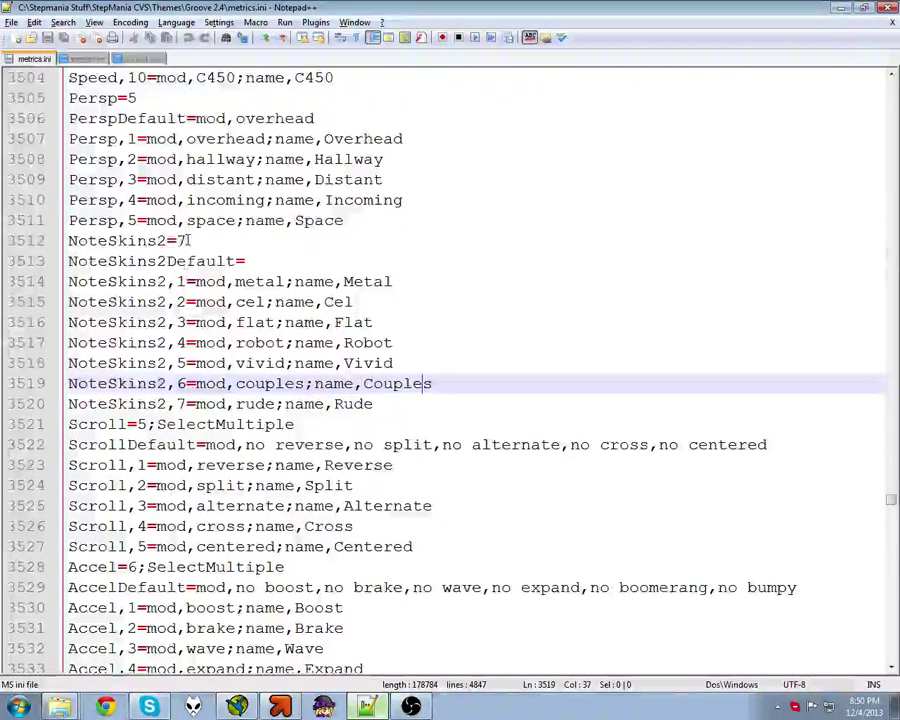
Step: Select the count 7 in NoteSkins2=7 and review the seven noteskin entries 3514–3520
left_click_drag(186, 241, 60, 245)
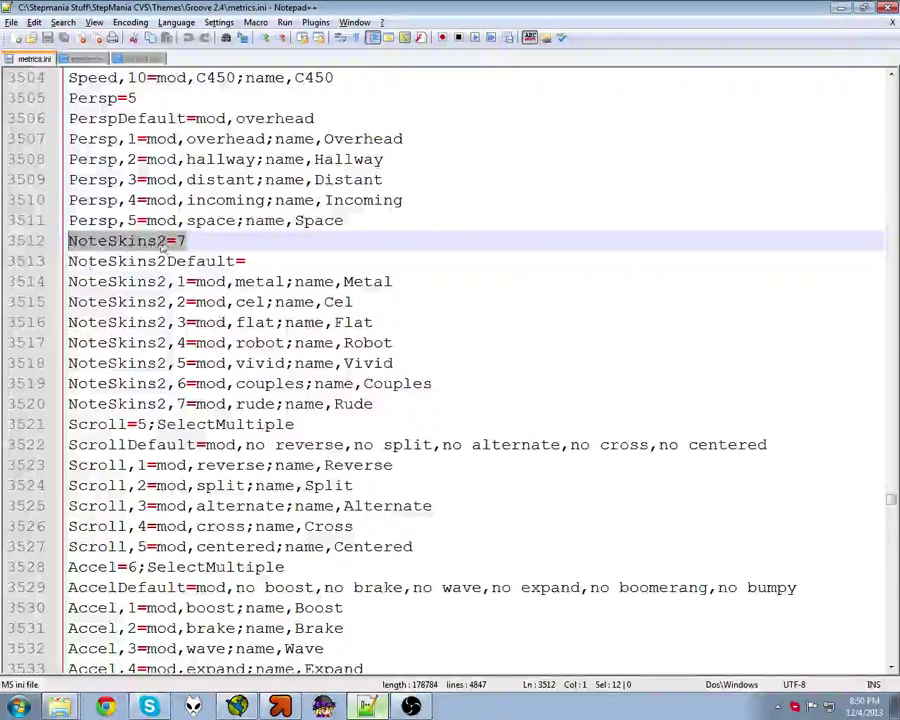
left_click(180, 241)
left_click_drag(180, 241, 190, 242)
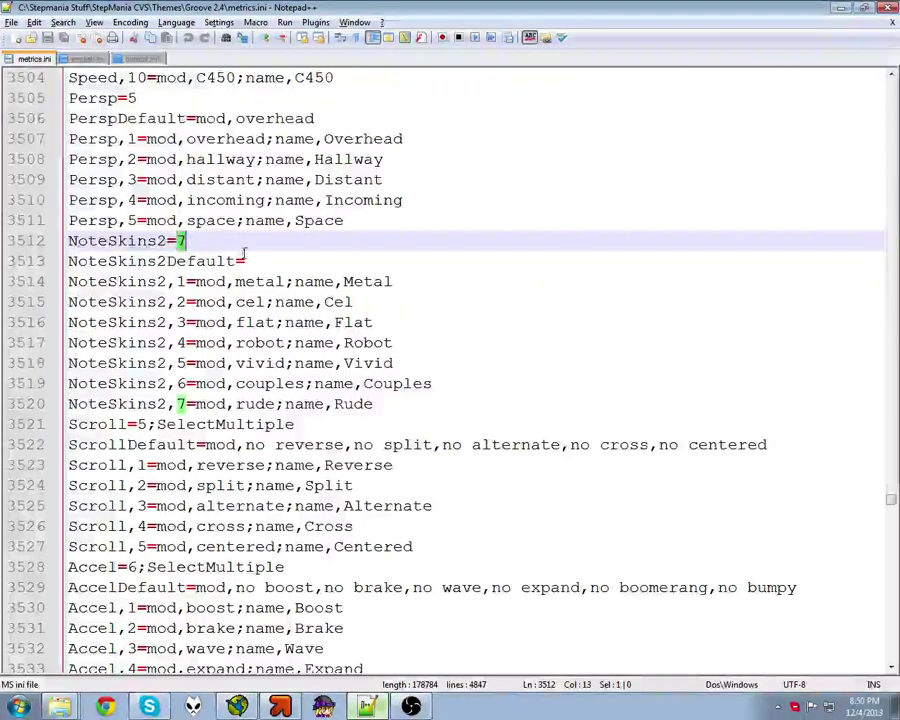
scroll(290, 342, "up", 1)
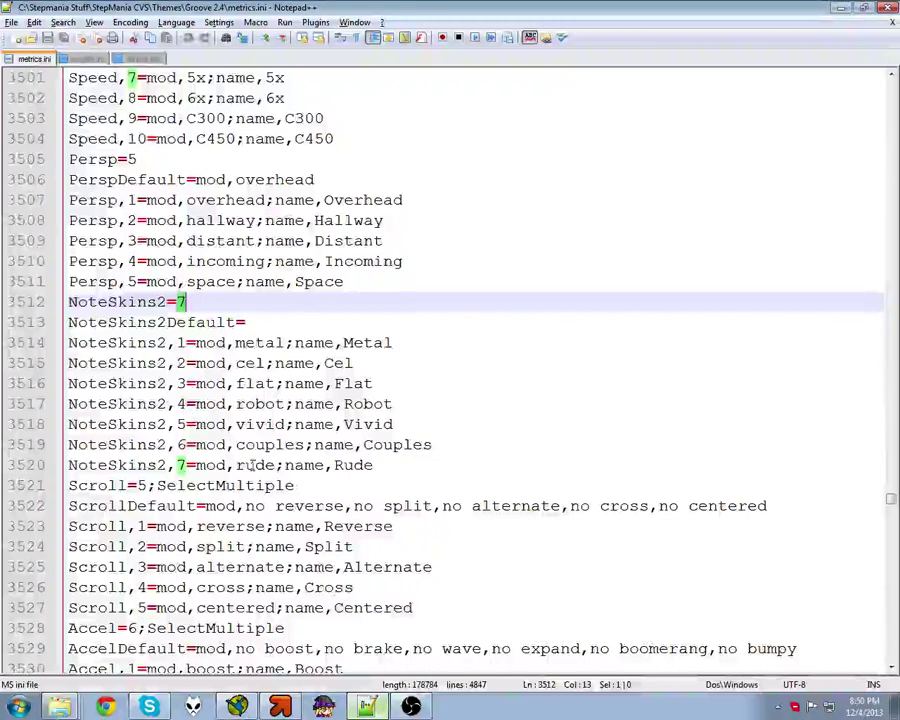
left_click_drag(437, 459, 60, 342)
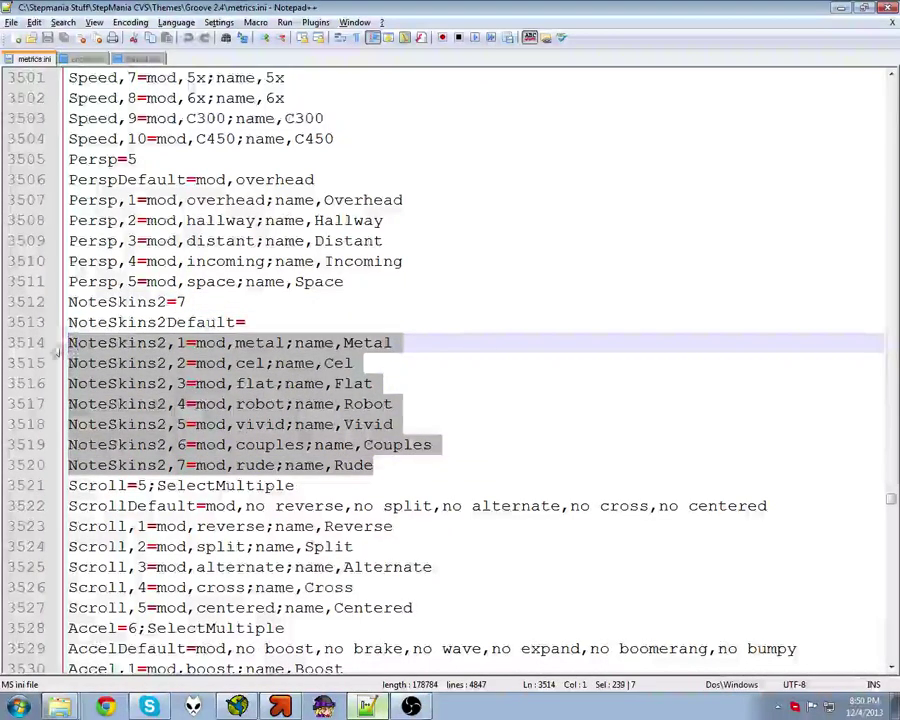
left_click(181, 301)
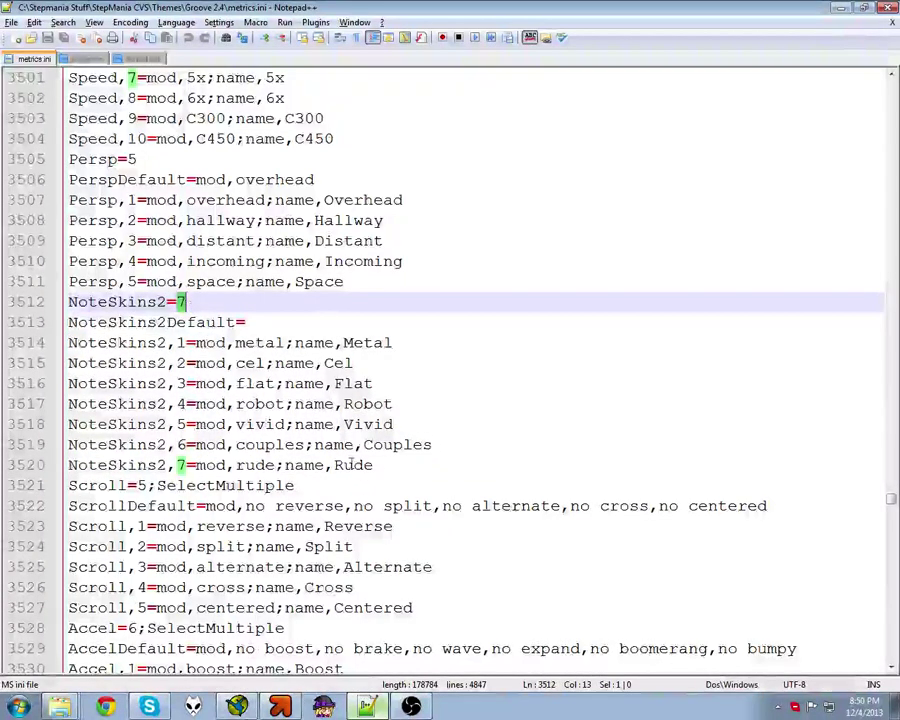
left_click_drag(436, 445, 3, 451)
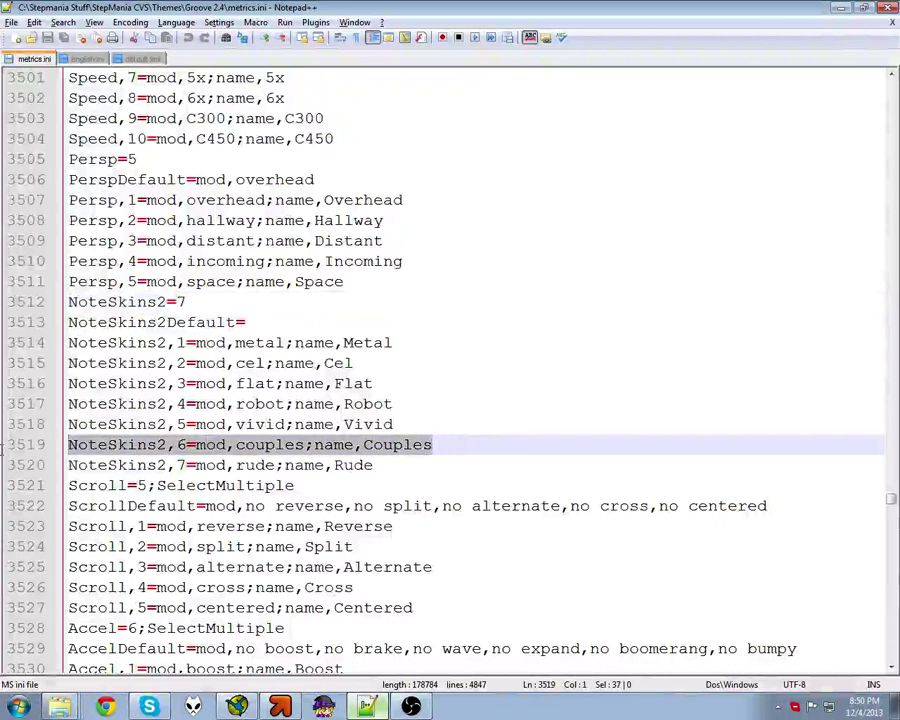
left_click(222, 302)
key("shift+Left")
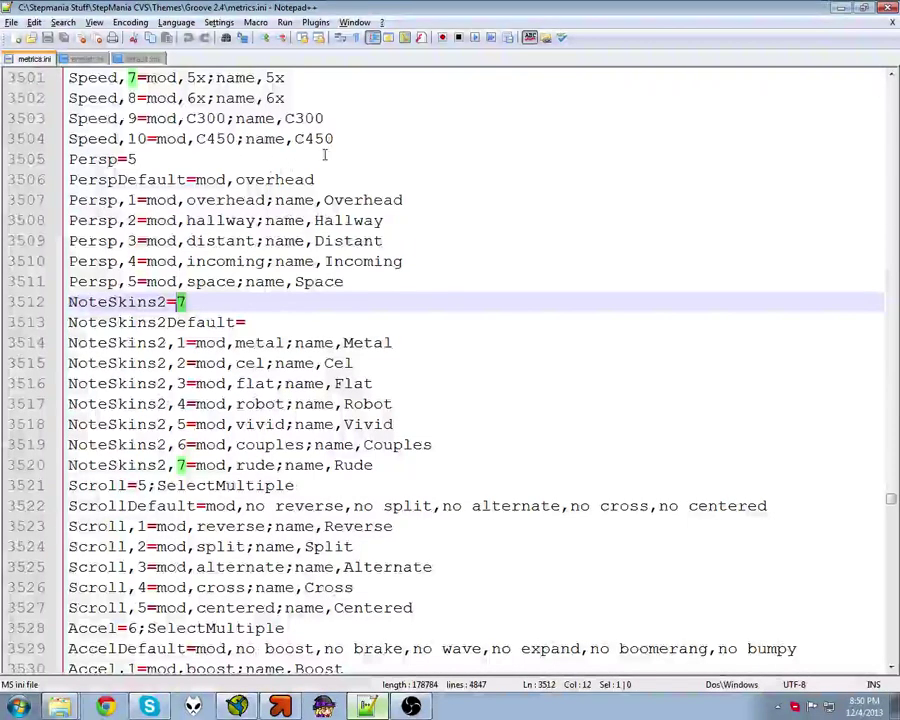
Step: Check the english.ini tab, then open SIMPLY LOVE's Languages\english.ini from Explorer
left_click(88, 58)
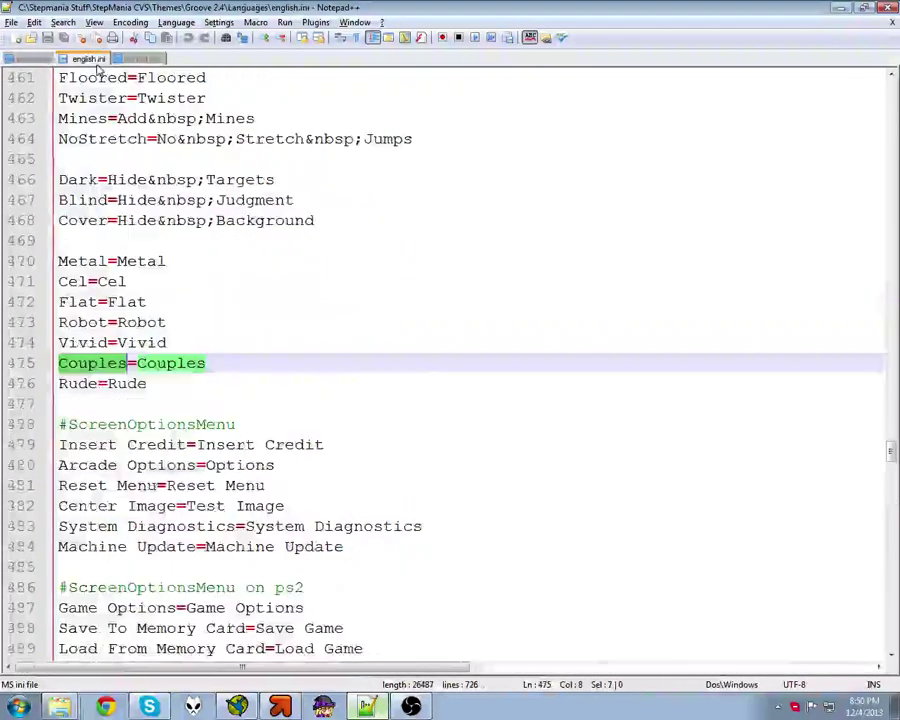
scroll(481, 266, "up", 2)
scroll(470, 262, "up", 3)
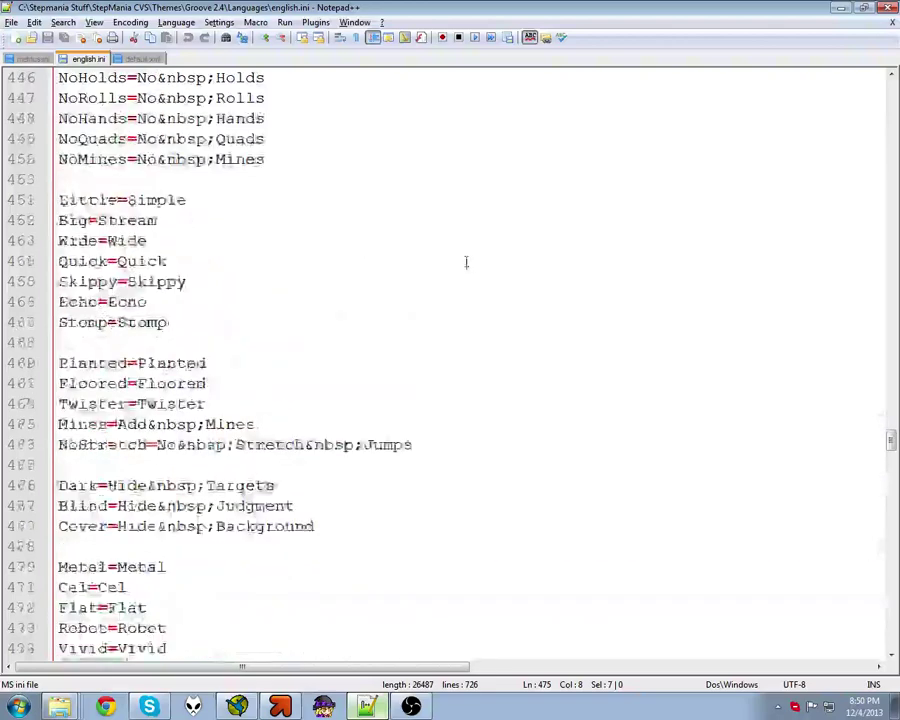
scroll(462, 260, "down", 1)
key("alt+Tab")
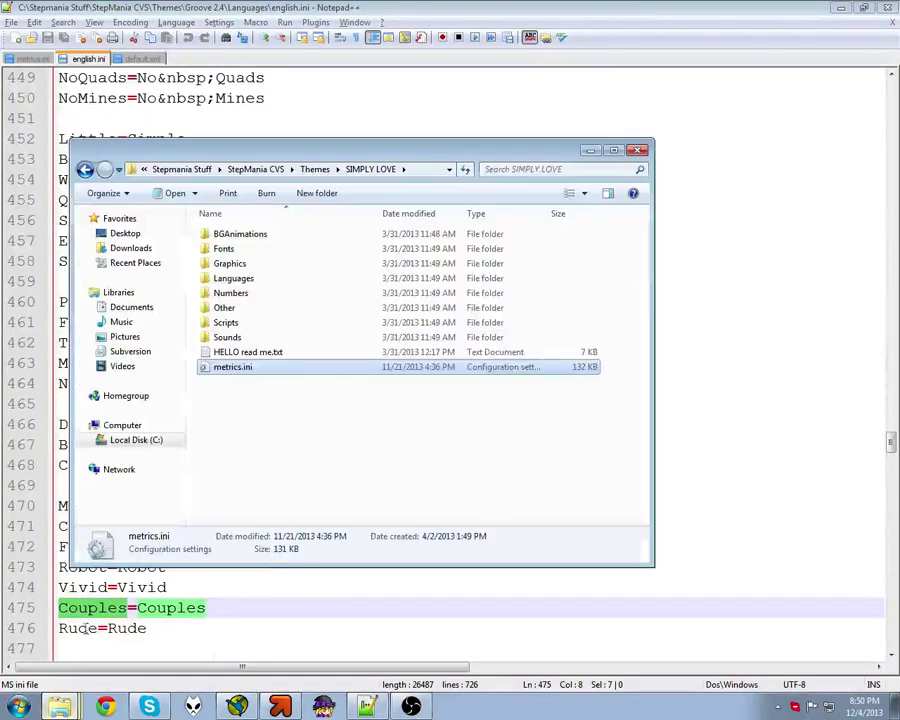
left_click(443, 450)
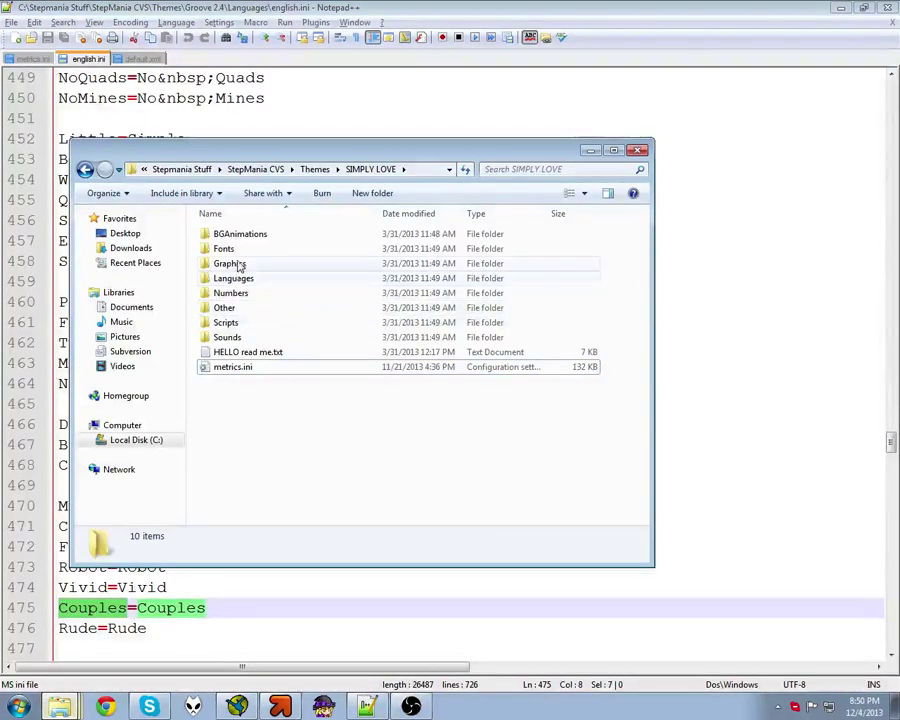
double_click(238, 279)
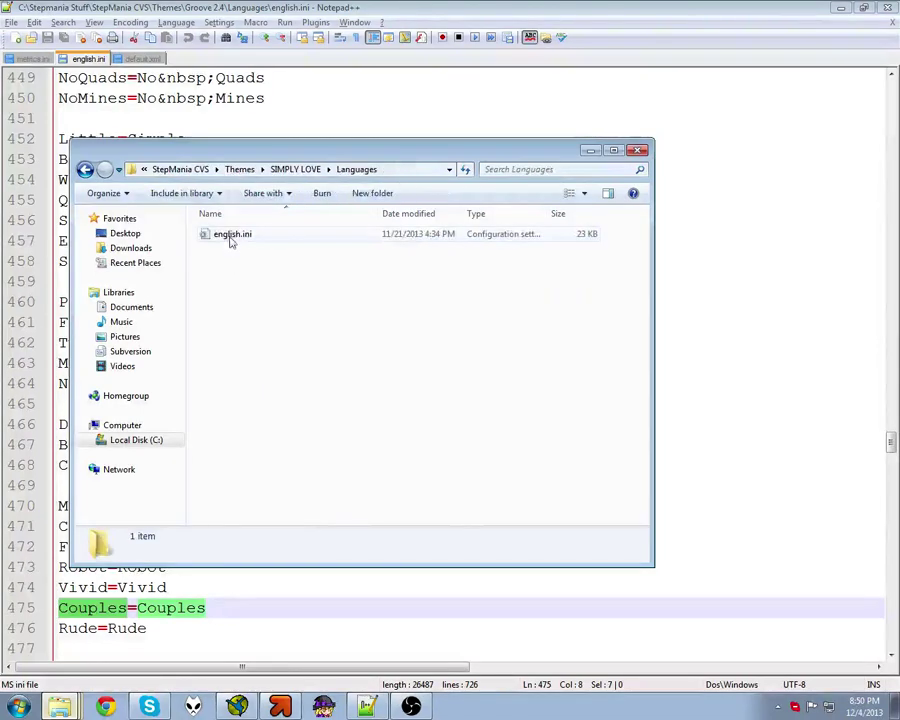
double_click(228, 234)
Step: Select the Metal through Vivid noteskin names, then the Couples=Couples line 475
scroll(303, 270, "up", 4)
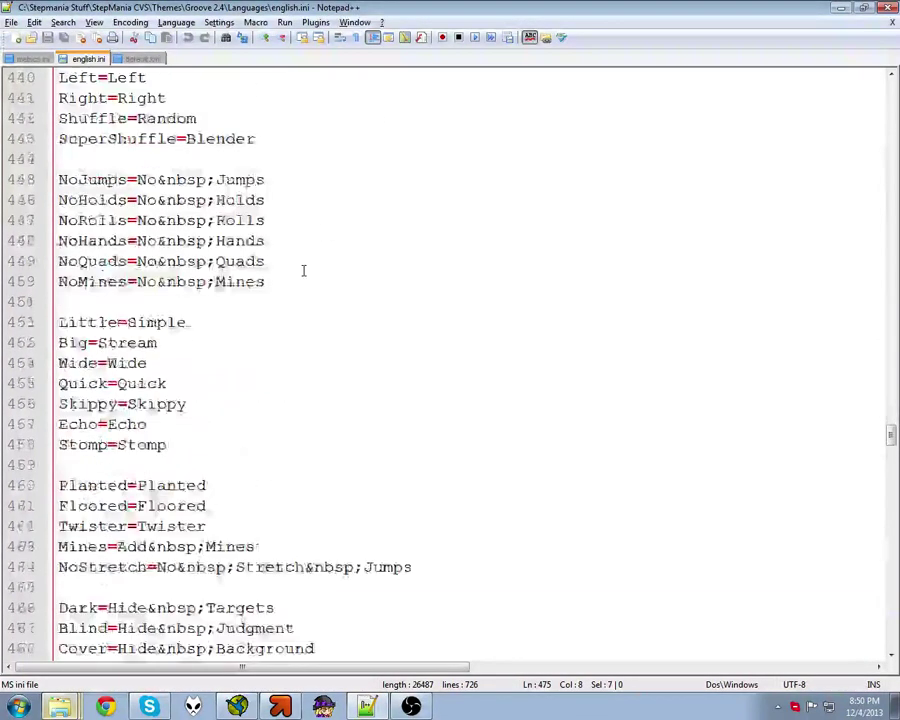
scroll(302, 266, "down", 5)
left_click_drag(242, 462, 48, 388)
left_click(183, 520)
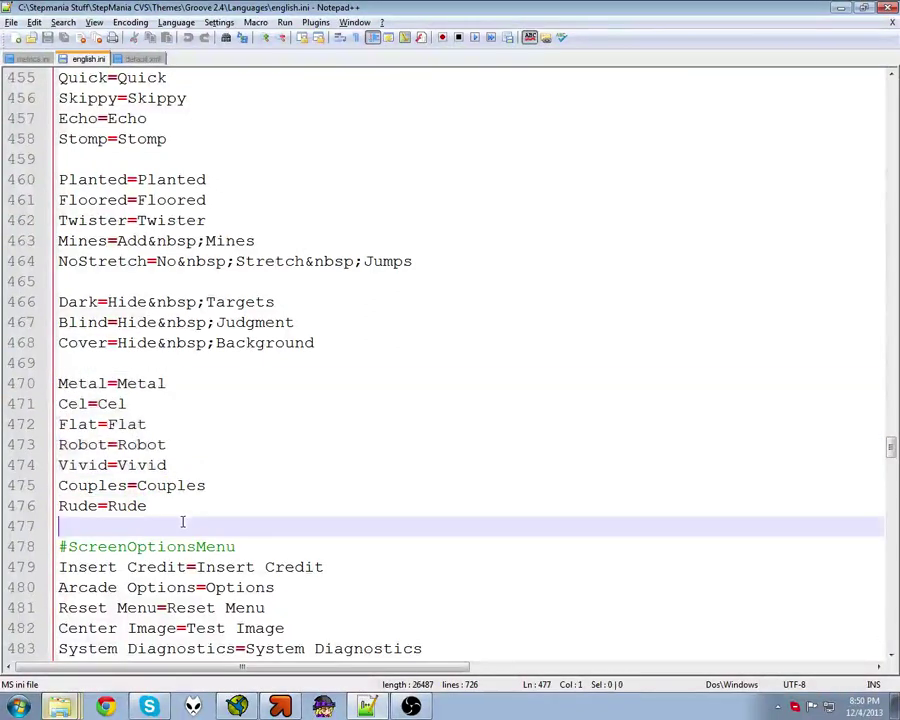
scroll(220, 430, "down", 2)
left_click_drag(241, 366, 3, 364)
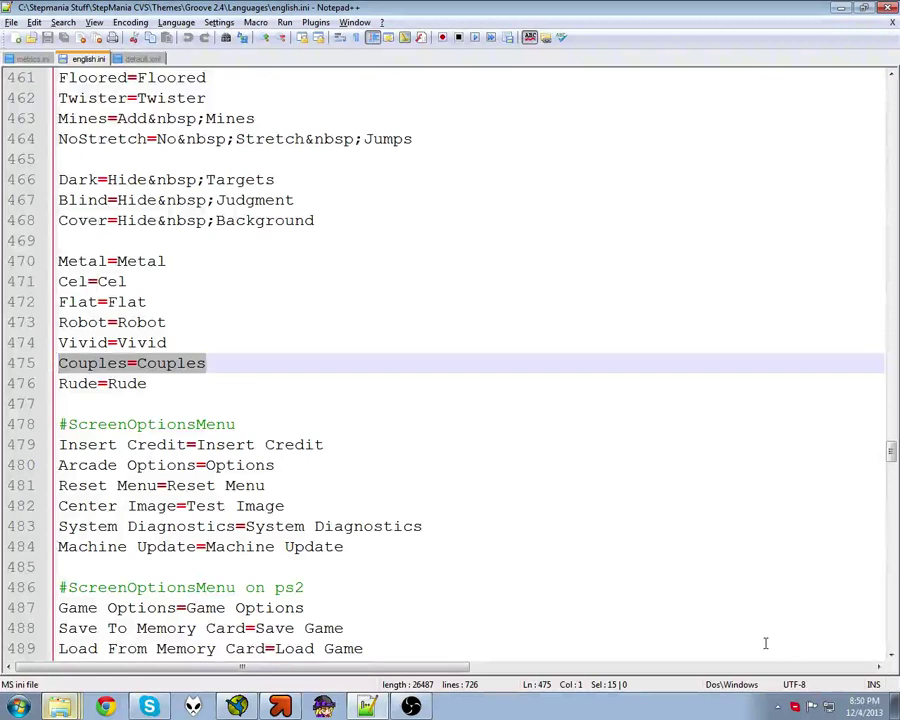
Step: Set Notes to COUPLES in the Edit Menu's Player Options and return to the chart at beat 20
left_click(240, 705)
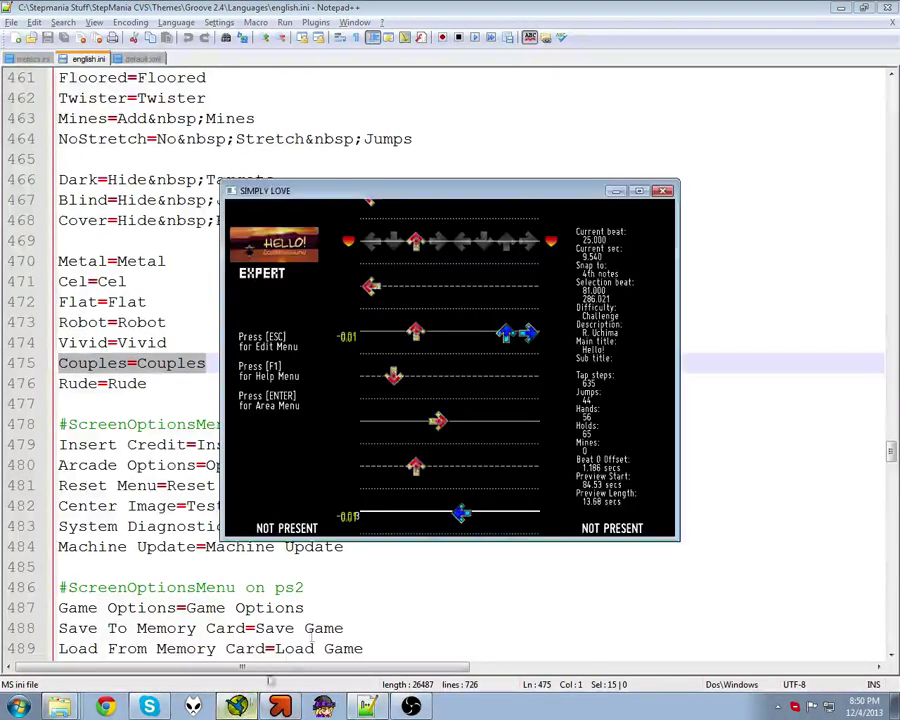
key("Escape")
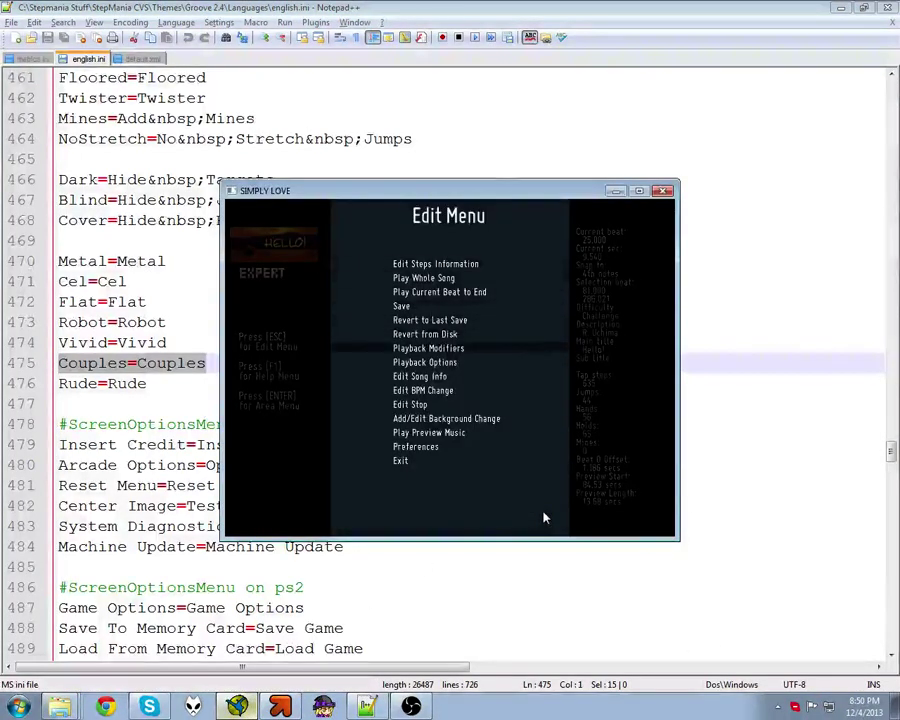
key("Return")
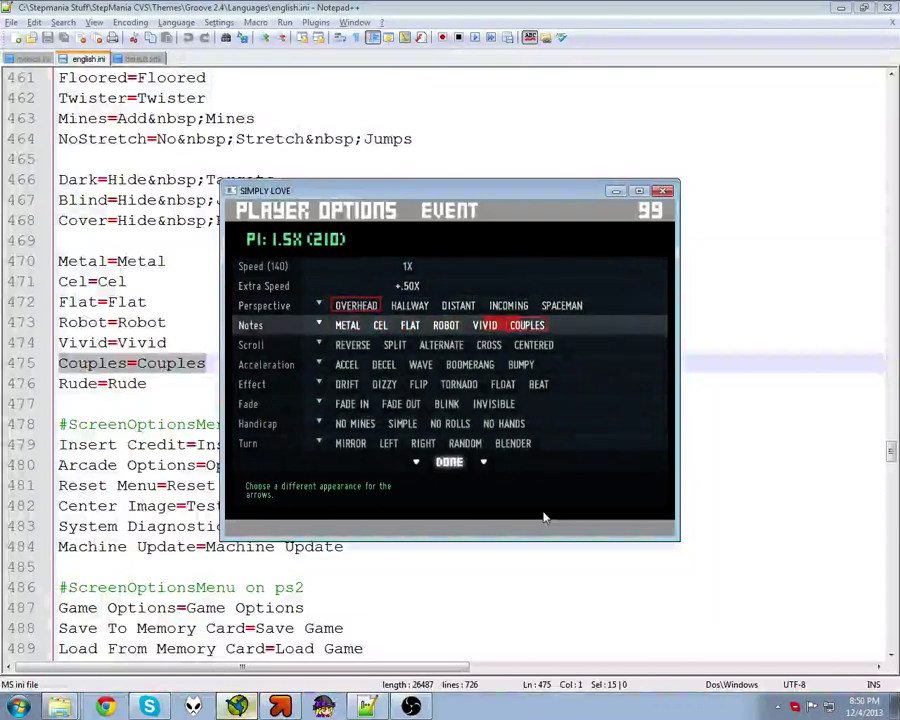
key("Left")
key("Left")
key("Left")
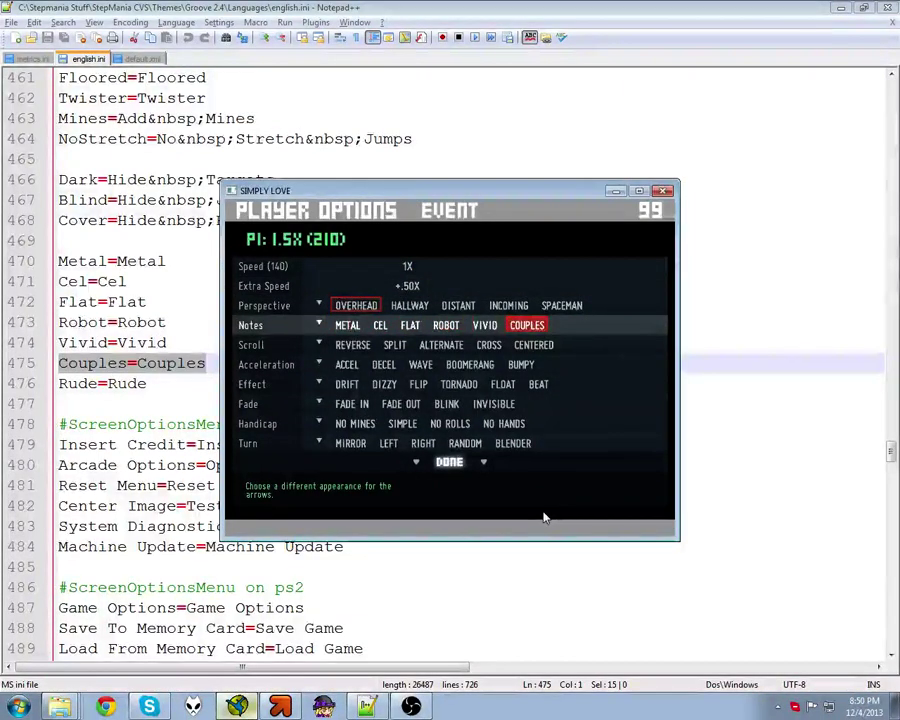
key("Up")
key("Up")
key("Up")
key("Up")
key("Down")
key("Return")
key("Escape")
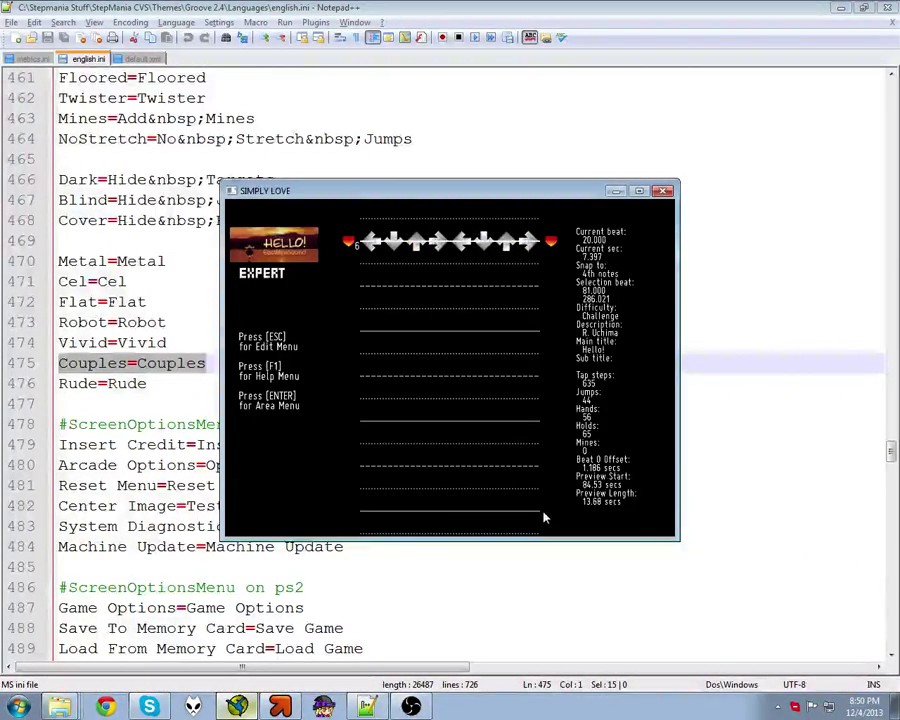
Step: Play the chart from beat 20, stepping between beats 23 and 25 to view the arrows
key("p")
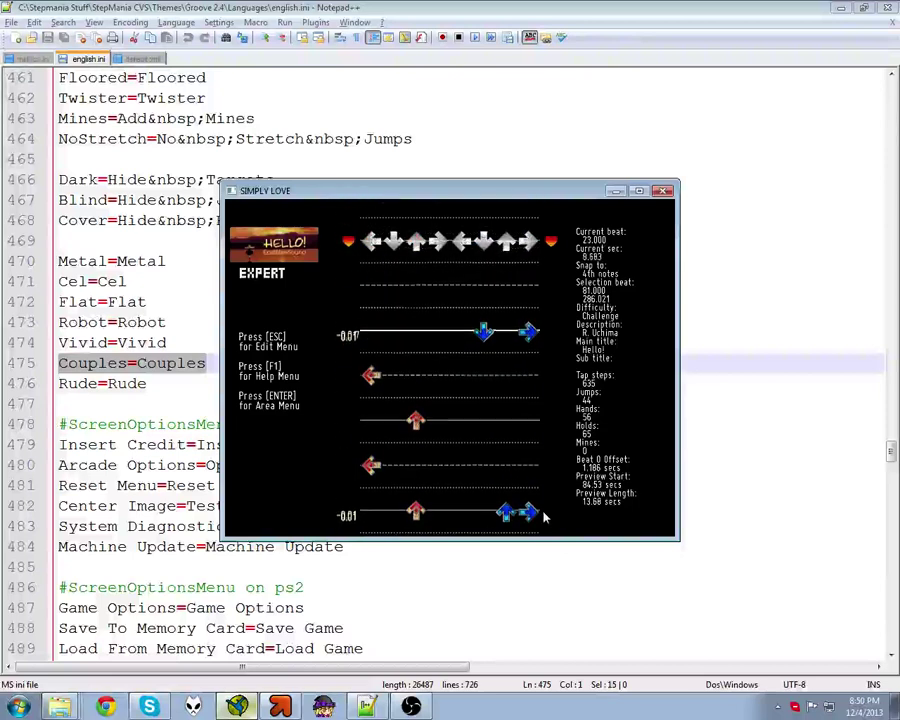
key("Down")
key("Down")
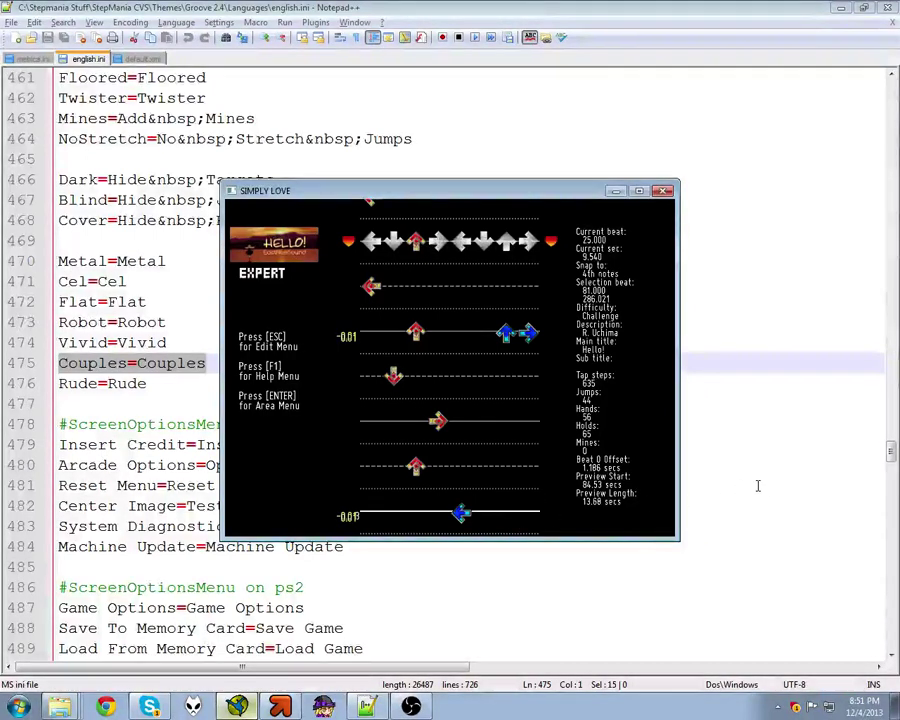
key("Up")
key("Up")
key("Up")
key("Up")
key("p")
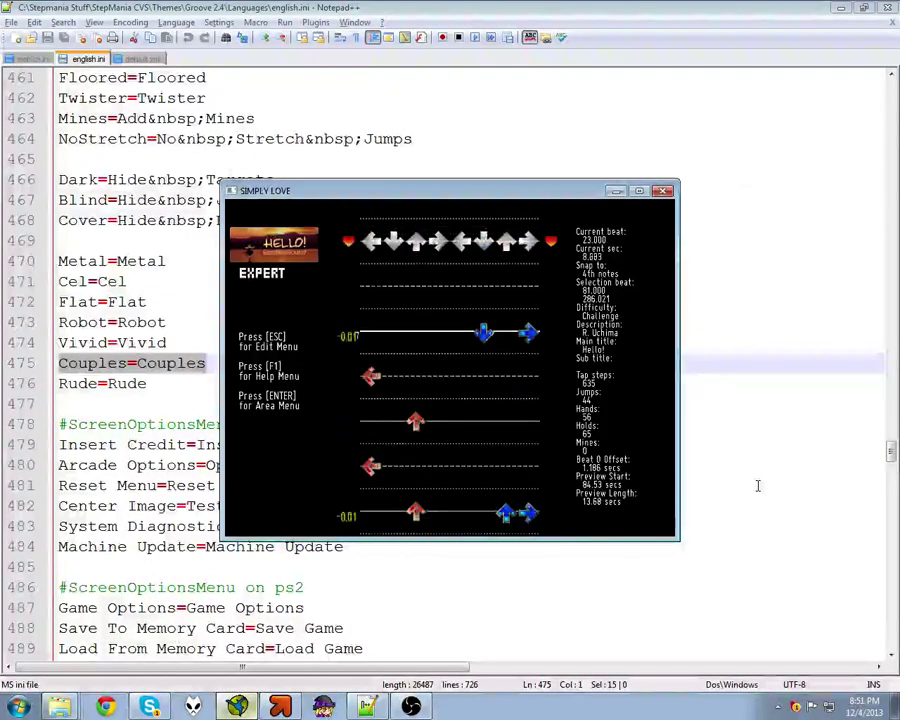
key("Escape")
key("Down")
key("Down")
key("Down")
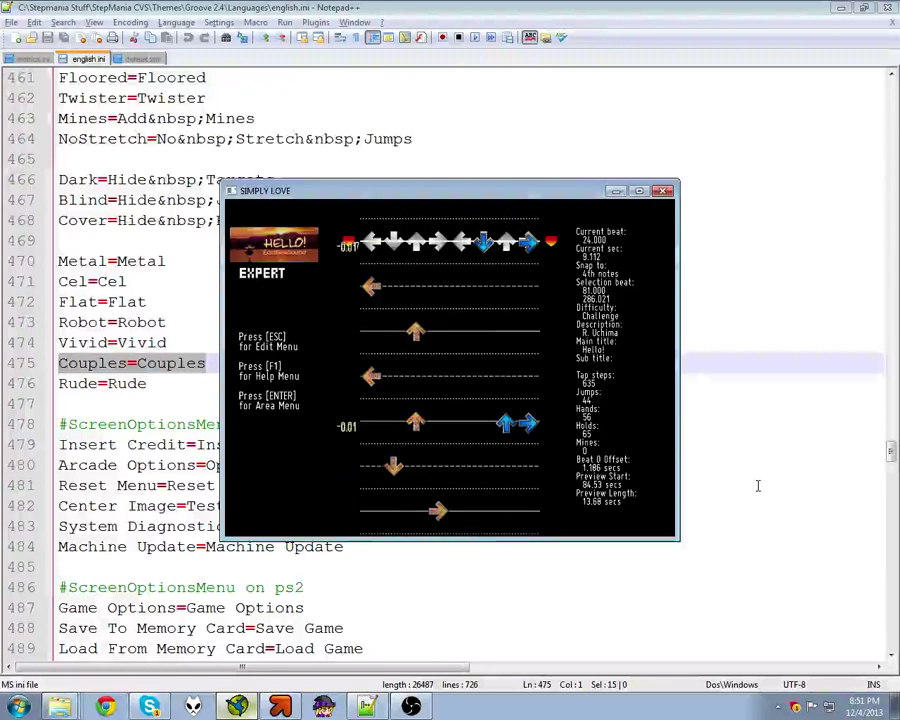
Step: Play again from beat 24, step back through beats 26, 25 and 24, then jump to 28
key("p")
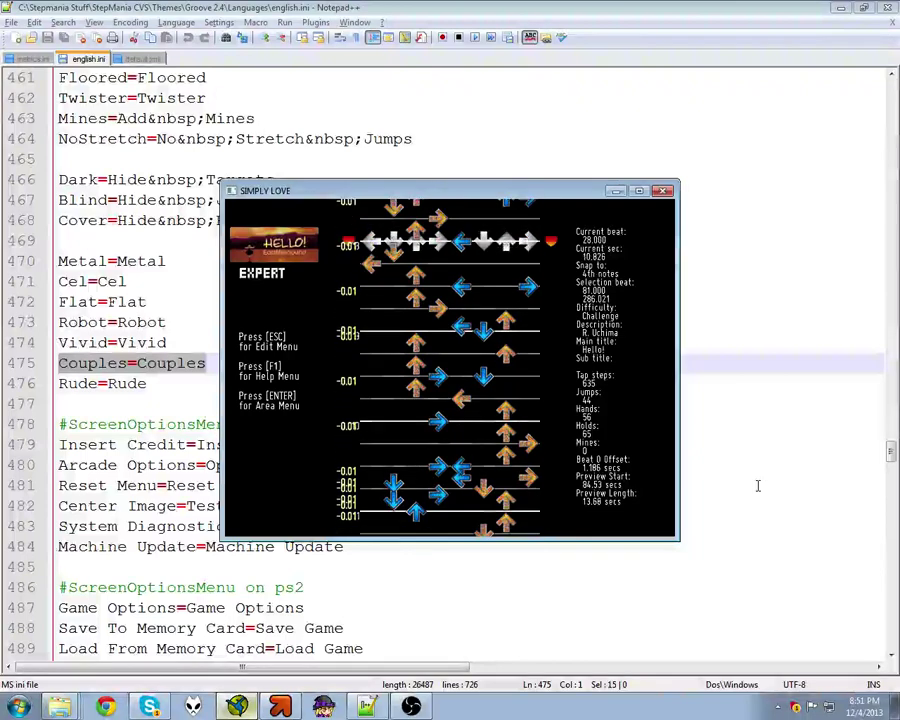
key("Escape")
key("Up")
key("Up")
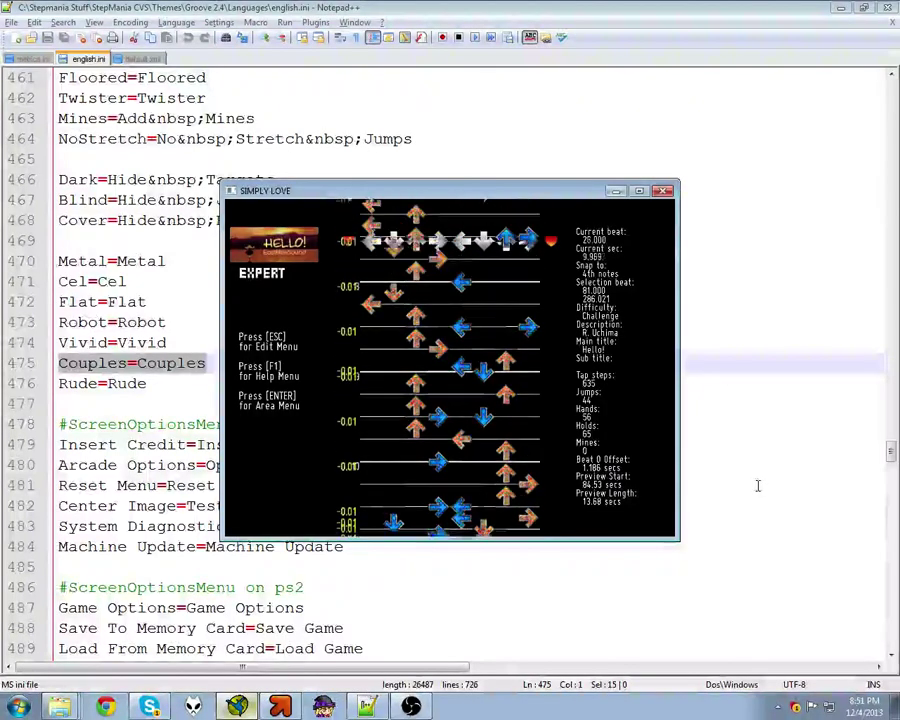
key("Up")
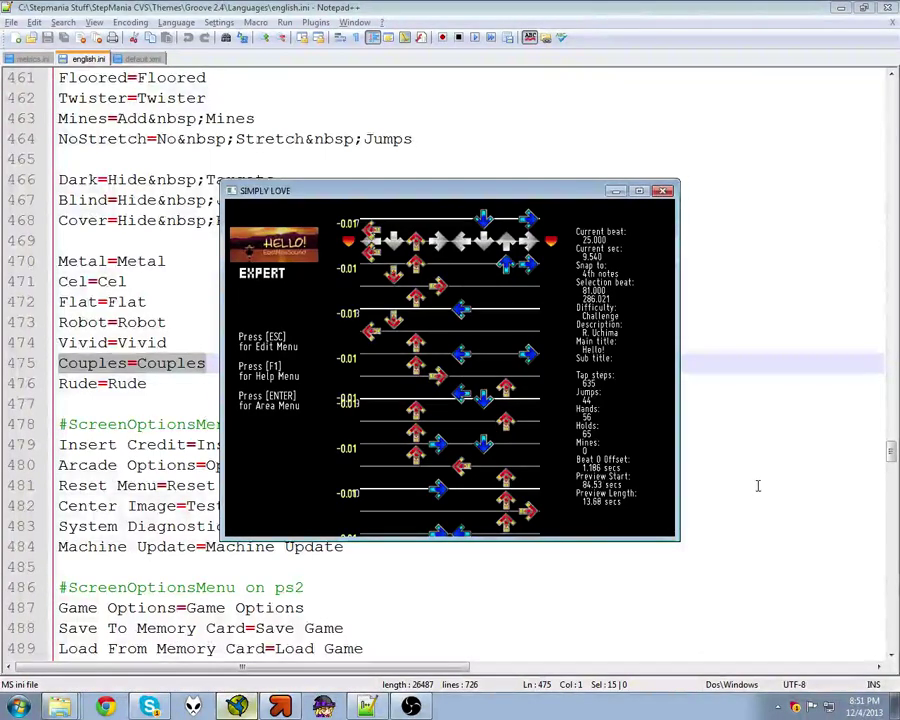
key("Up")
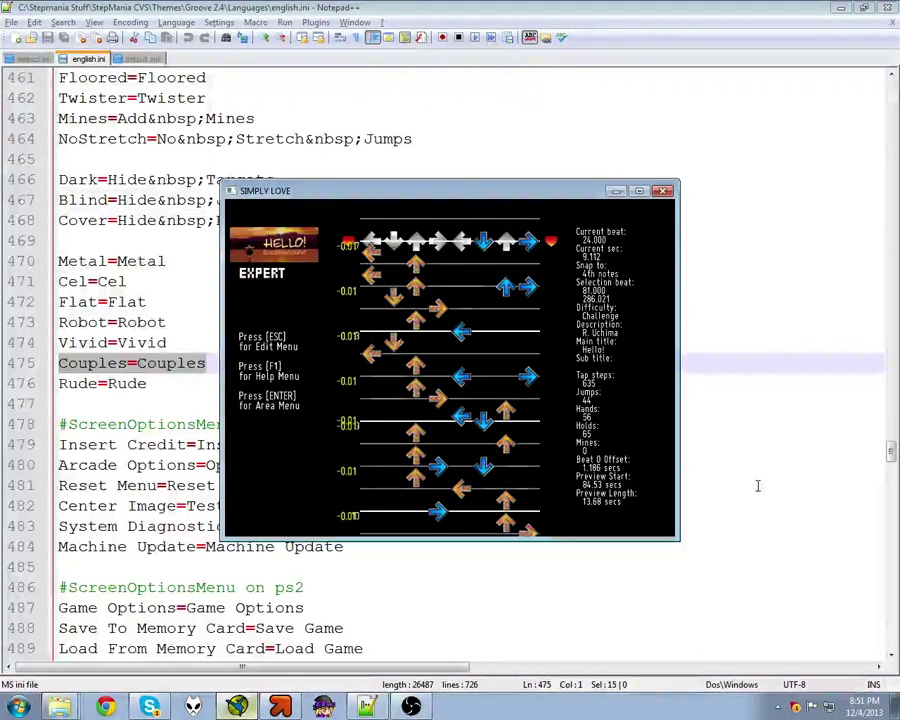
key("Down")
key("Down")
key("Down")
key("Down")
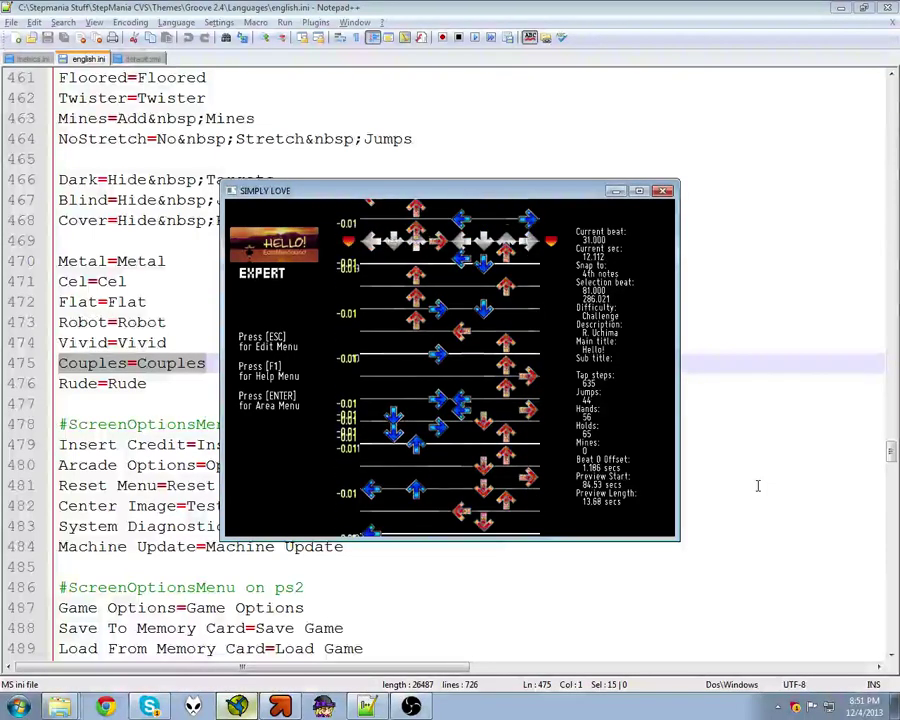
key("Down")
key("Down")
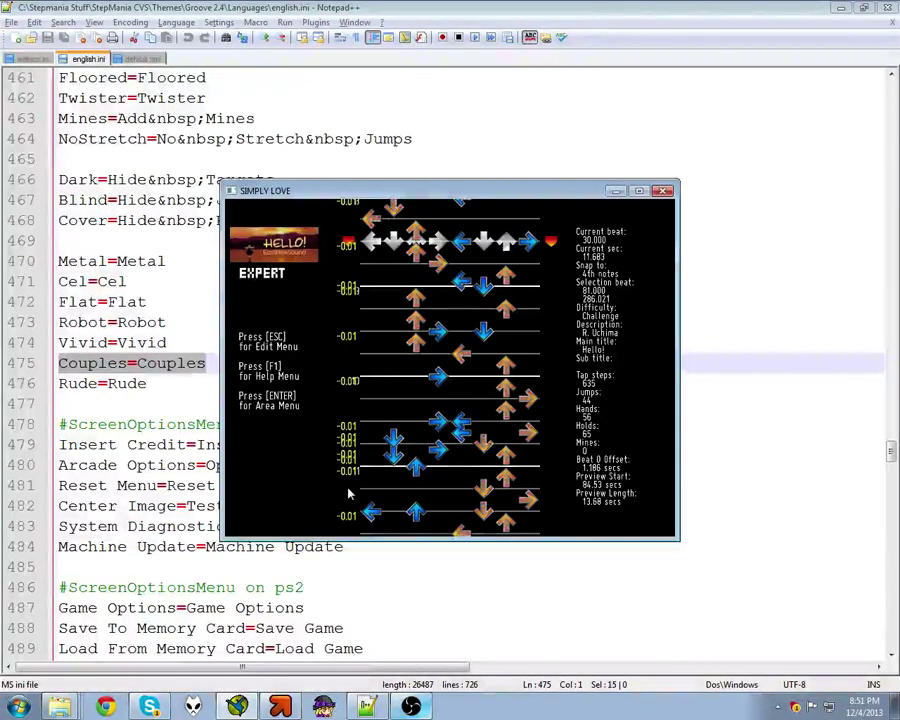
key("Up")
key("Up")
key("Up")
key("Up")
key("Up")
key("Up")
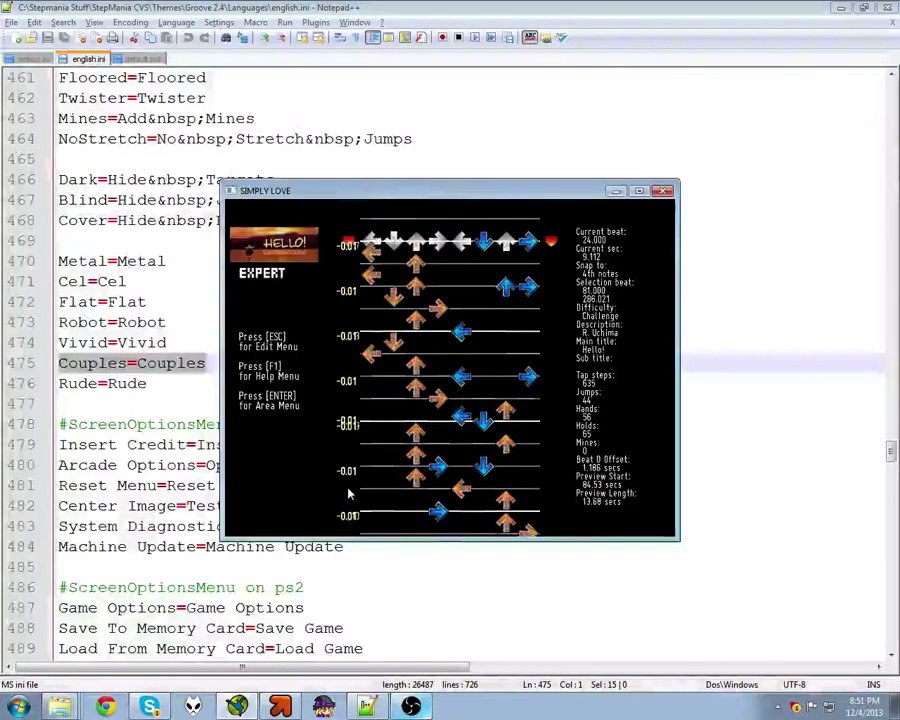
key("Down")
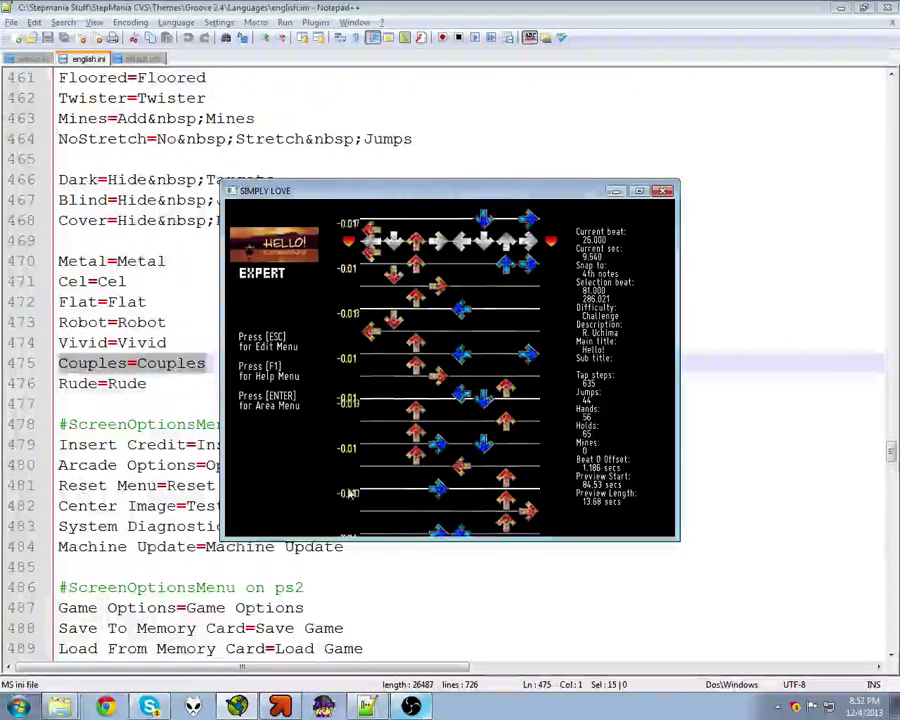
key("Up")
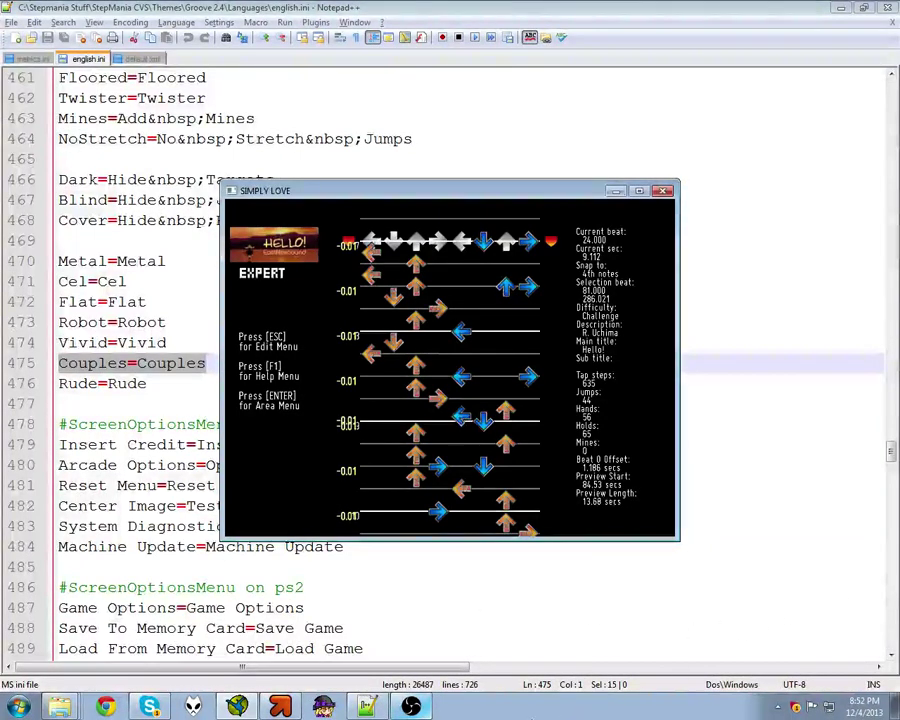
Step: Choose the Hello! song, set steps type to routine and difficulty Expert 9, then Edit Existing
key("Escape")
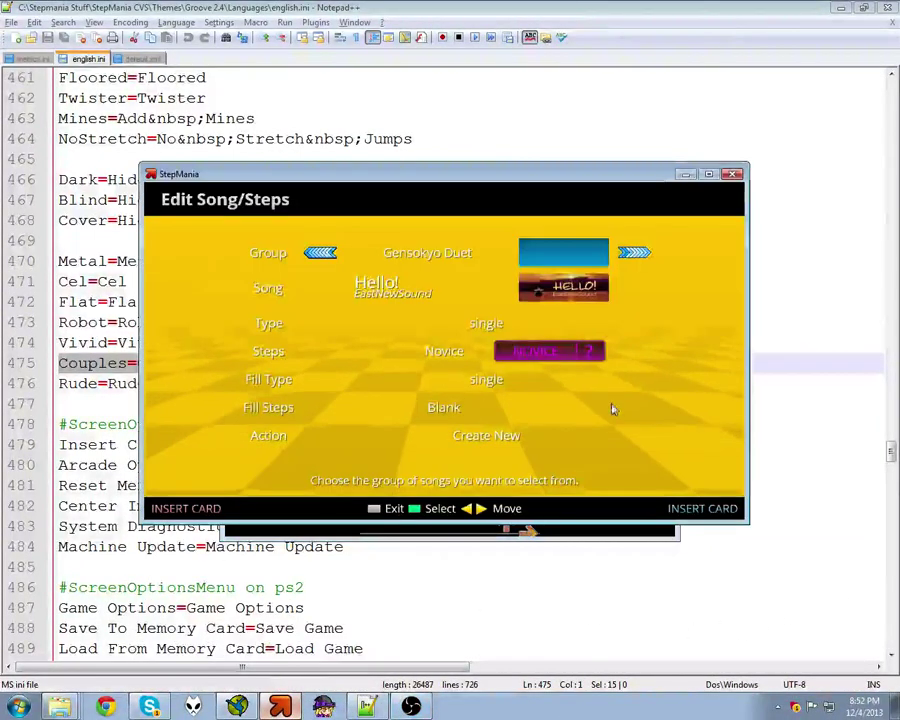
key("Down")
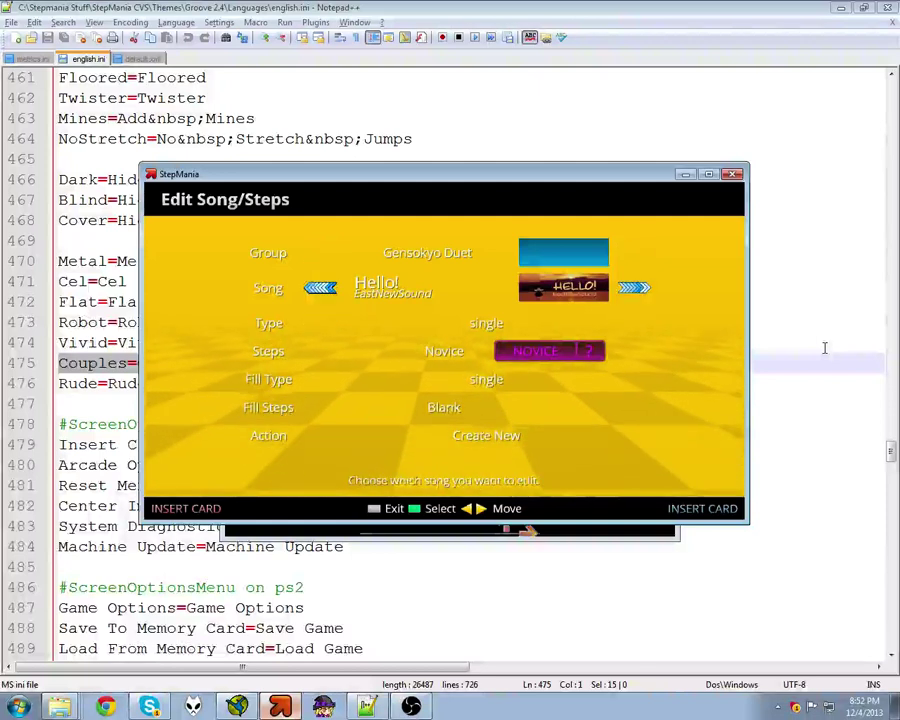
key("Down")
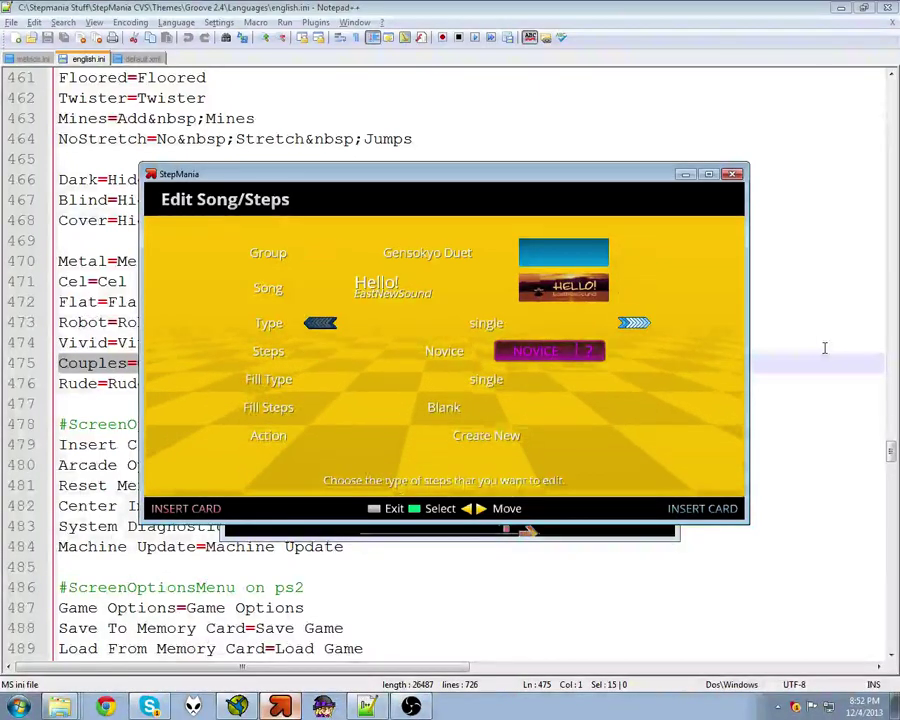
key("Right")
key("Right")
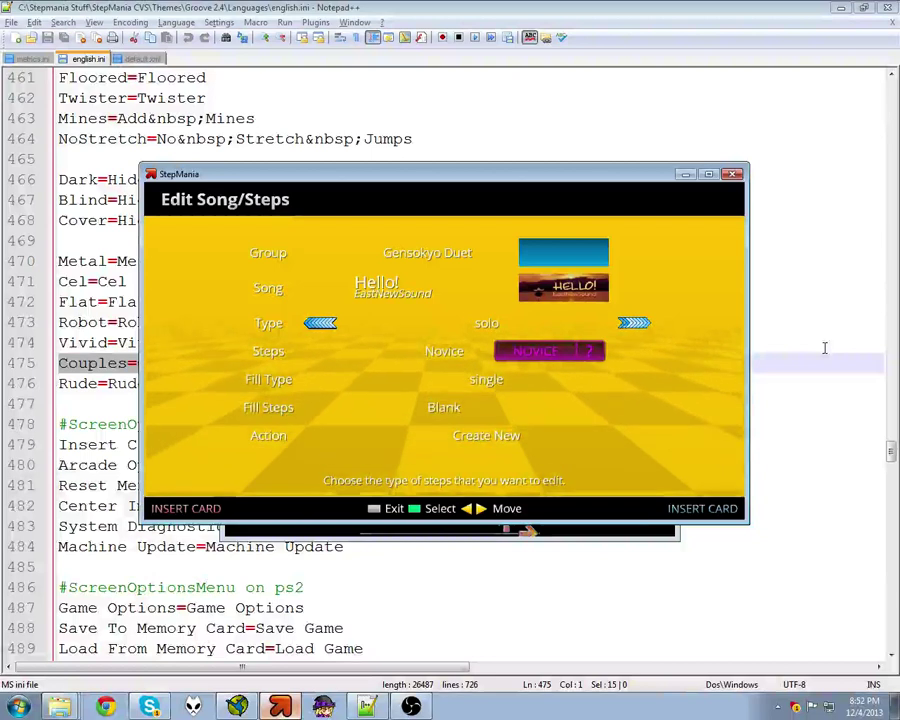
key("Right")
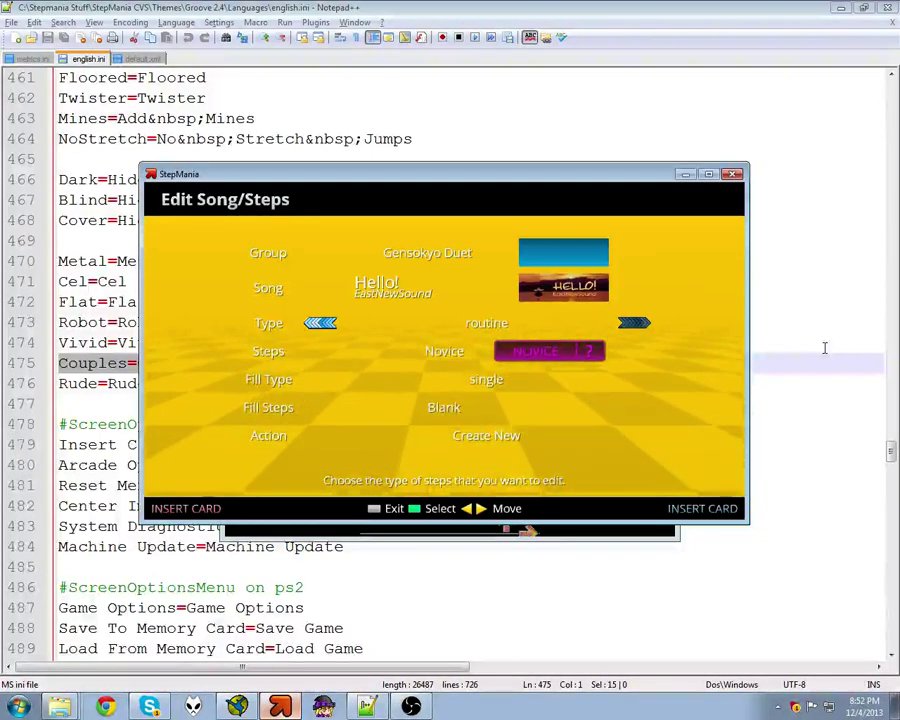
key("Down")
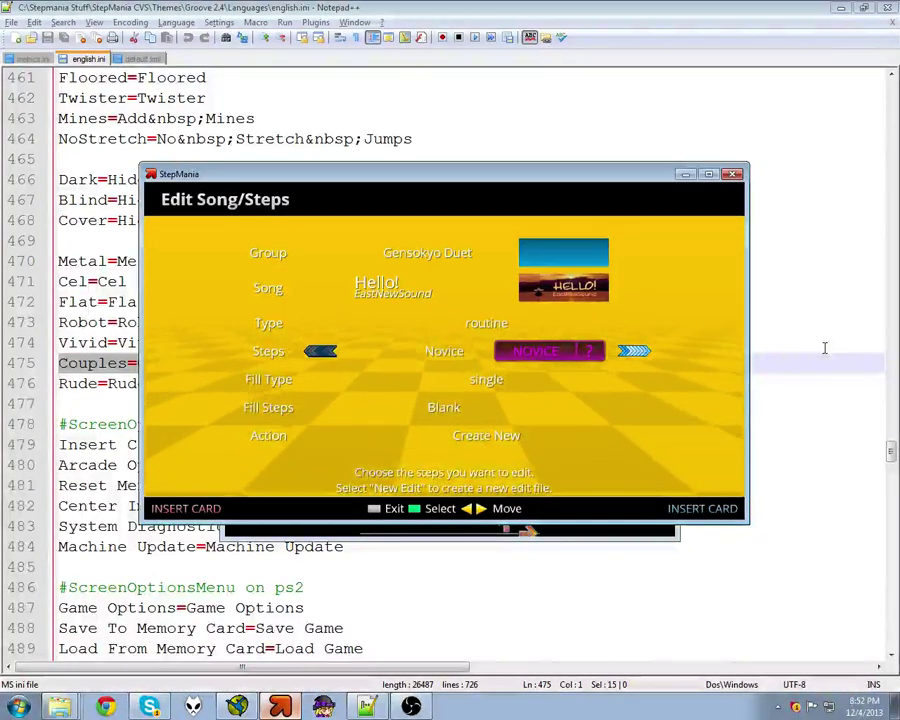
key("Right")
key("Right")
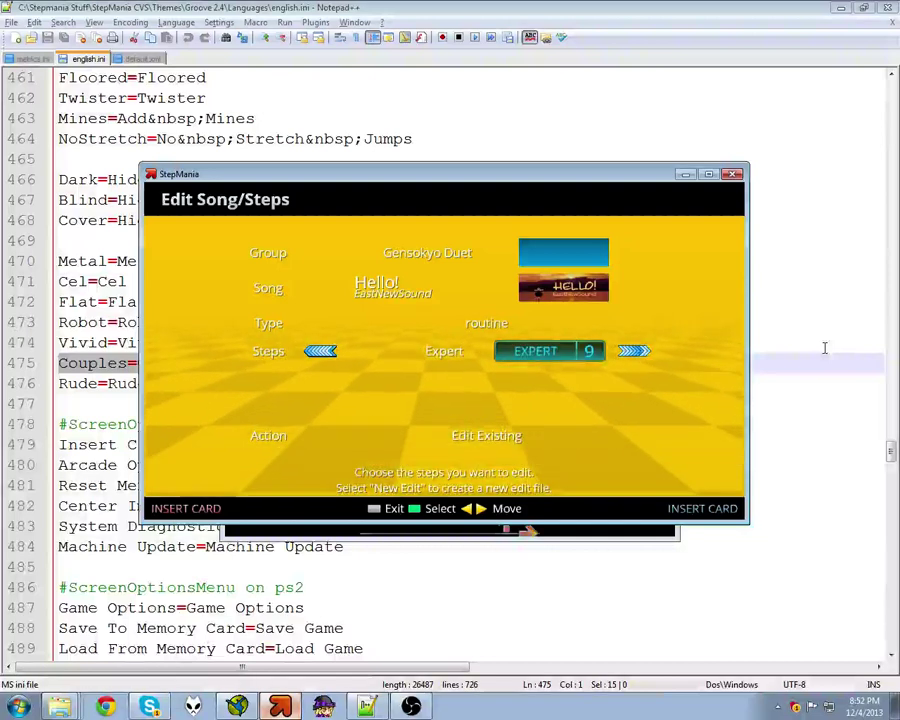
key("Up")
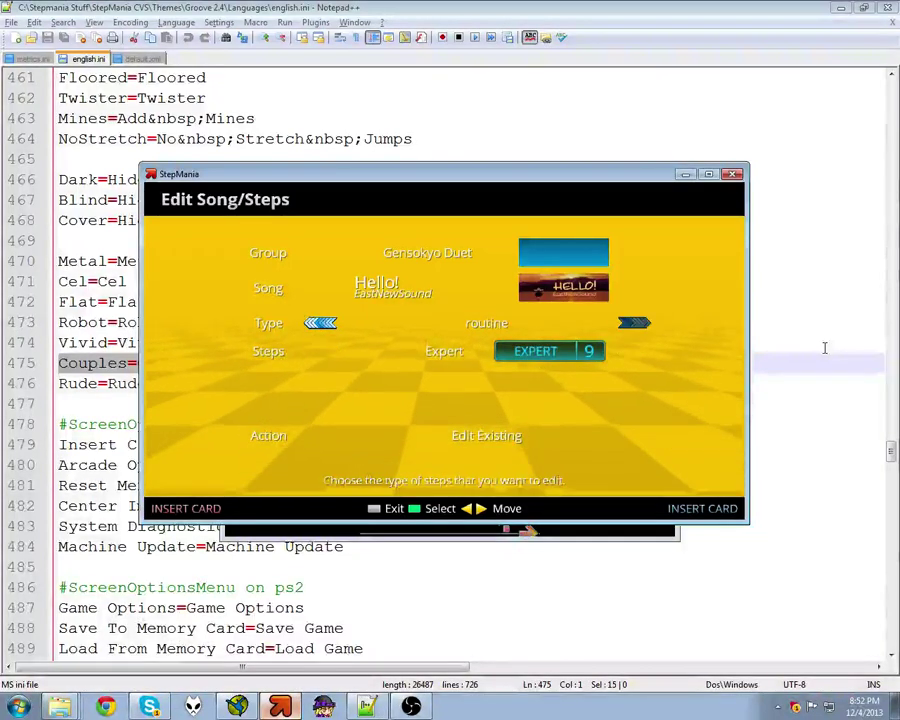
key("Down")
key("Down")
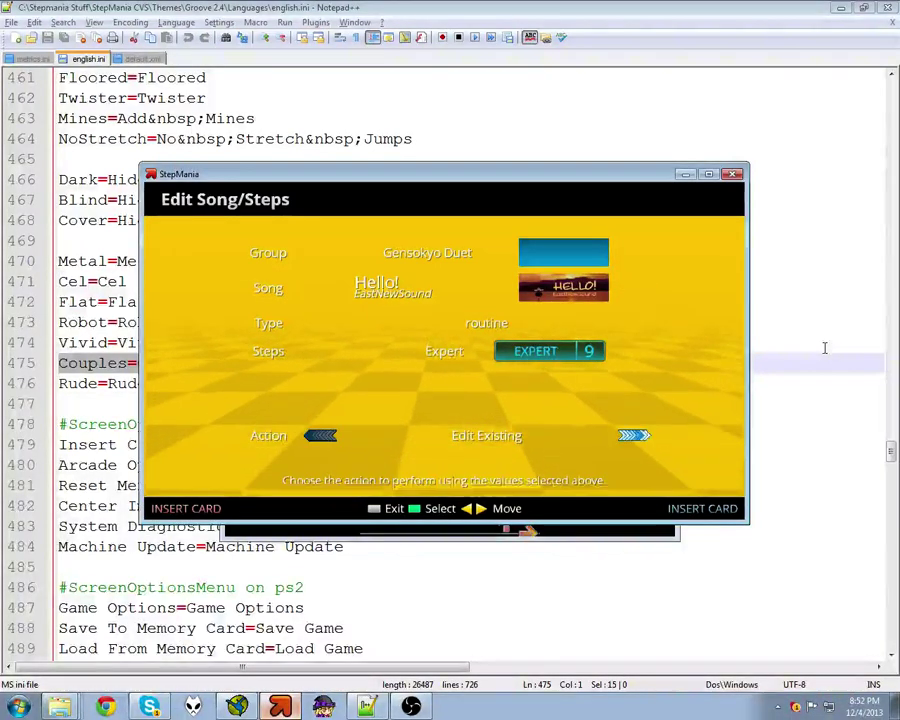
key("Return")
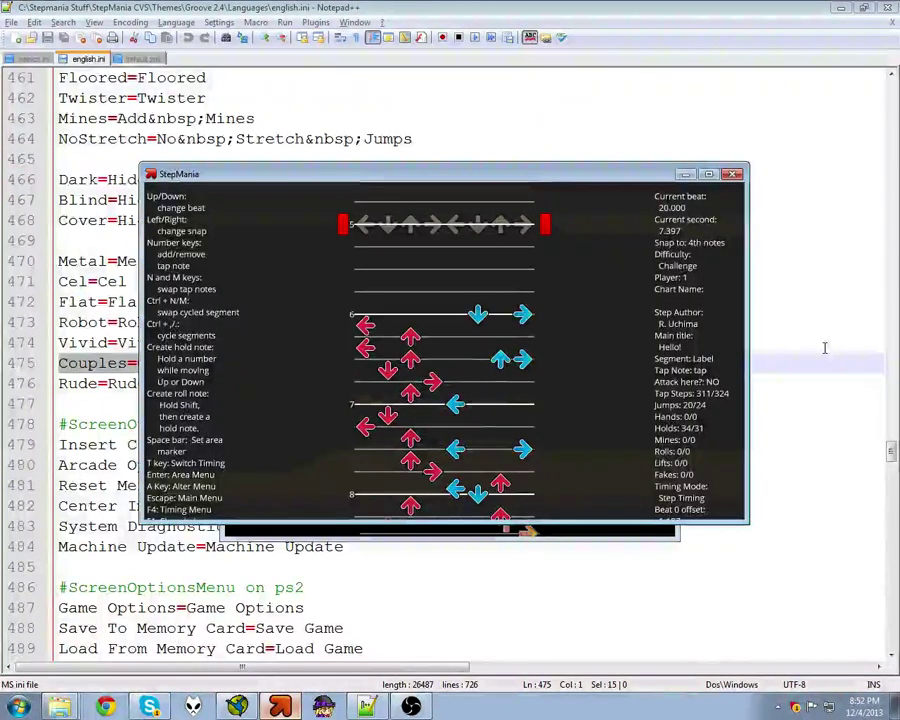
Step: Switch snap to 16th then back to 8th notes, and move one measure forward and back to beat 20
key("Right")
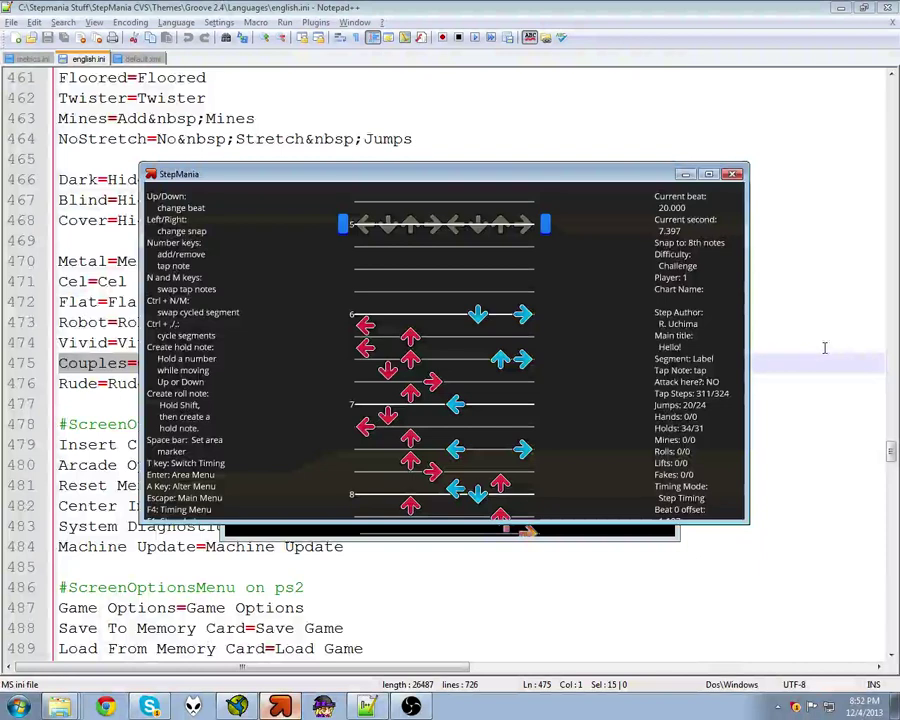
key("Right")
key("Left")
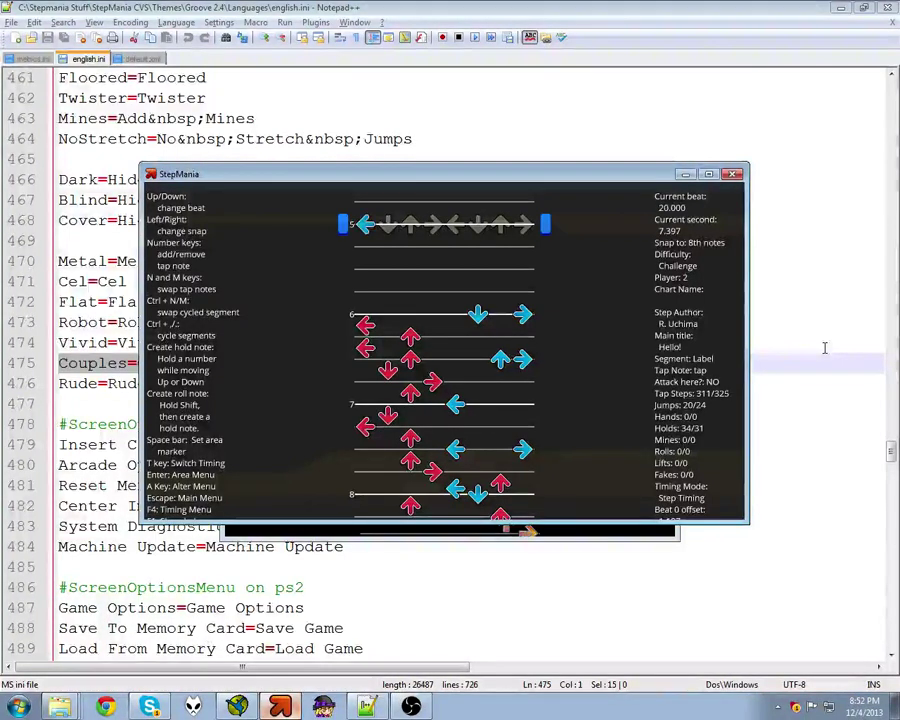
key("Page_Down")
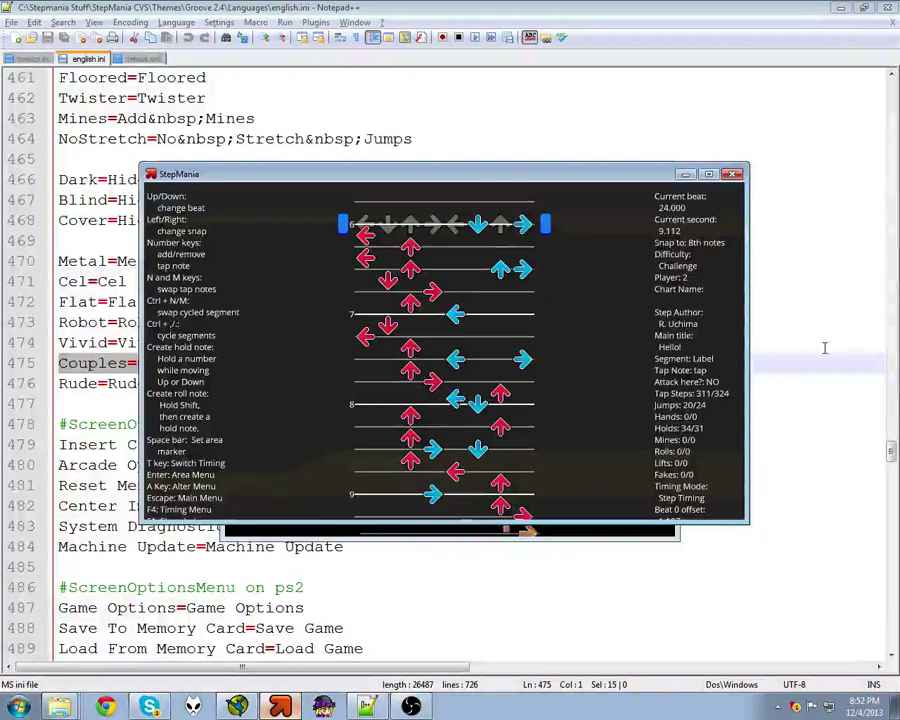
key("Page_Up")
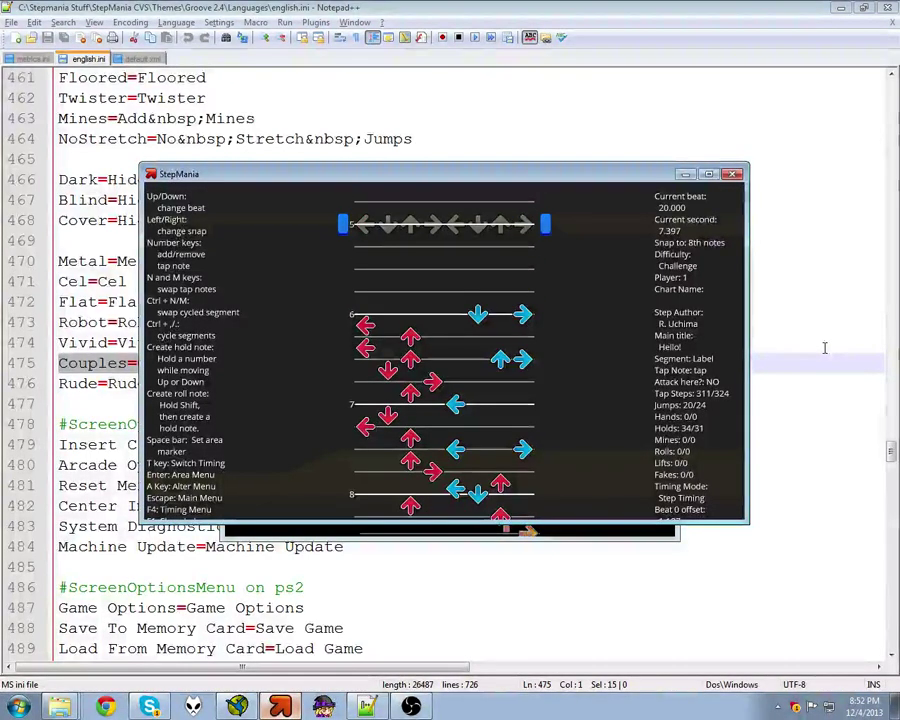
Step: Toggle the left tap note at beat 20 off and on, switch to player 1, and start playback
key("1")
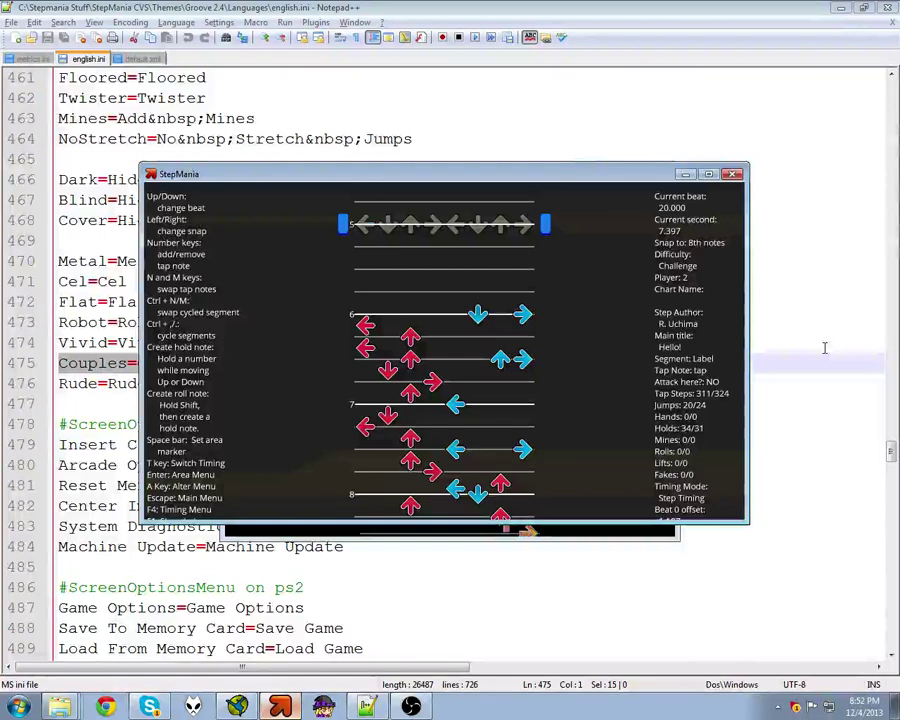
key("1")
key("slash")
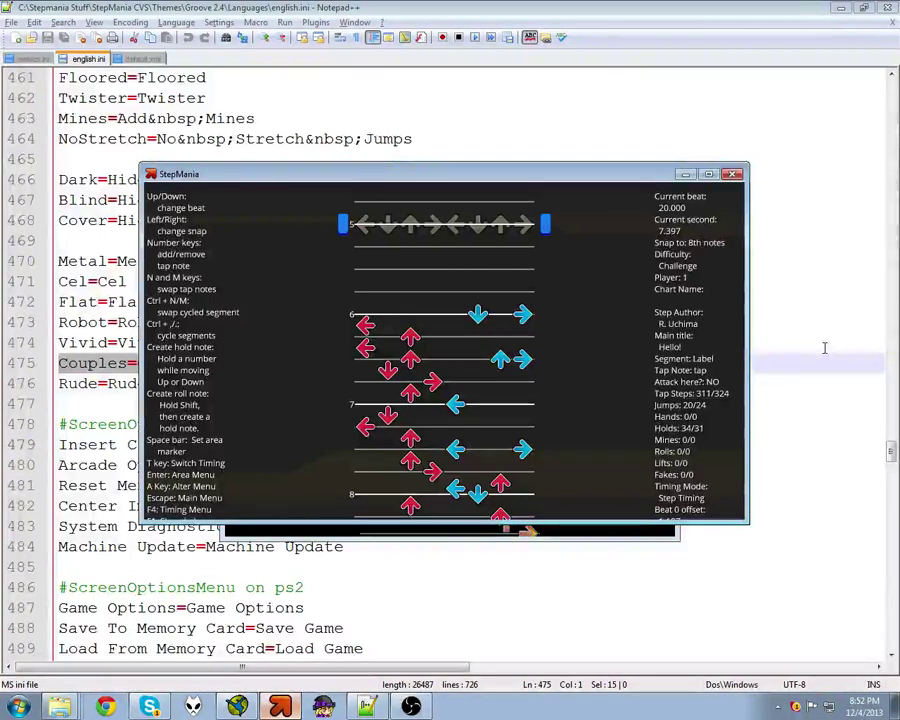
key("p")
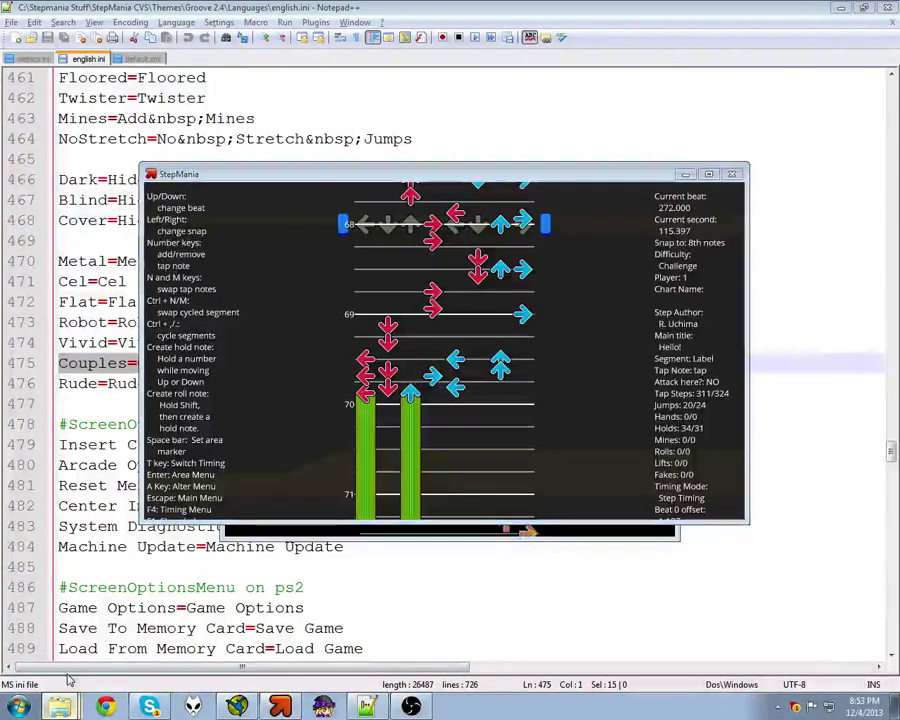
Step: Browse from the StepMania 5 folder into Songs > Gensokyo Duet > Hello! and select steps.sm
left_click(60, 706)
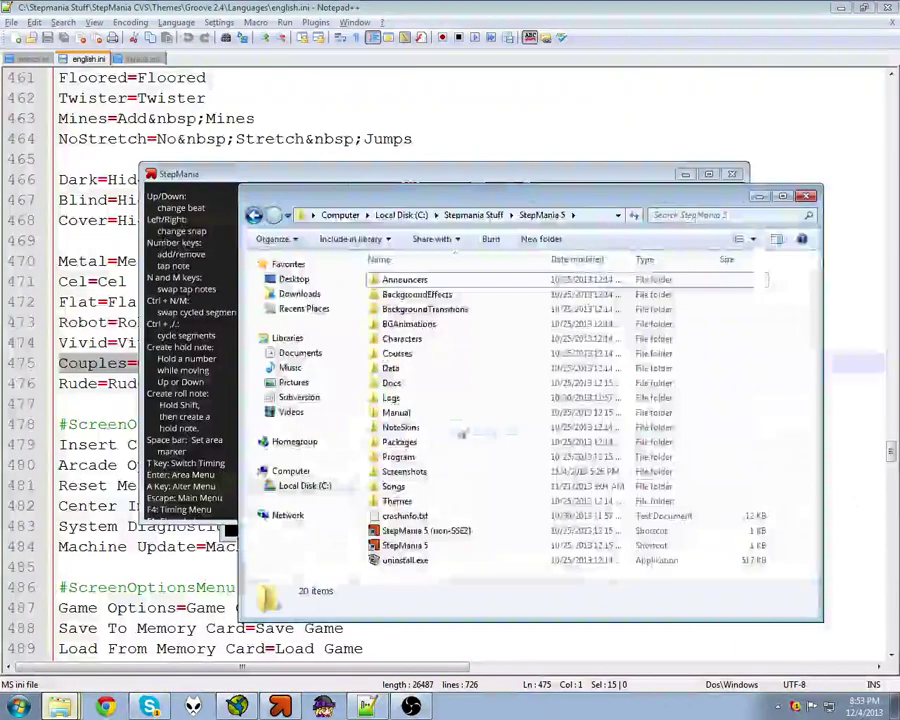
double_click(395, 487)
double_click(440, 293)
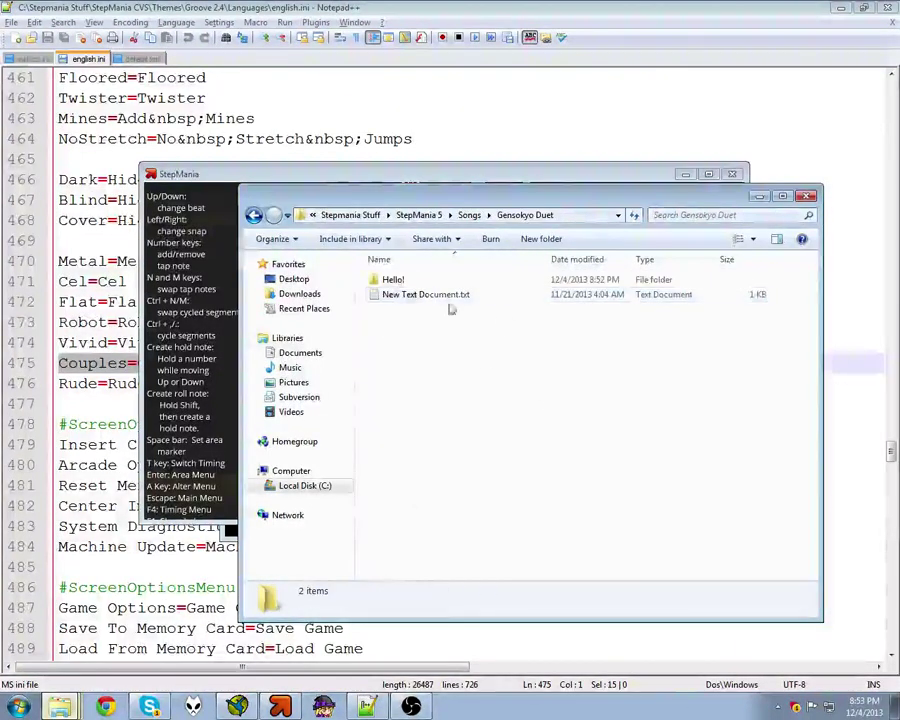
double_click(385, 280)
left_click(400, 326)
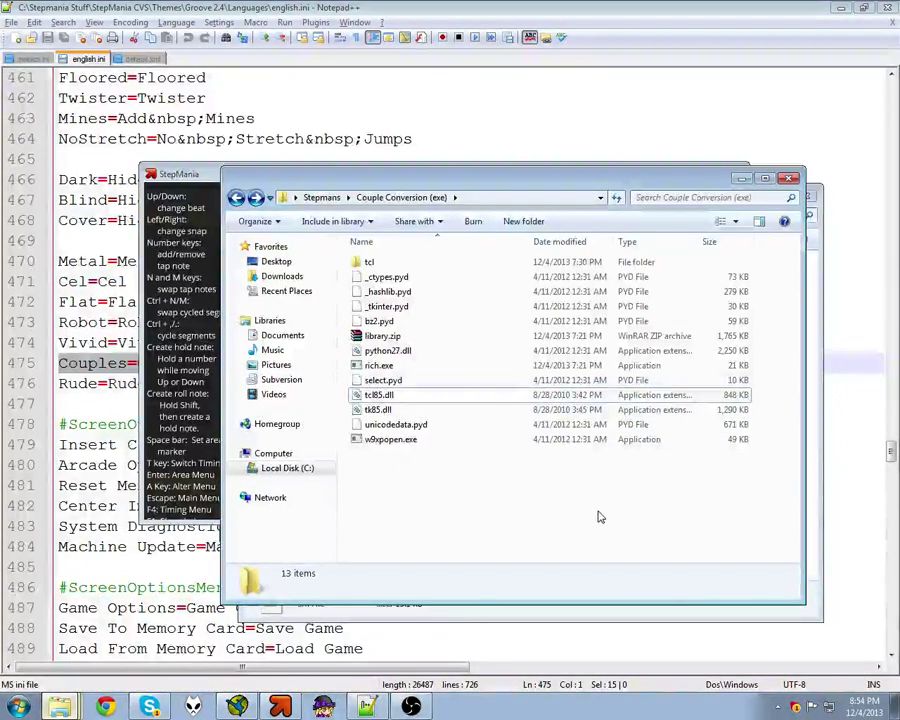
Step: Paste steps.sm into the Couple Conversion (exe) folder and launch rich.exe
left_click_drag(521, 180, 476, 126)
key("ctrl+v")
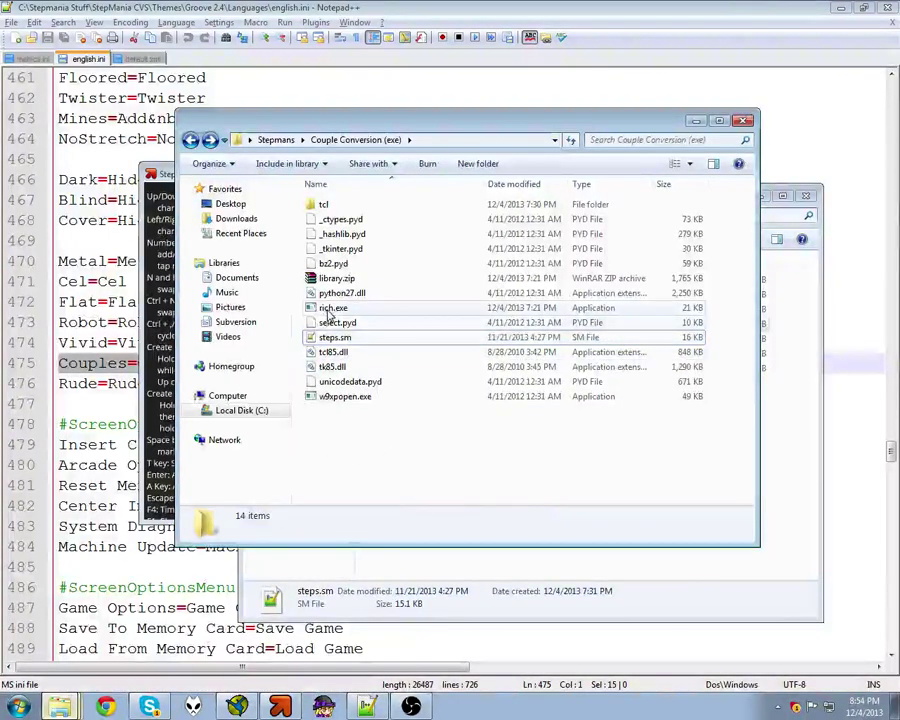
double_click(323, 310)
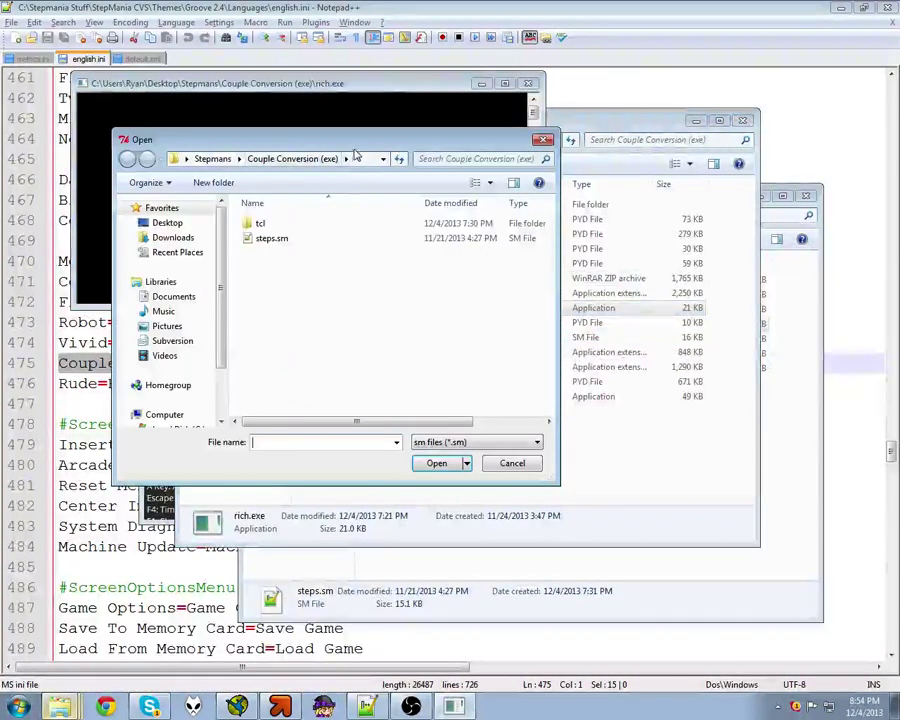
Step: Load steps.sm into rich.exe and save the converted chart as output.sm
left_click_drag(352, 141, 441, 179)
left_click(360, 276)
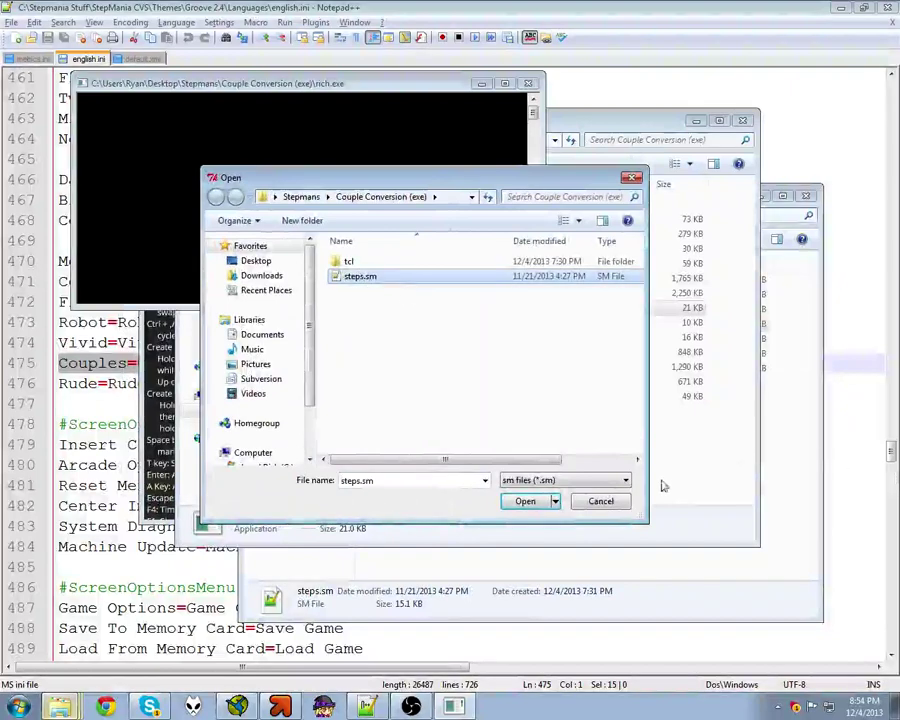
left_click(527, 501)
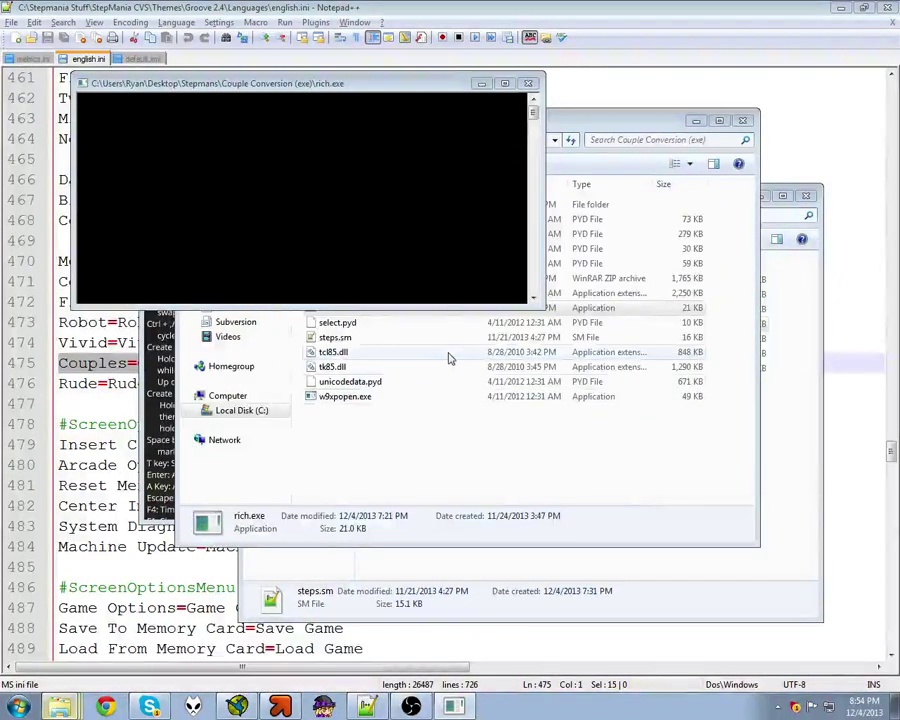
left_click_drag(466, 180, 431, 210)
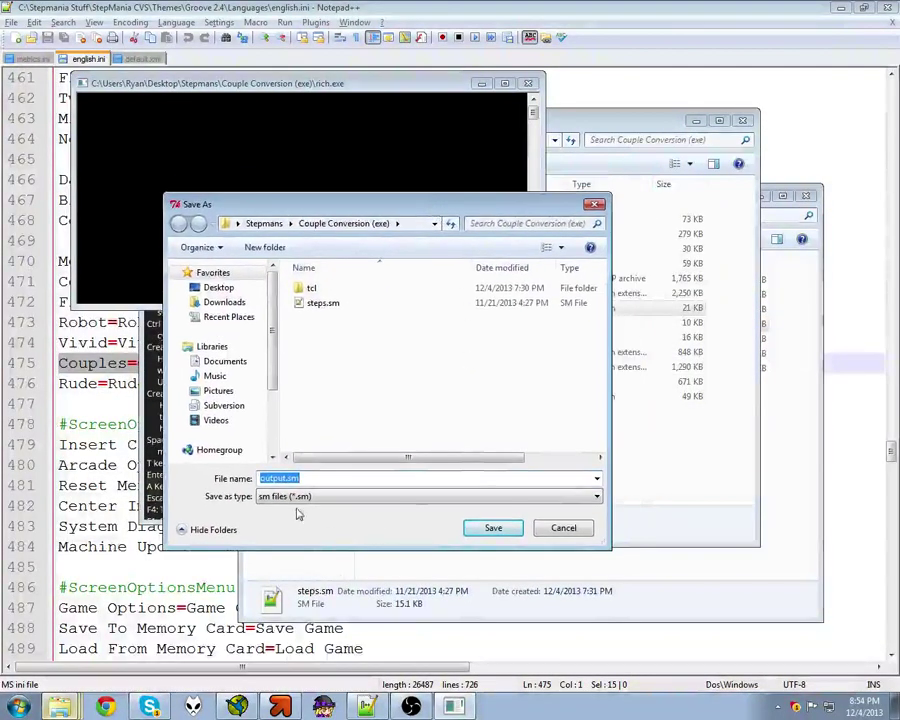
left_click(493, 528)
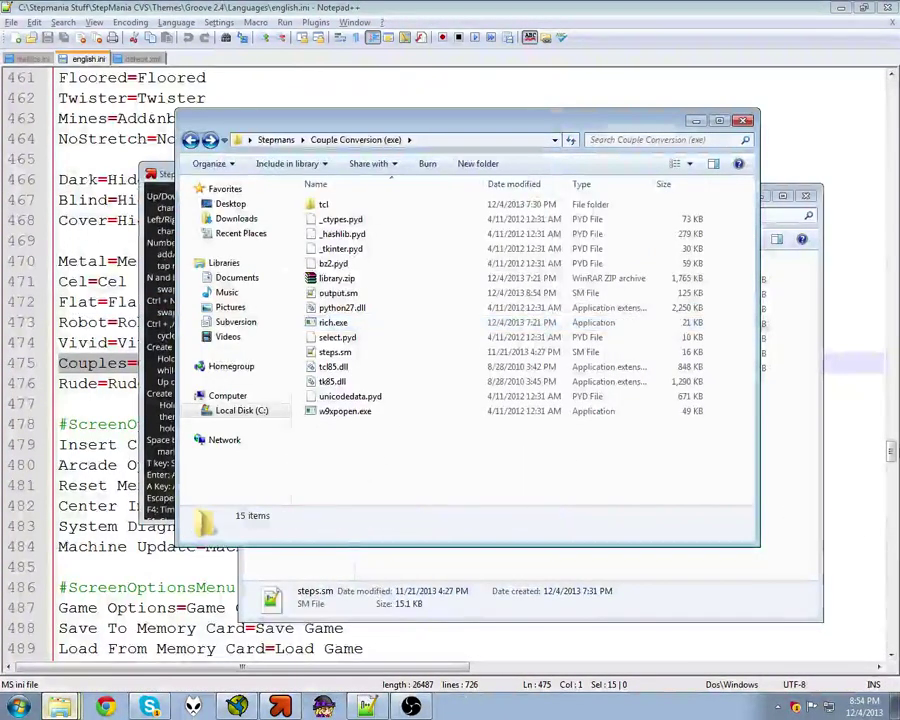
Step: Open the original steps.sm in Notepad++ and scroll through its contents
left_click(343, 356)
double_click(343, 356)
scroll(336, 352, "down", 5)
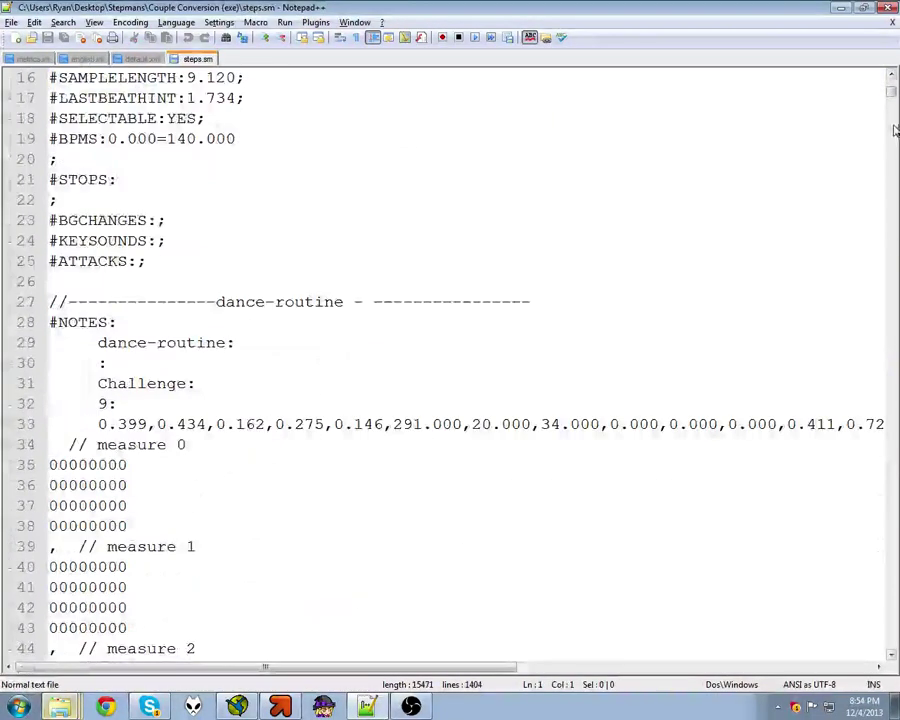
scroll(896, 130, "down", 20)
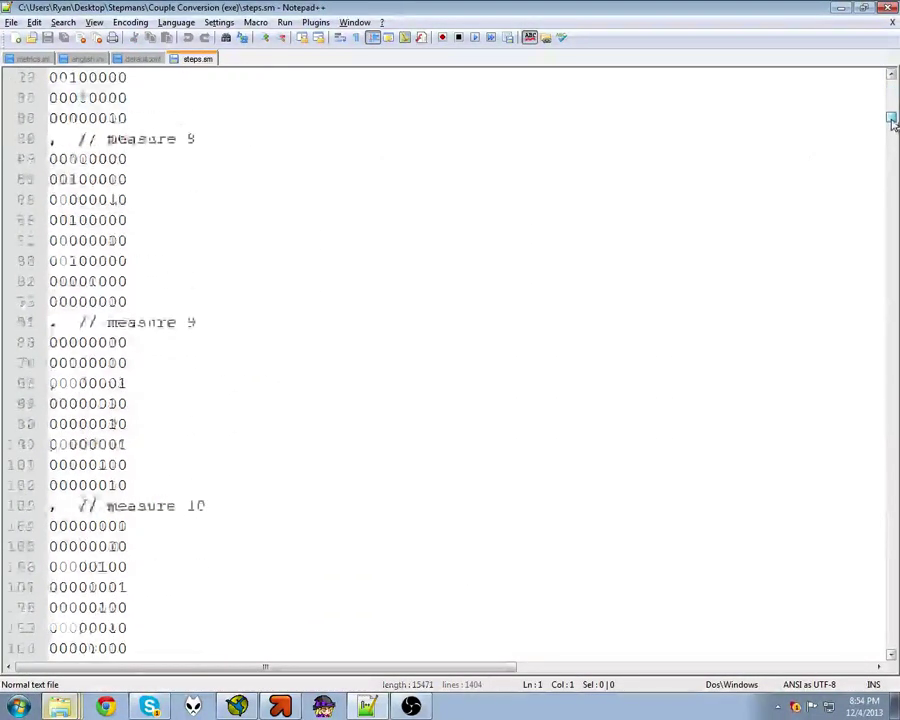
mouse_move(893, 124)
left_mouse_down()
mouse_move(886, 250)
mouse_move(828, 561)
mouse_move(832, 641)
mouse_move(852, 619)
mouse_move(890, 318)
mouse_move(892, 114)
left_mouse_up()
Step: Open output.sm, select its #STOPS entries on lines 20–38, and scroll to the last chart line
key("alt+Tab")
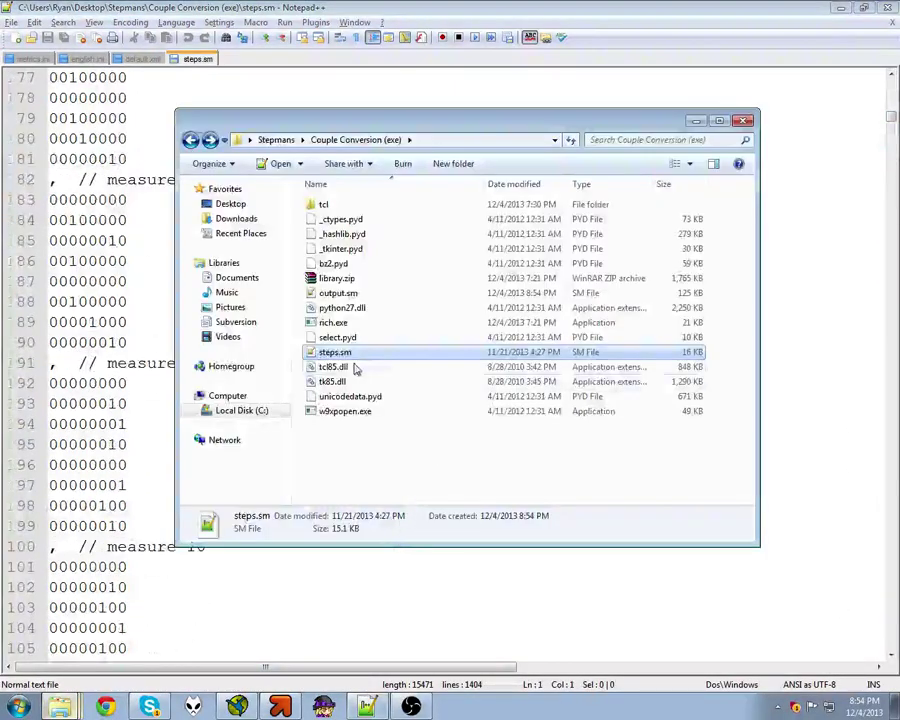
double_click(338, 293)
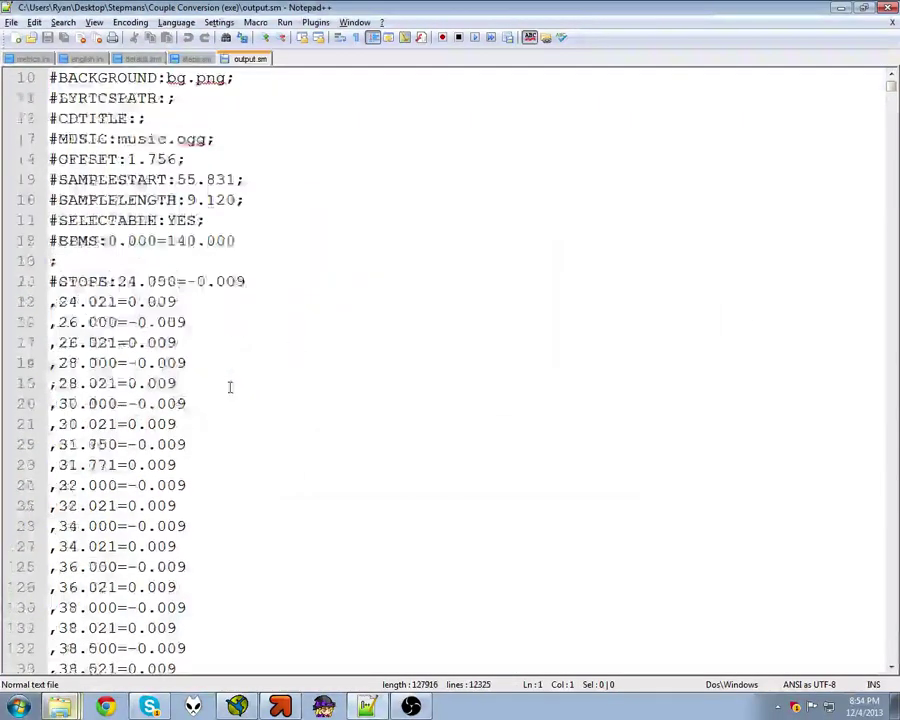
left_click_drag(176, 281, 186, 648)
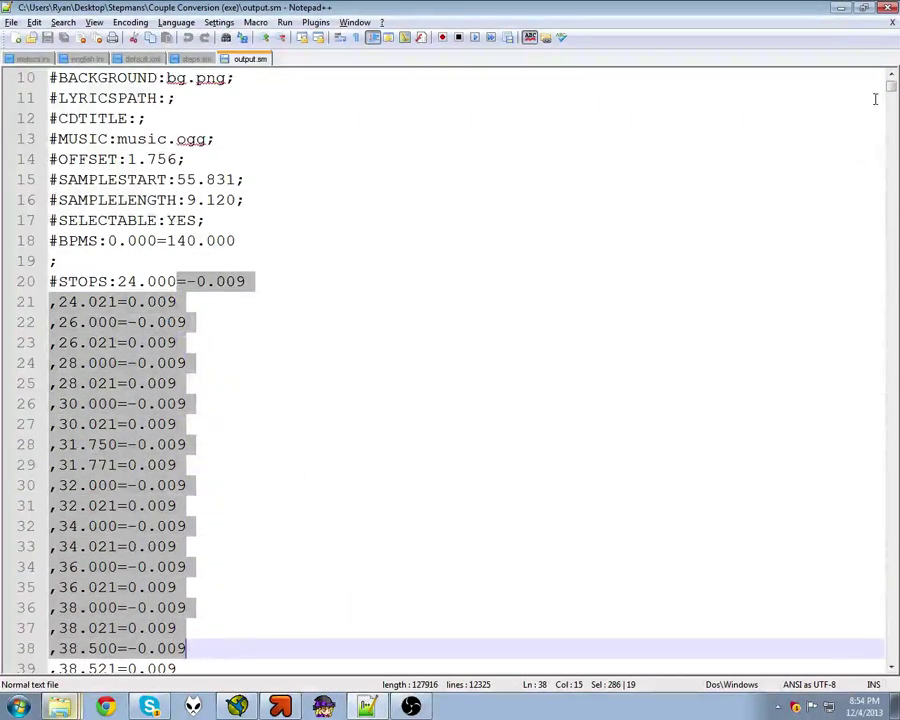
left_click_drag(891, 86, 891, 125)
left_click_drag(486, 321, 314, 561)
left_click_drag(889, 124, 866, 663)
left_click(430, 301)
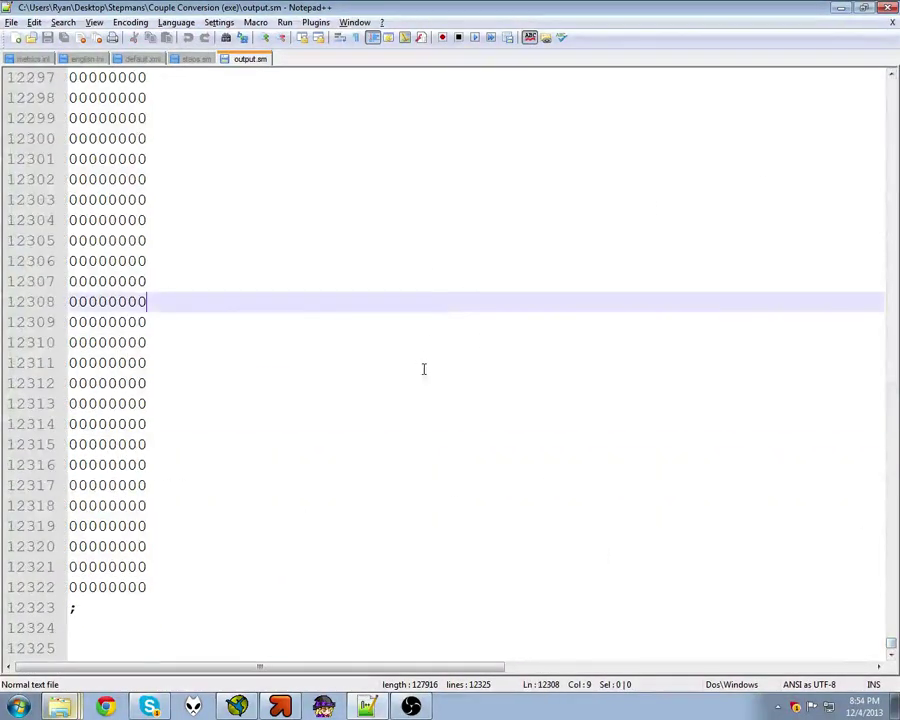
left_click(340, 704)
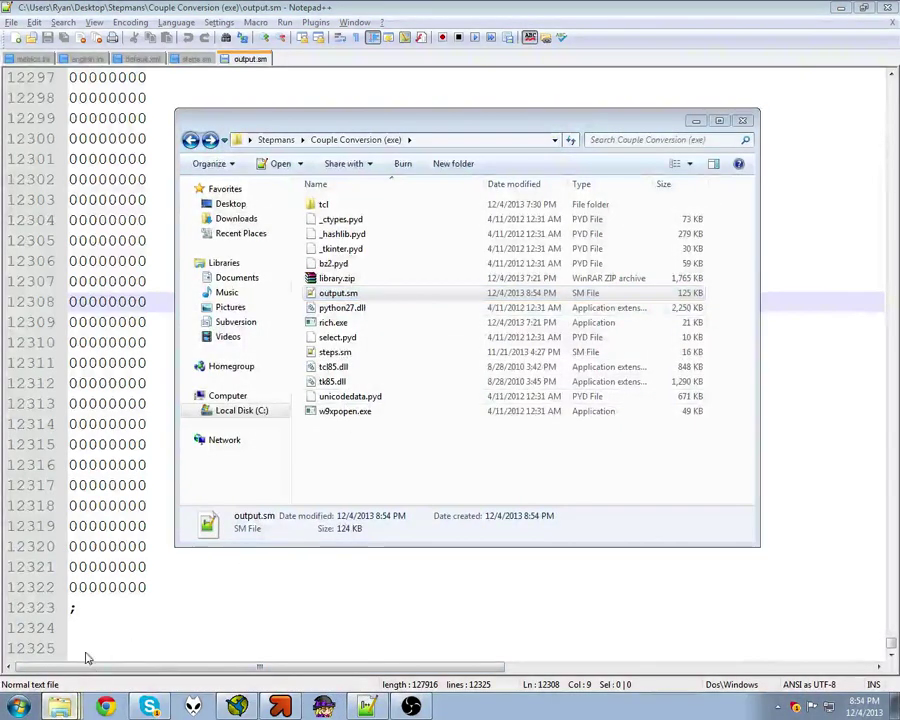
left_click(60, 706)
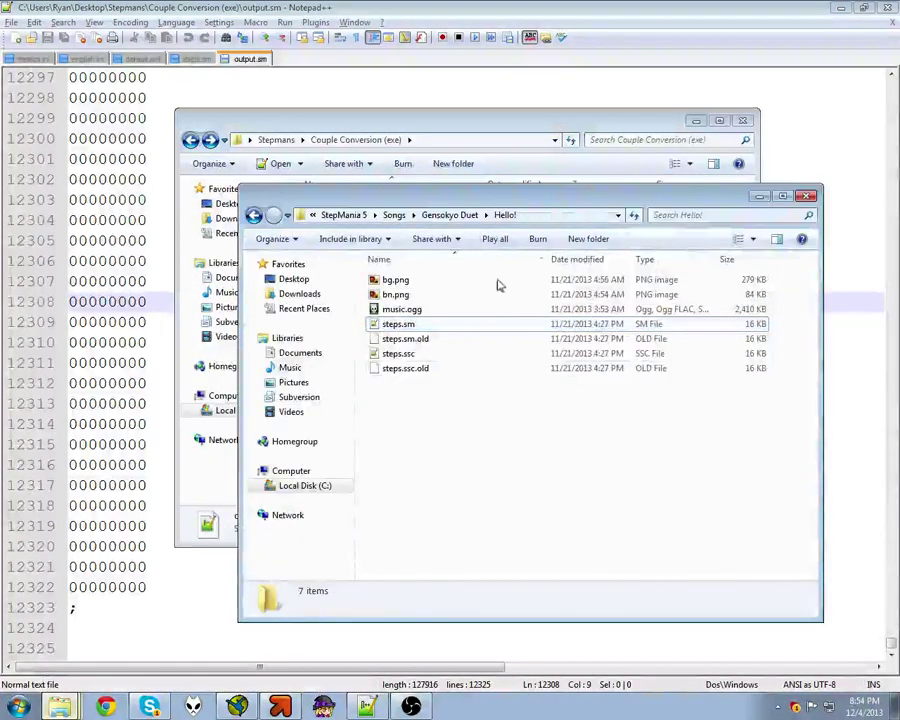
left_click(809, 197)
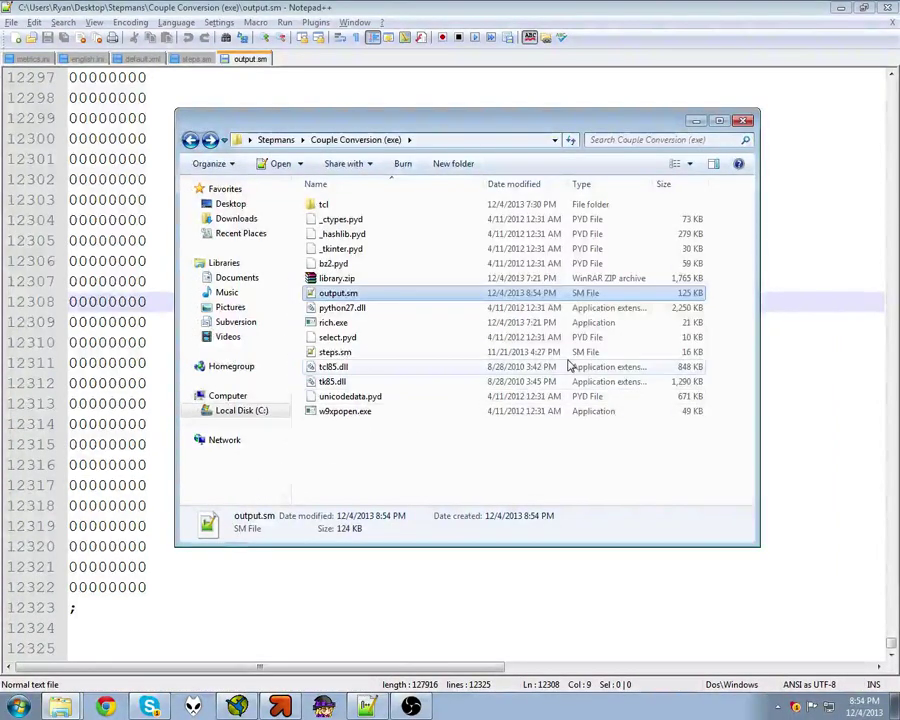
left_click(414, 464)
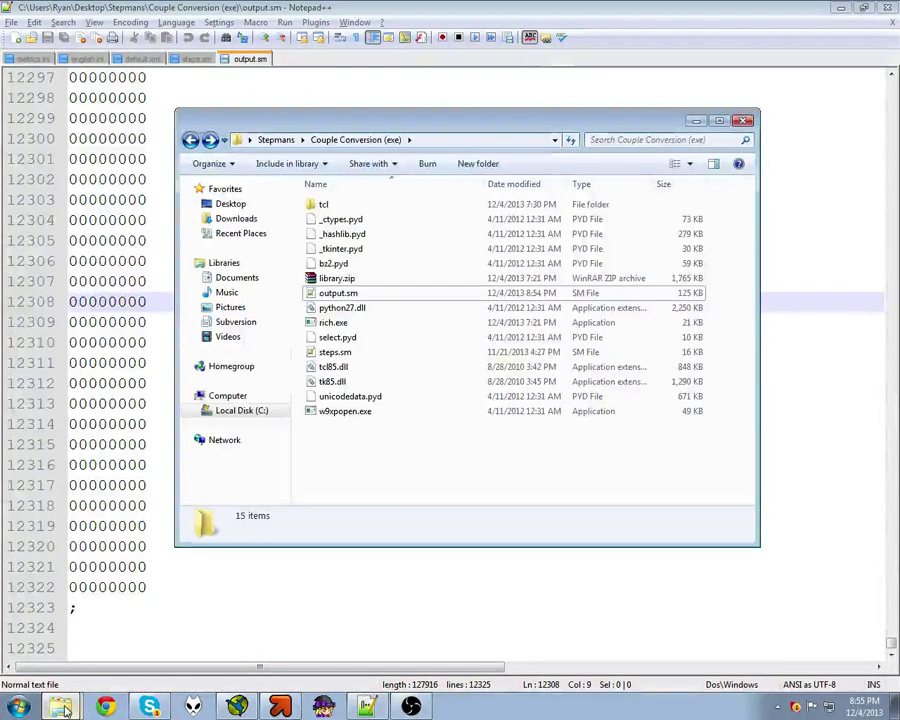
Step: Skip ahead in the Hello! Expert chart, AutoPlay it briefly, then stop back in the editor
left_click(250, 709)
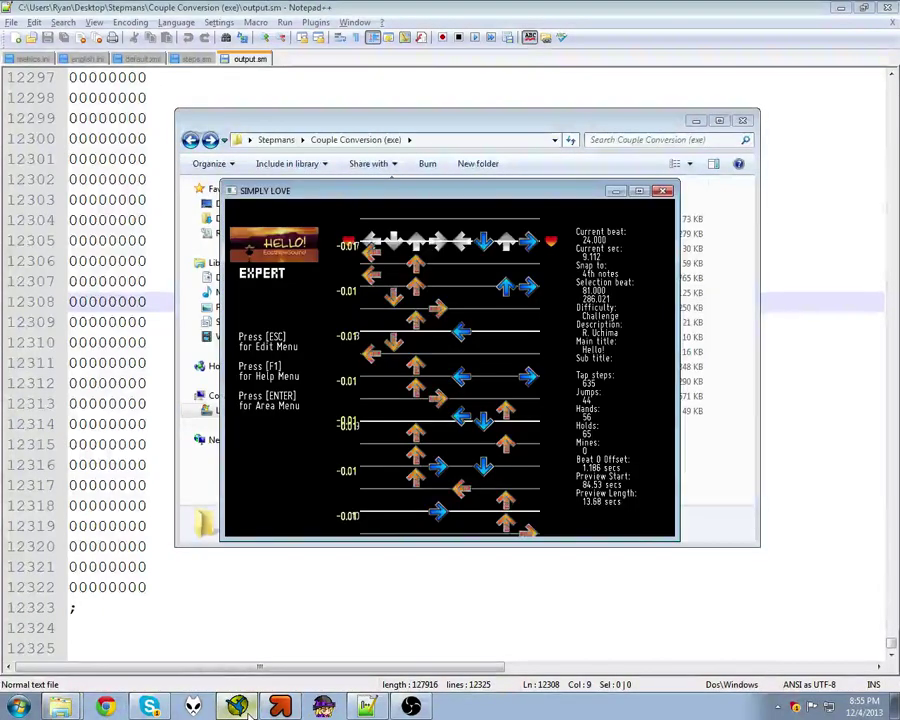
key("Down")
key("Down")
key("Down")
key("Down")
key("Down")
key("Down")
key("Down")
key("Down")
key("Down")
key("Down")
key("Down")
key("Down")
key("Down")
key("Down")
key("Down")
key("Down")
key("Down")
key("Down")
key("Down")
key("Down")
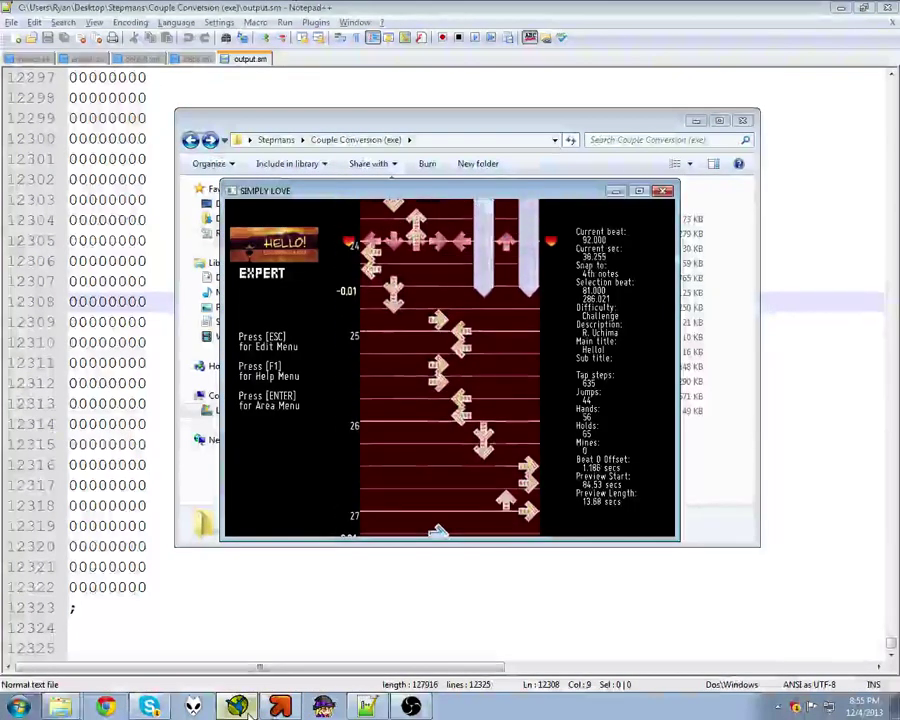
key("p")
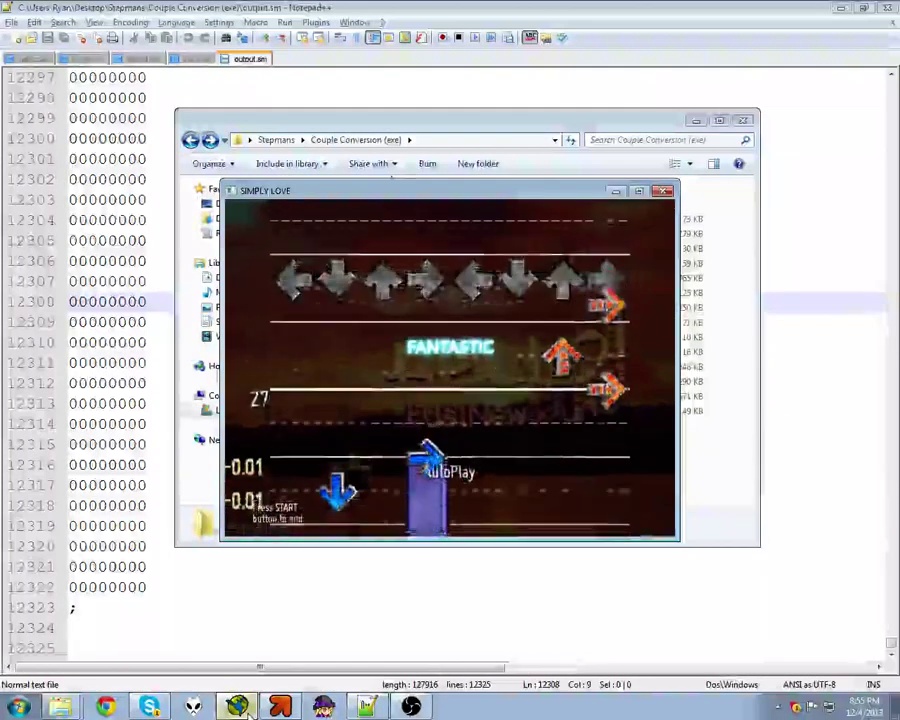
key("Return")
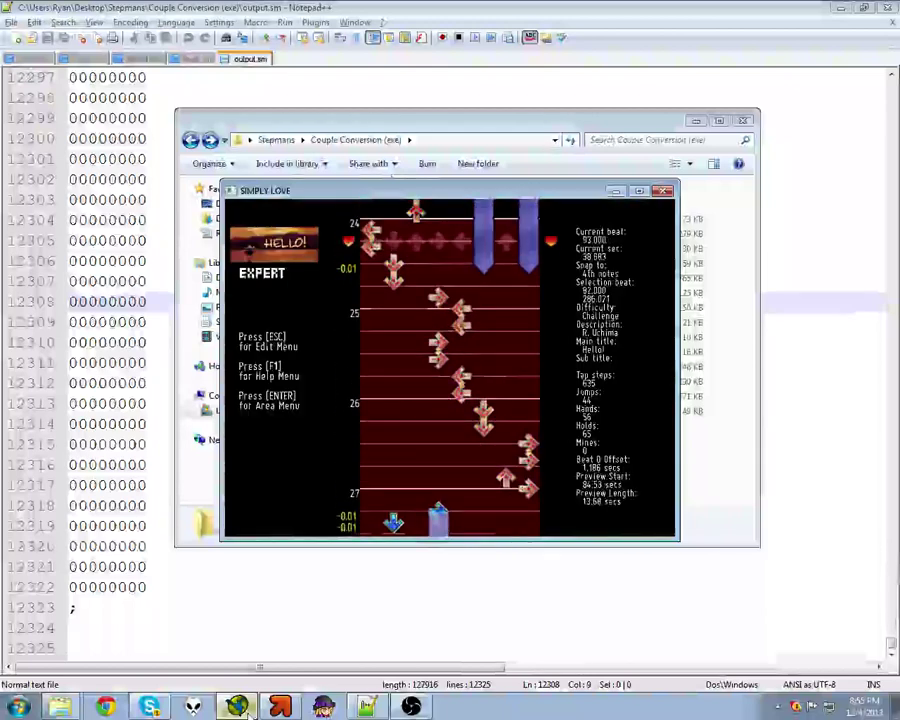
Step: In the second Explorer window, go up to StepMania CVS and open its Songs folder
left_click(186, 470)
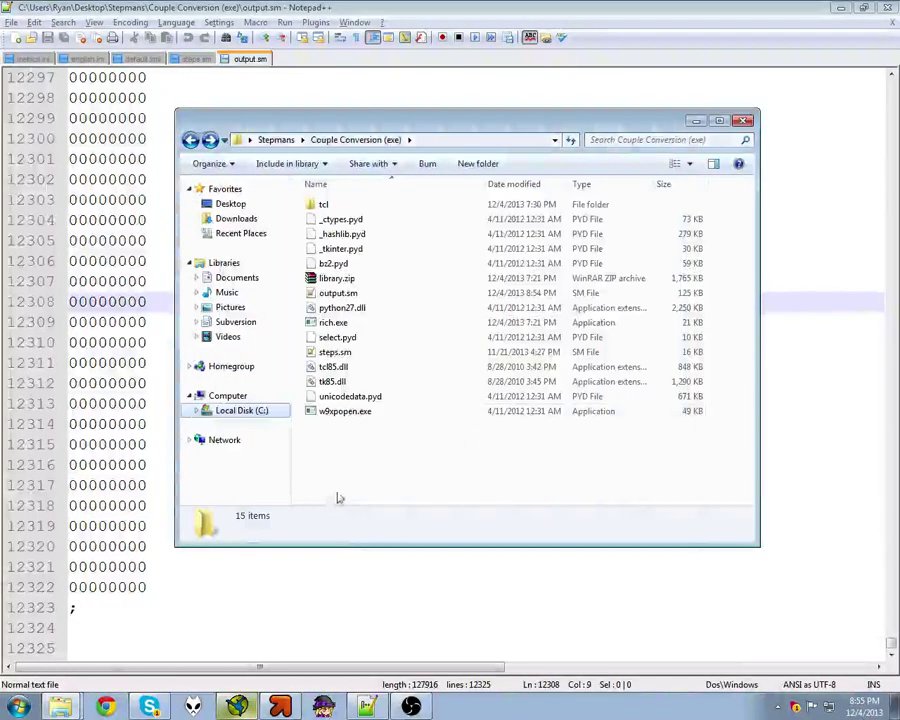
left_click(66, 660)
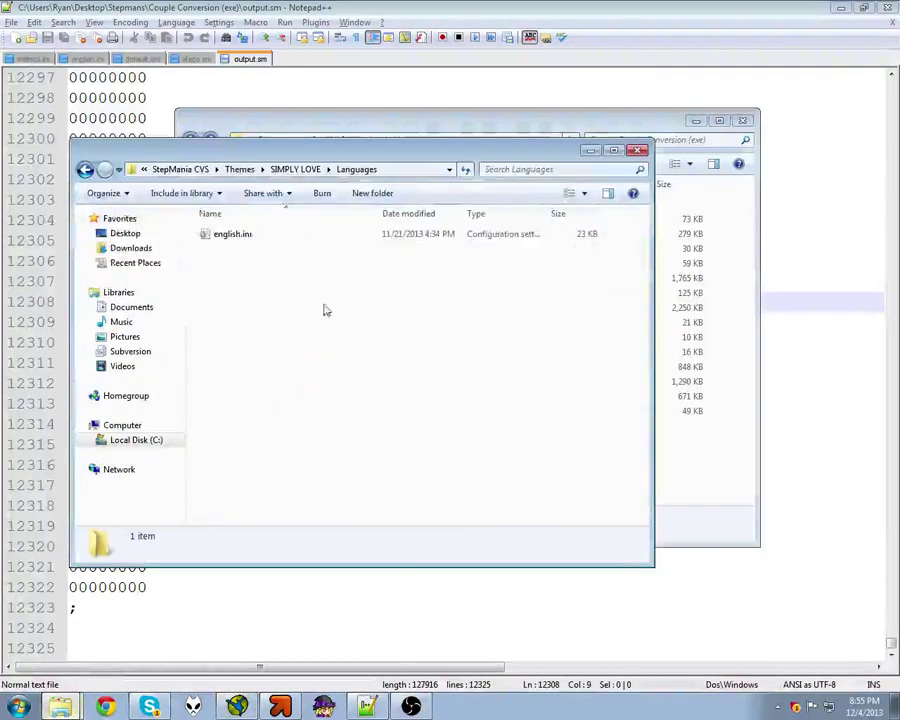
left_click(186, 170)
left_click(228, 456)
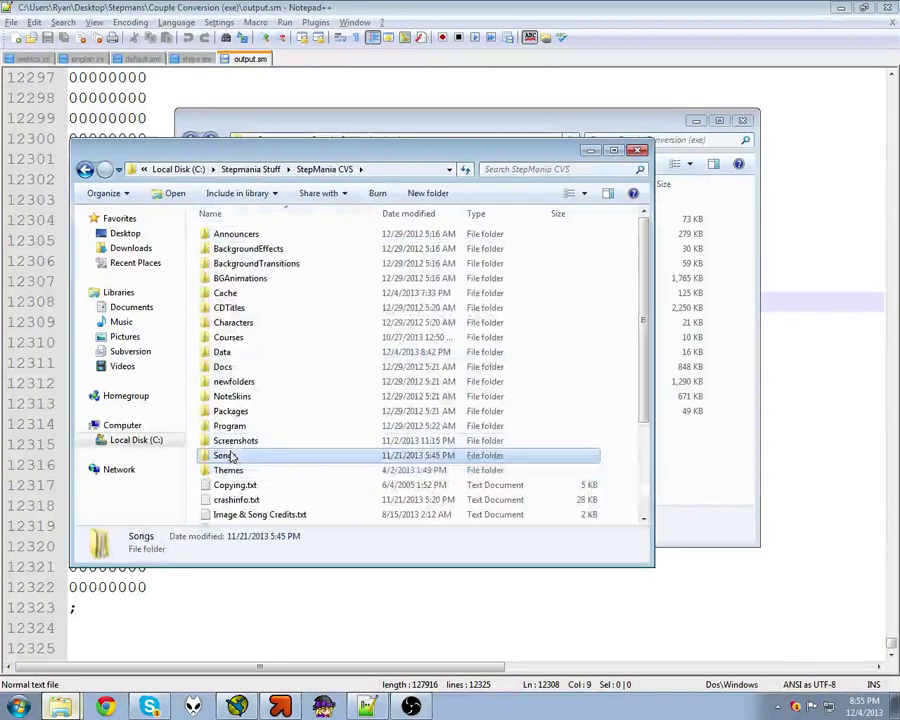
double_click(228, 456)
scroll(380, 340, "down", 3)
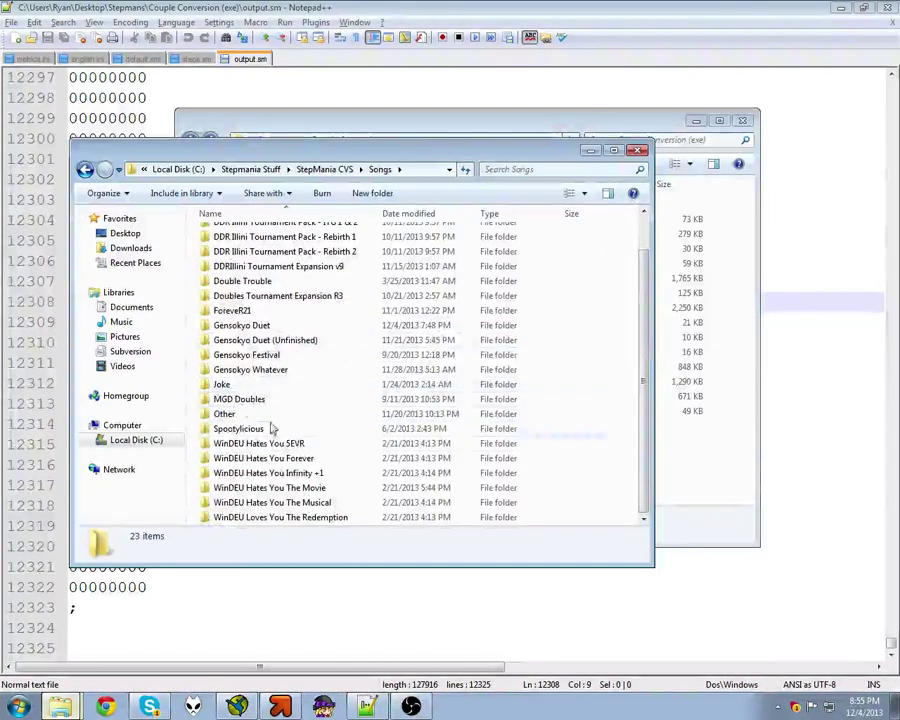
left_click(612, 401)
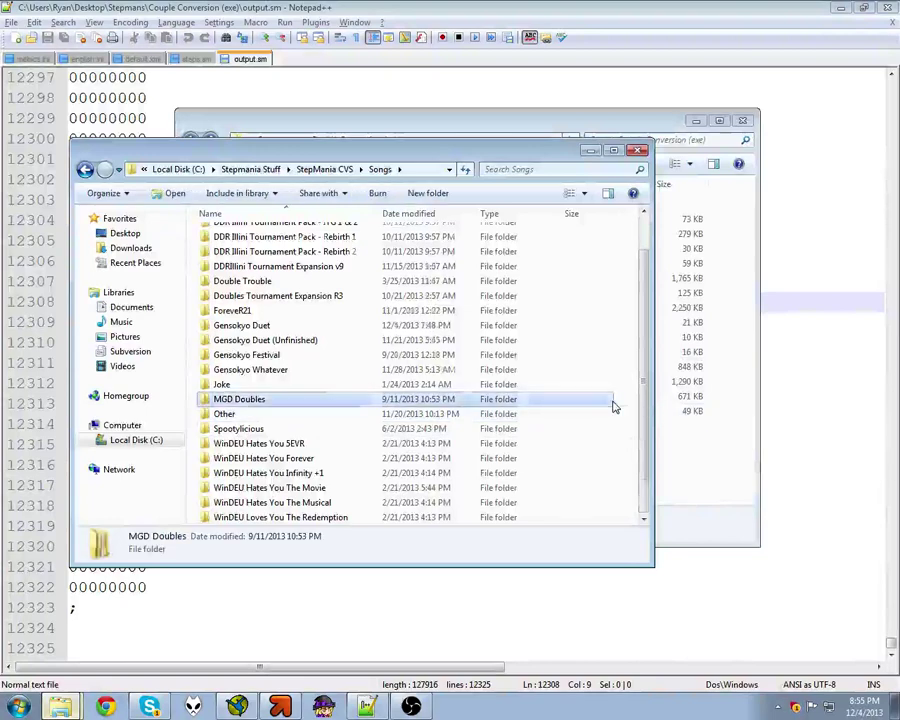
scroll(460, 400, "up", 1)
scroll(318, 400, "down", 1)
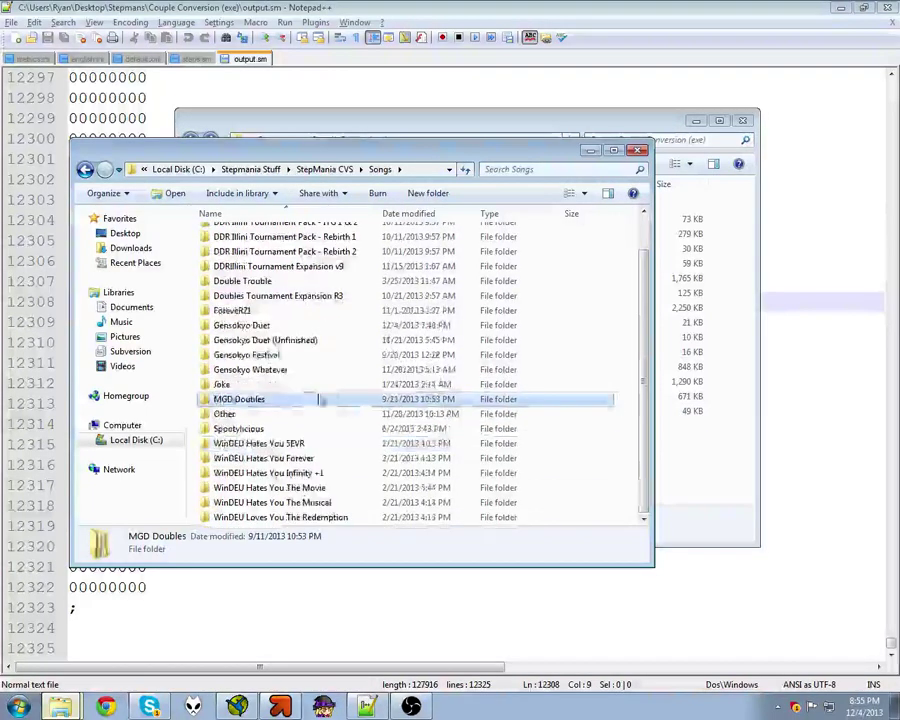
Step: Open Gensokyo Duet > Hello! and look over its files, including the lua folder
double_click(277, 330)
double_click(225, 237)
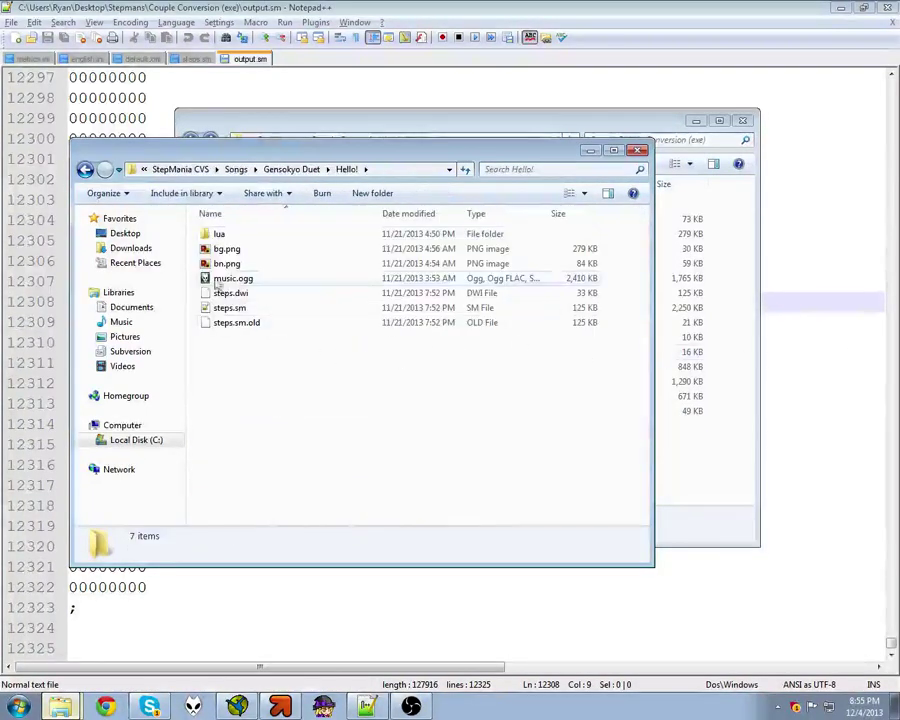
left_click(218, 235)
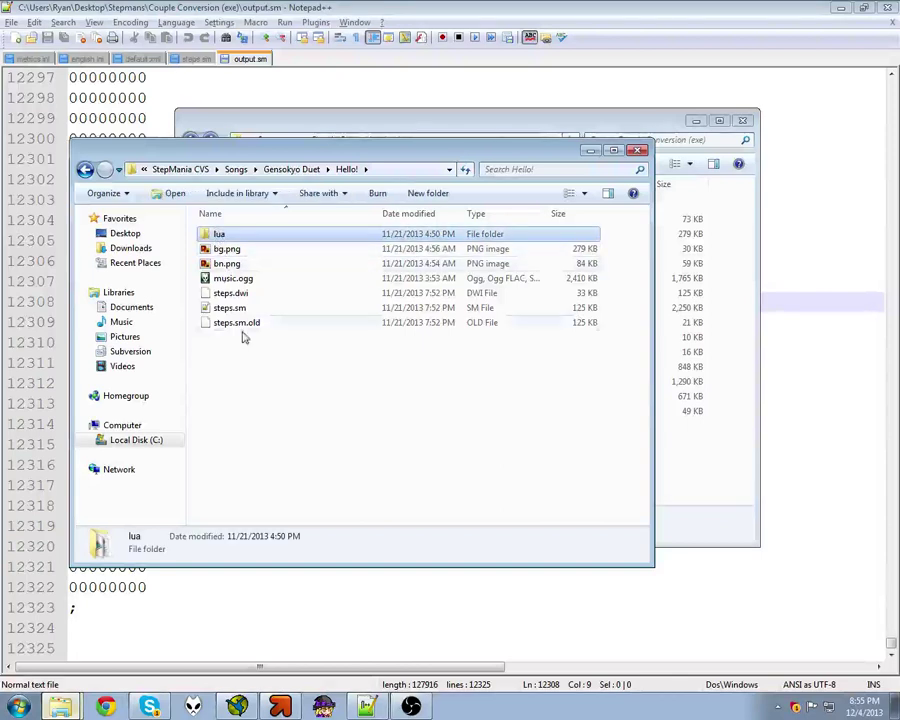
left_click(382, 414)
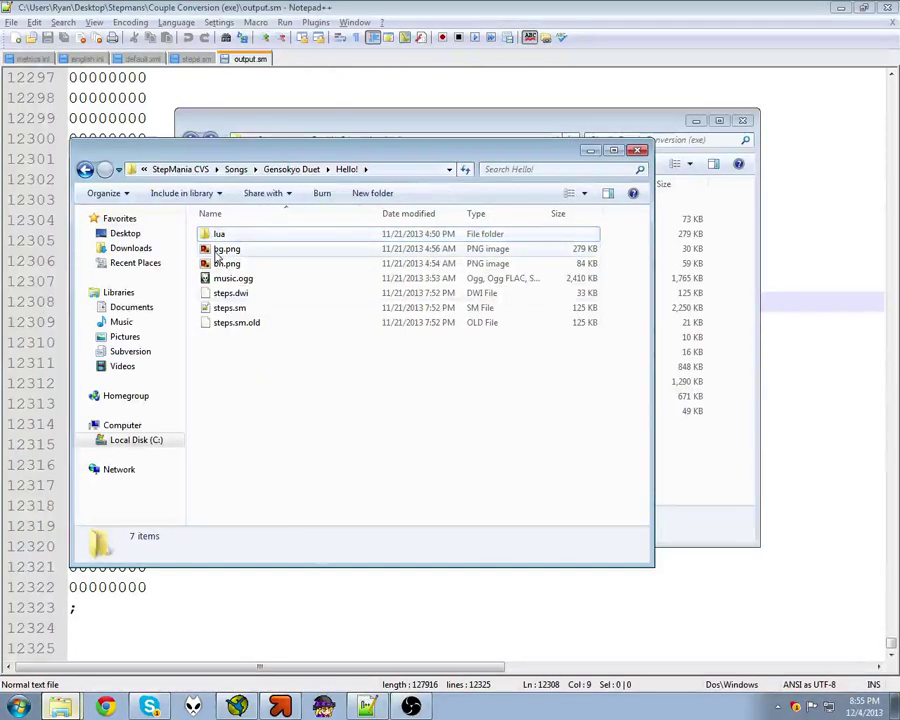
double_click(224, 308)
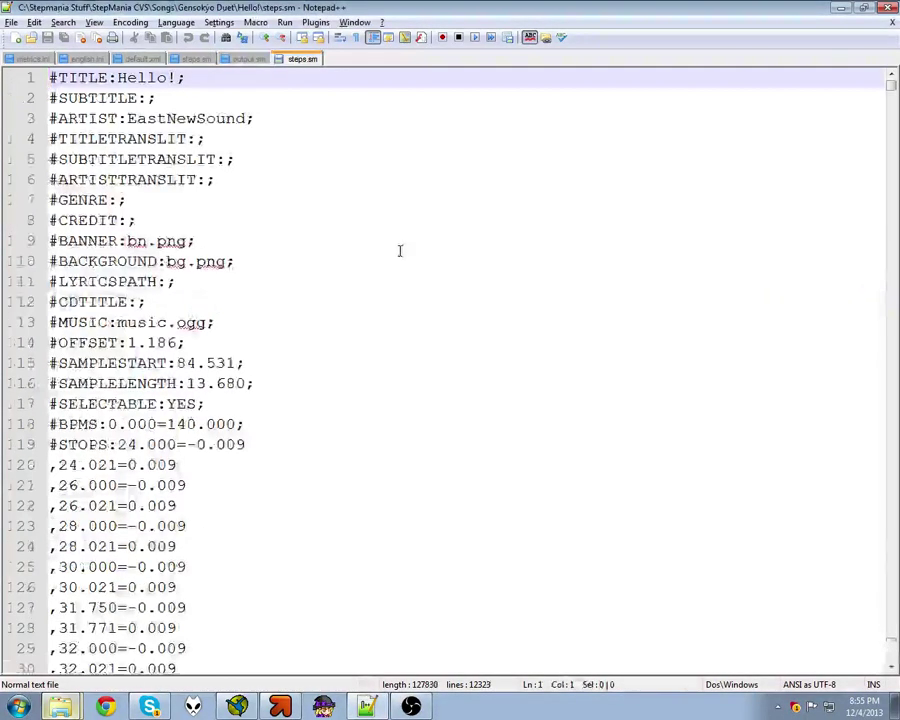
left_click_drag(893, 90, 870, 116)
scroll(502, 283, "down", 9)
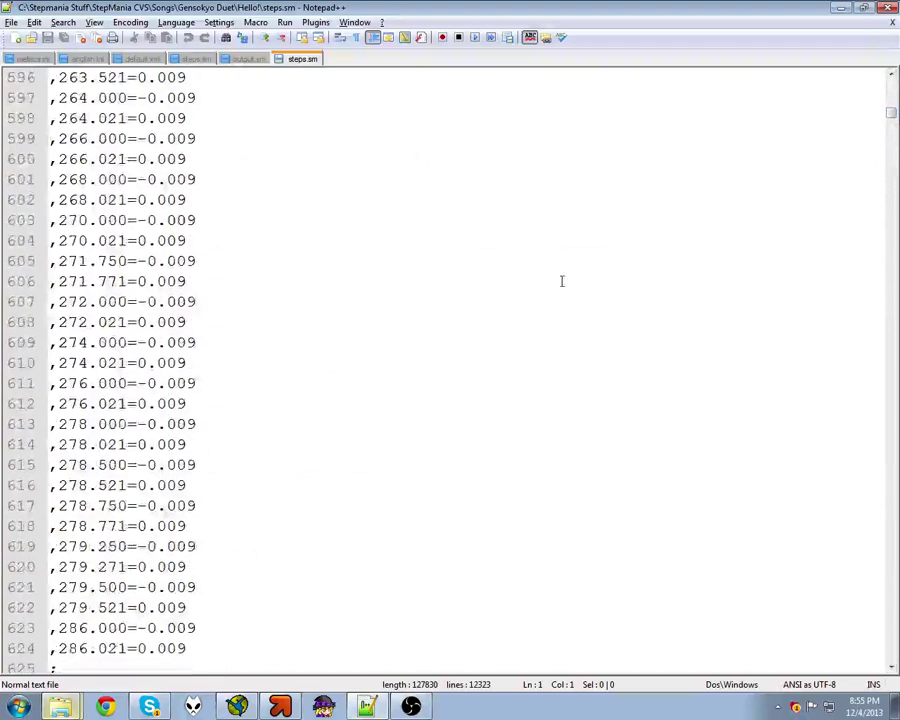
scroll(491, 275, "up", 1)
left_click(424, 279)
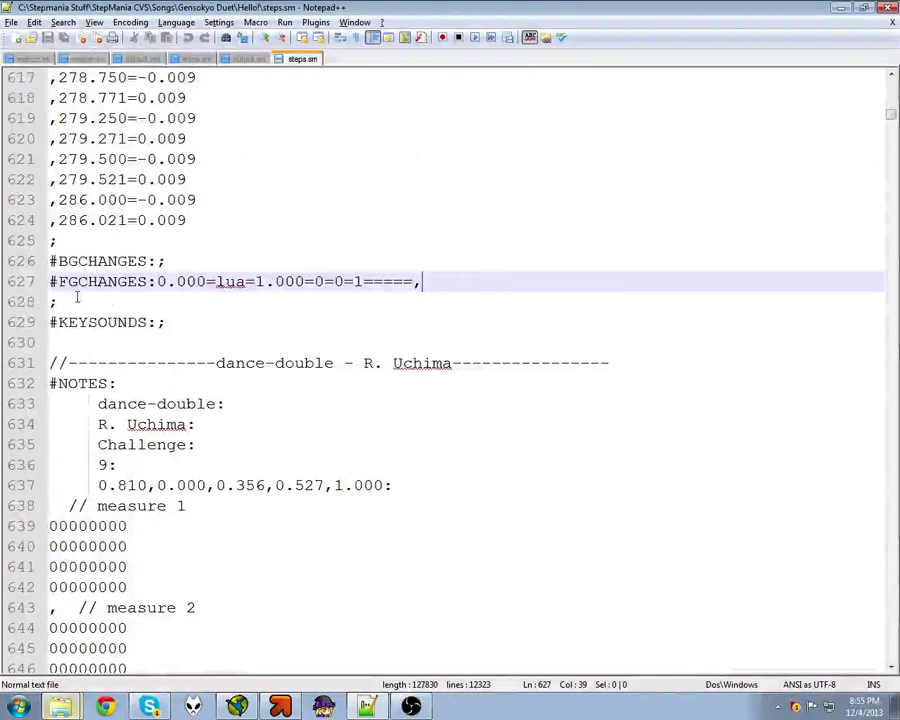
left_click_drag(54, 301, 36, 290)
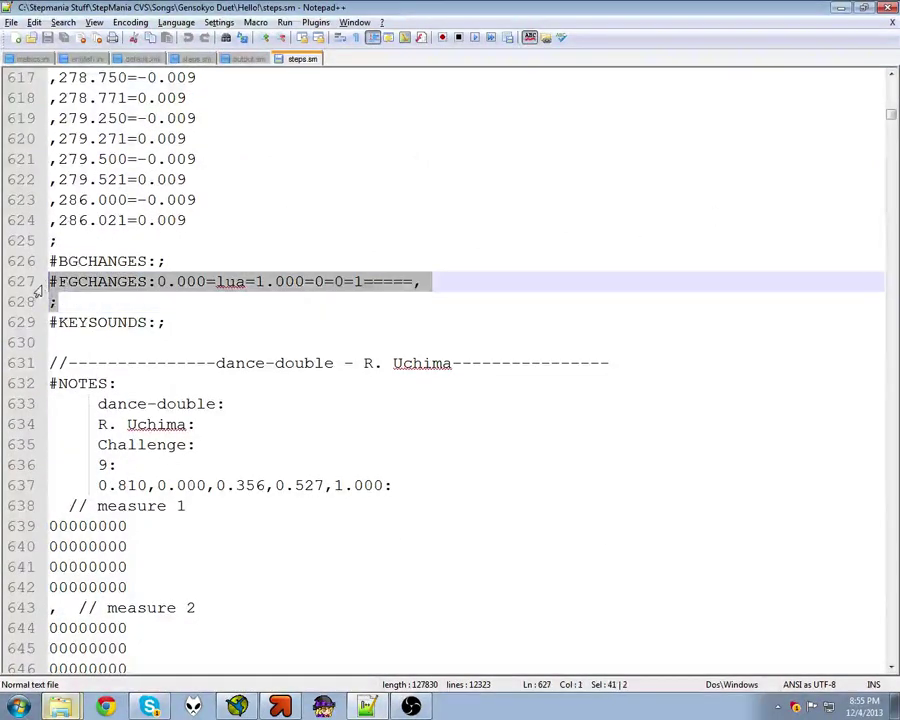
left_click(173, 316)
left_click_drag(254, 302, 32, 282)
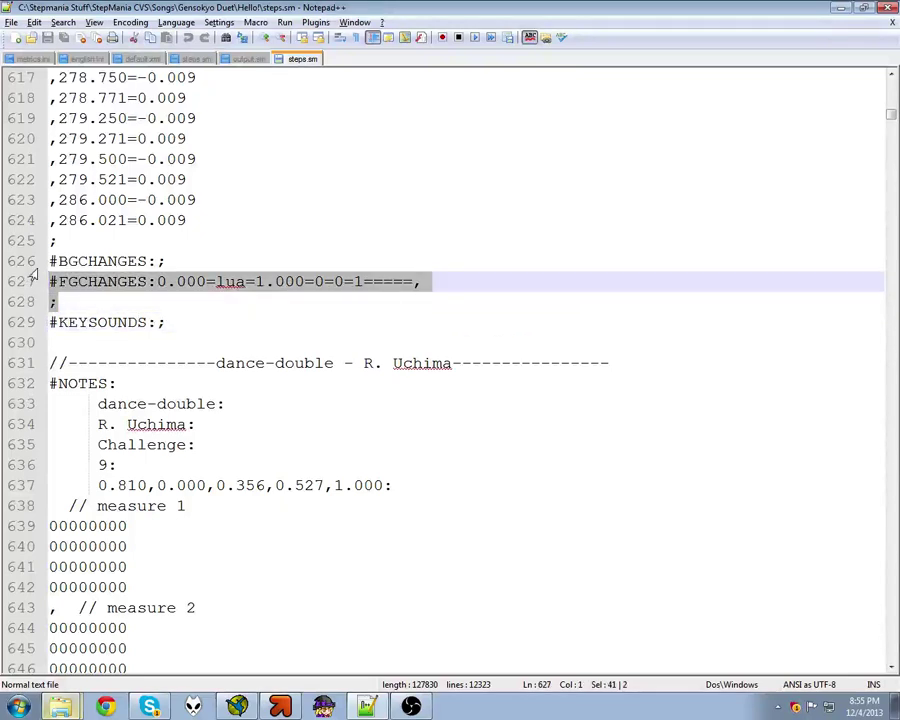
left_click_drag(229, 283, 16, 282)
left_click(255, 297)
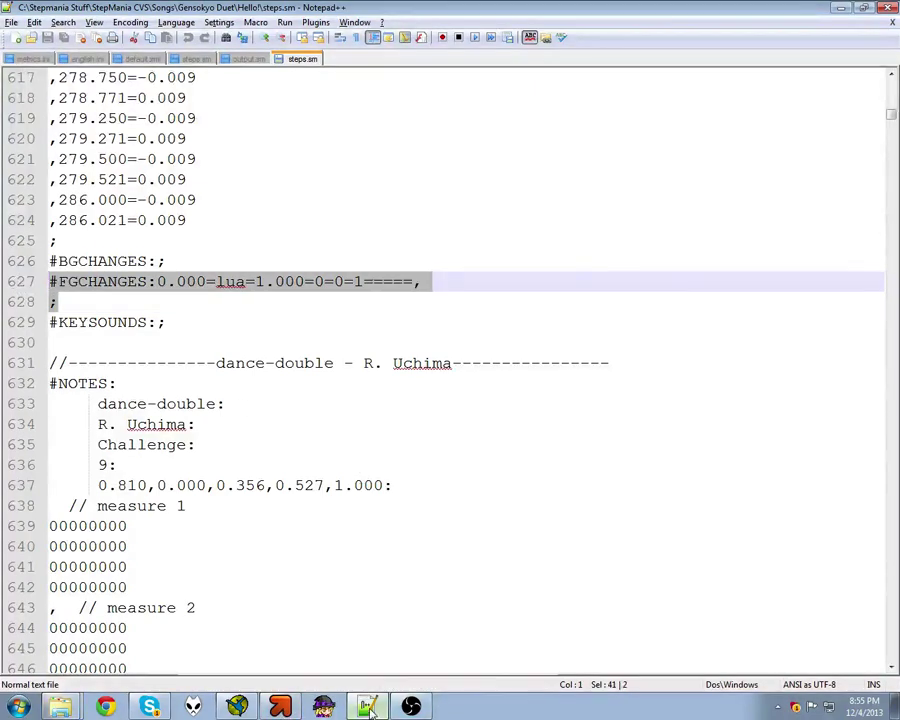
Step: Open the Hello! song's lua folder, inspect its four files, and bring up default.xml's context menu
left_click(298, 708)
double_click(218, 234)
left_click_drag(613, 322, 363, 432)
left_click_drag(588, 305, 470, 255)
left_click_drag(275, 289, 498, 384)
right_click(310, 242)
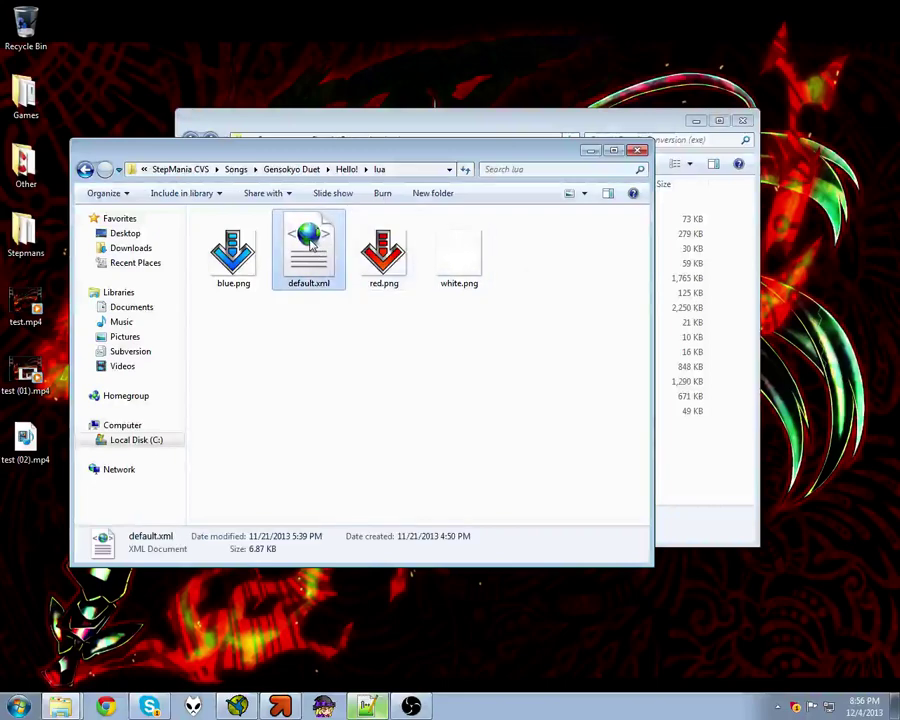
Step: Switch to the default.xml tab and select the indicactivity cue entries on lines 40–47
left_click(369, 296)
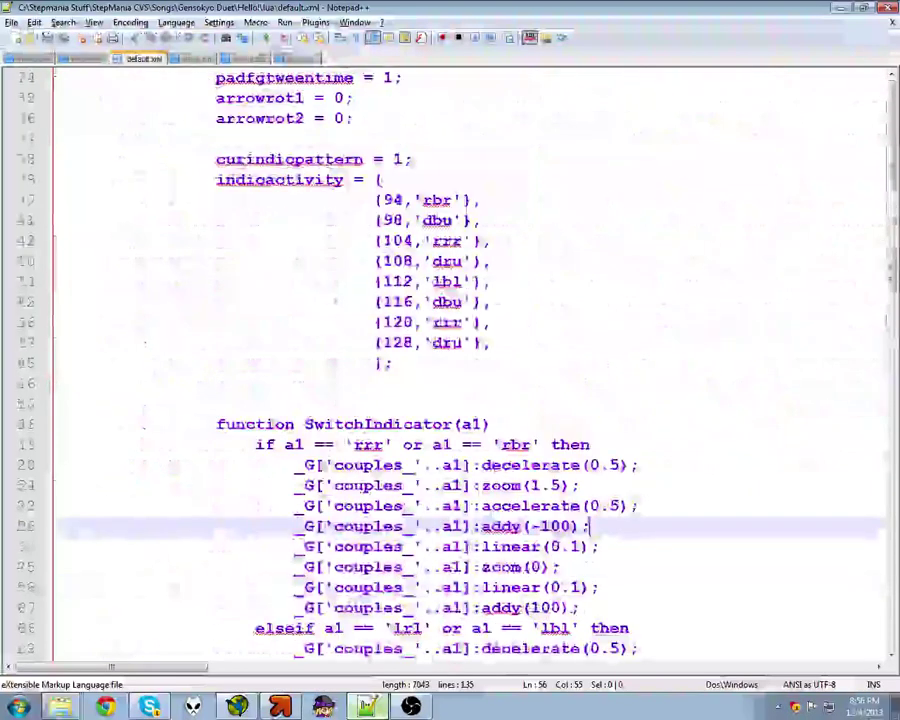
scroll(450, 360, "up", 2)
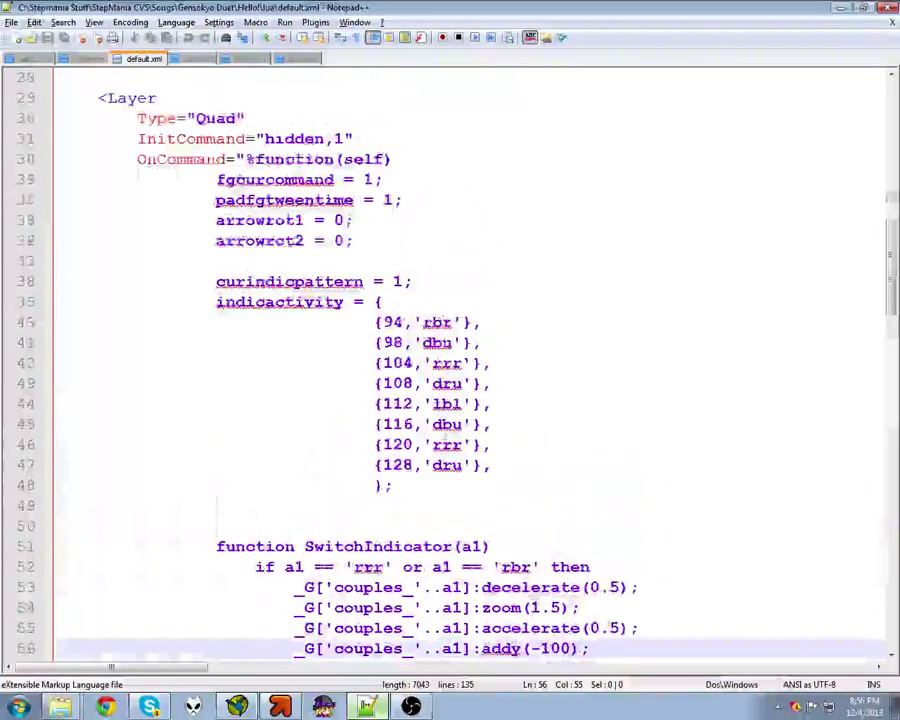
scroll(450, 360, "up", 2)
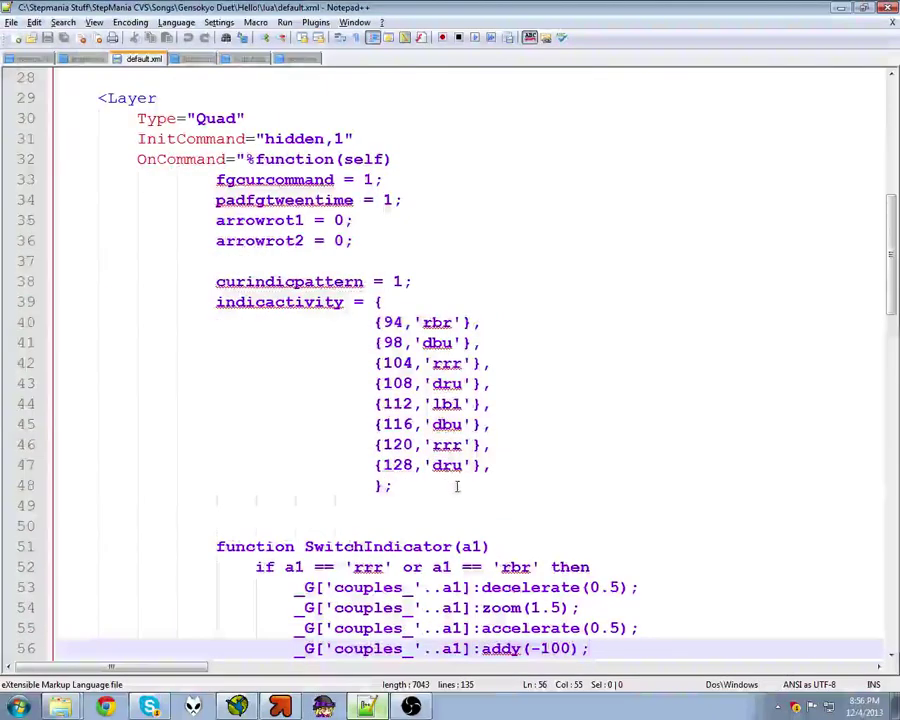
left_click_drag(454, 482, 43, 296)
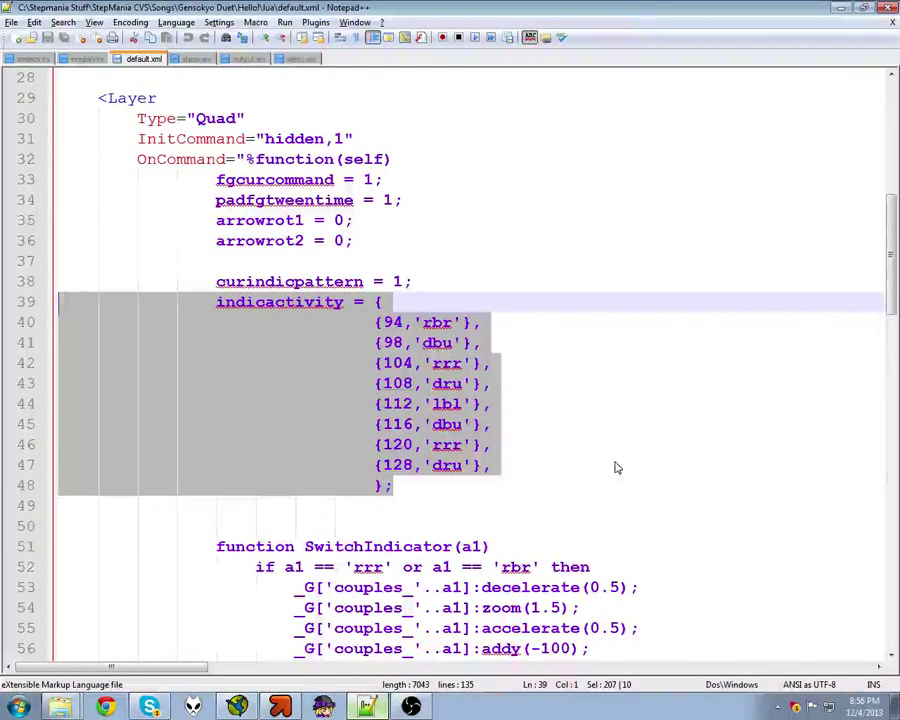
left_click_drag(612, 465, 270, 328)
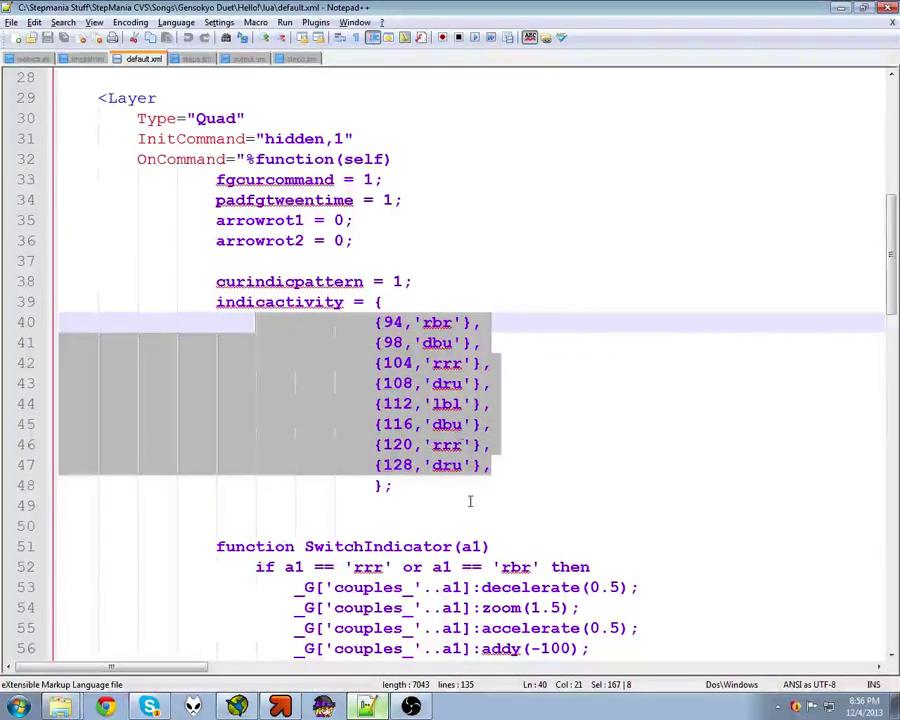
scroll(495, 460, "down", 1)
scroll(518, 400, "up", 2)
scroll(519, 417, "down", 1)
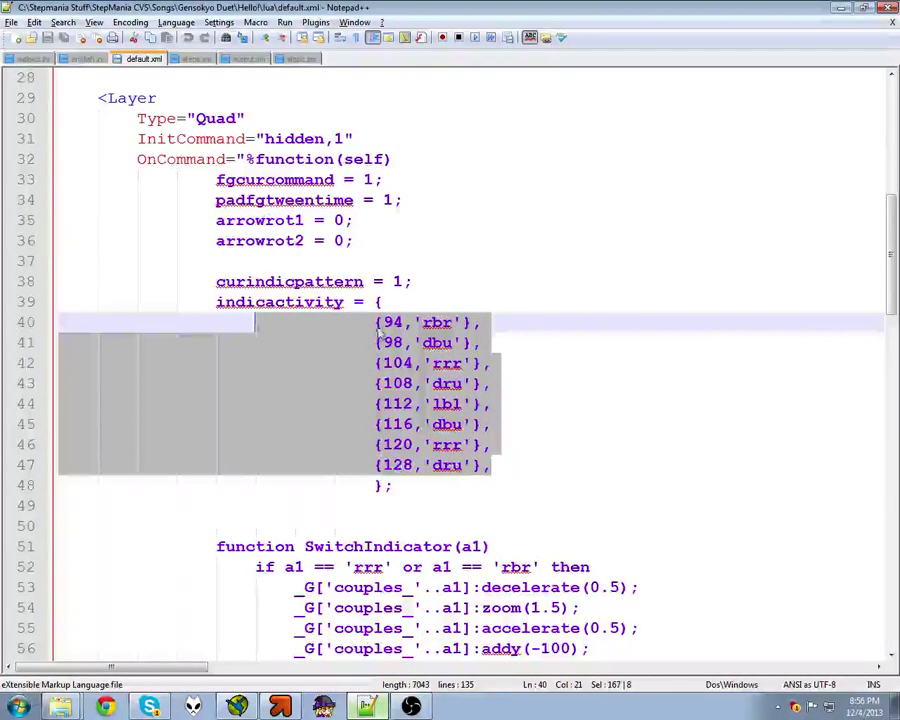
Step: Examine the first entry on line 40: beat 94 with cue code rbr
left_click(377, 323)
left_click_drag(384, 322, 404, 322)
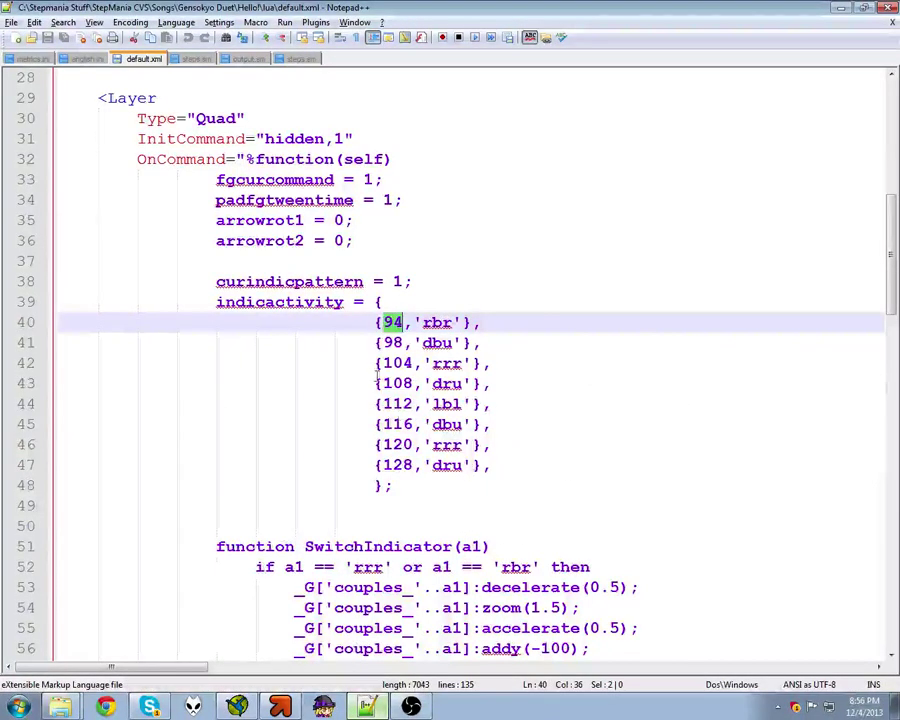
double_click(440, 323)
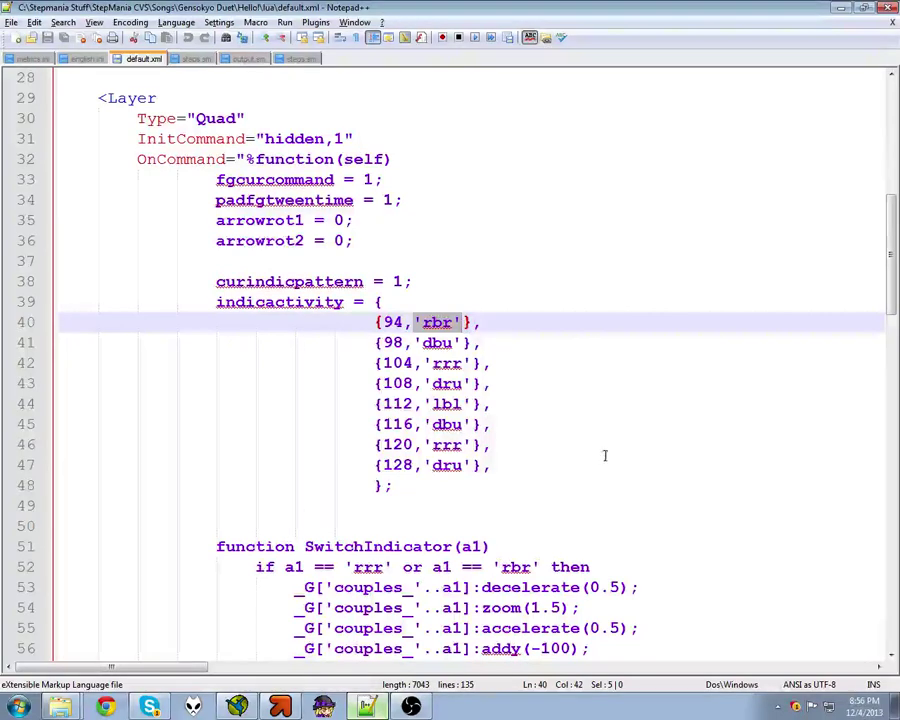
left_click(420, 323)
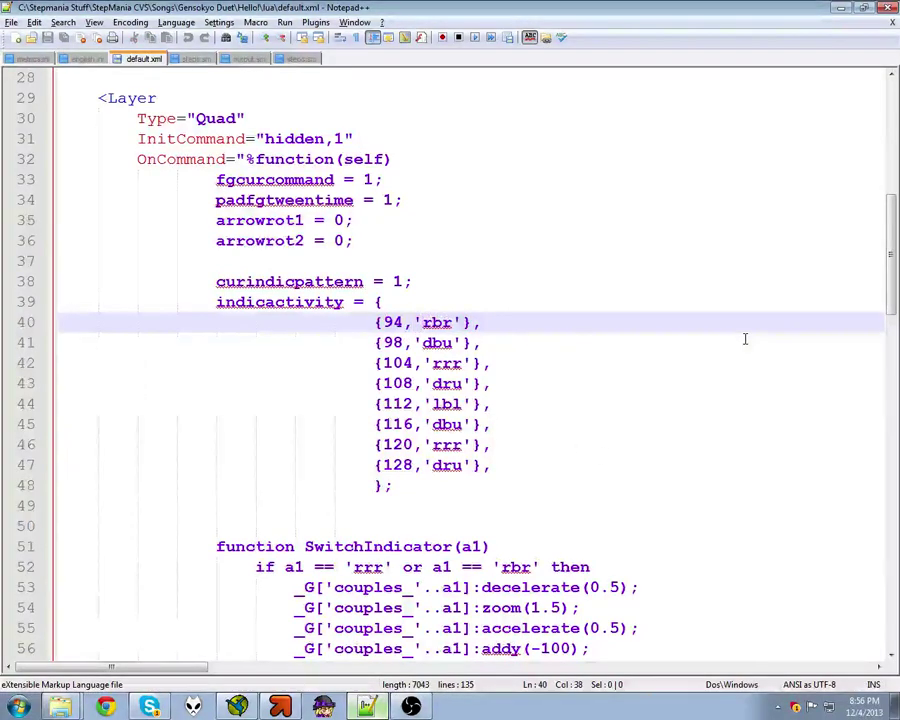
key("Left")
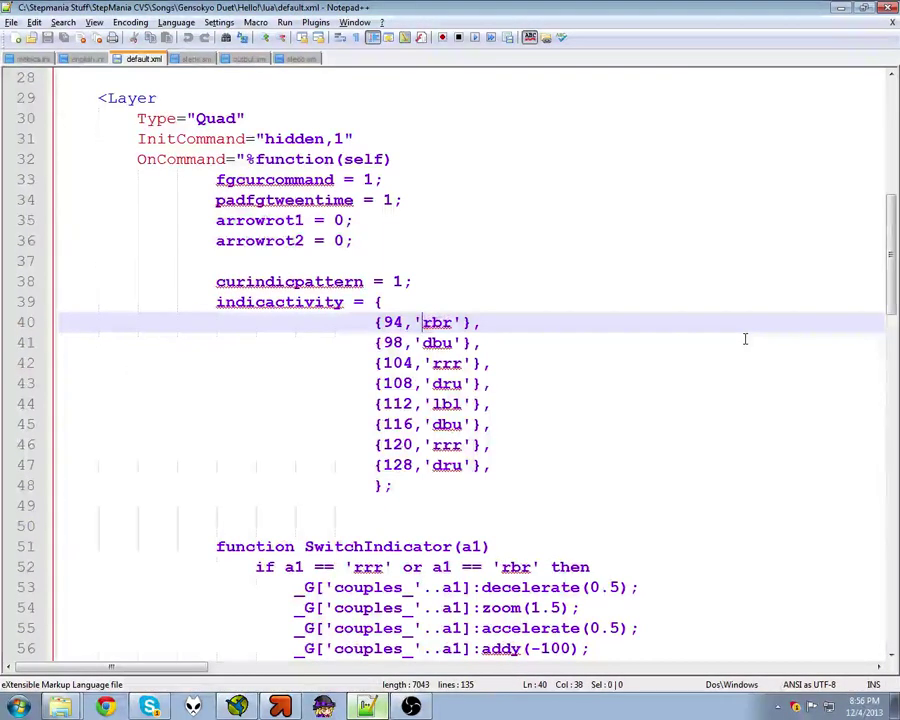
key("Right")
key("Left")
key("Left")
key("Left")
key("Left")
key("Left")
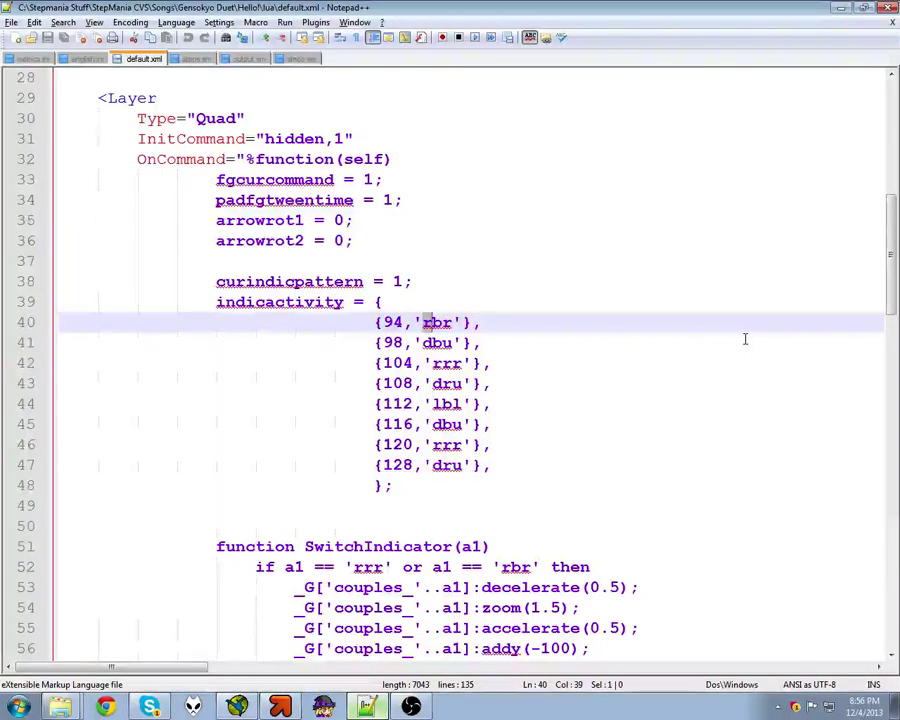
key("shift+Right")
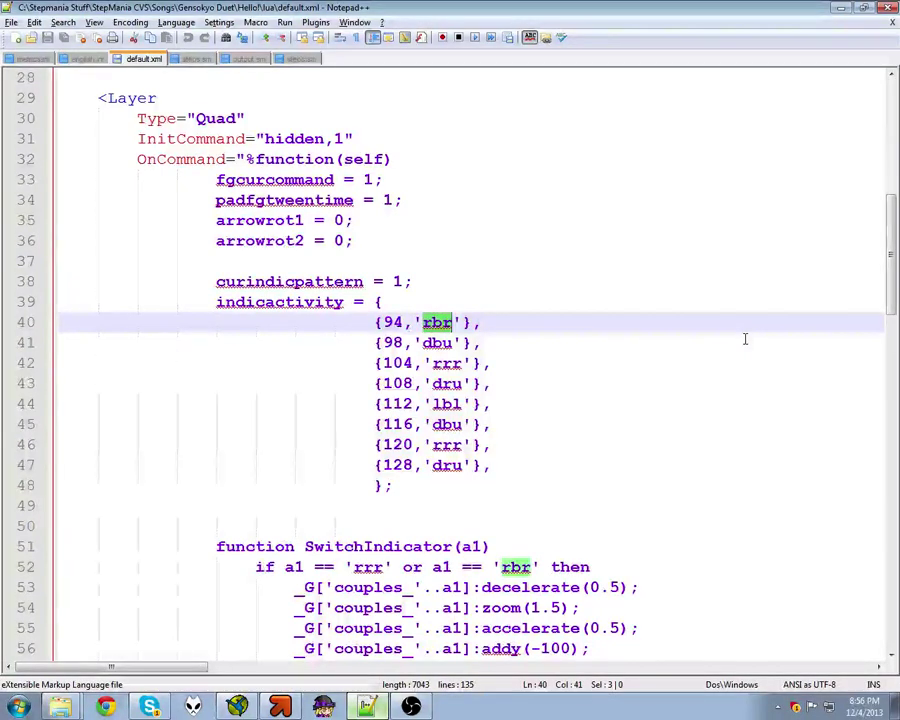
Step: Step through the dbu and rrr entries down to line 47, then reselect lines 40–47
key("Down")
key("Left")
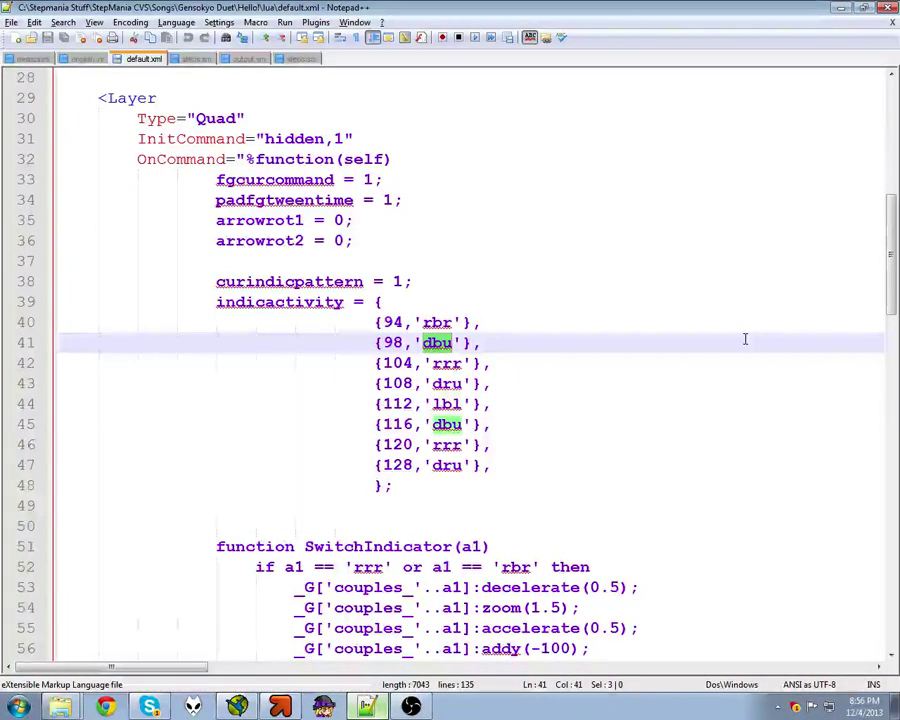
key("Down")
key("Up")
key("Up")
key("Down")
key("Down")
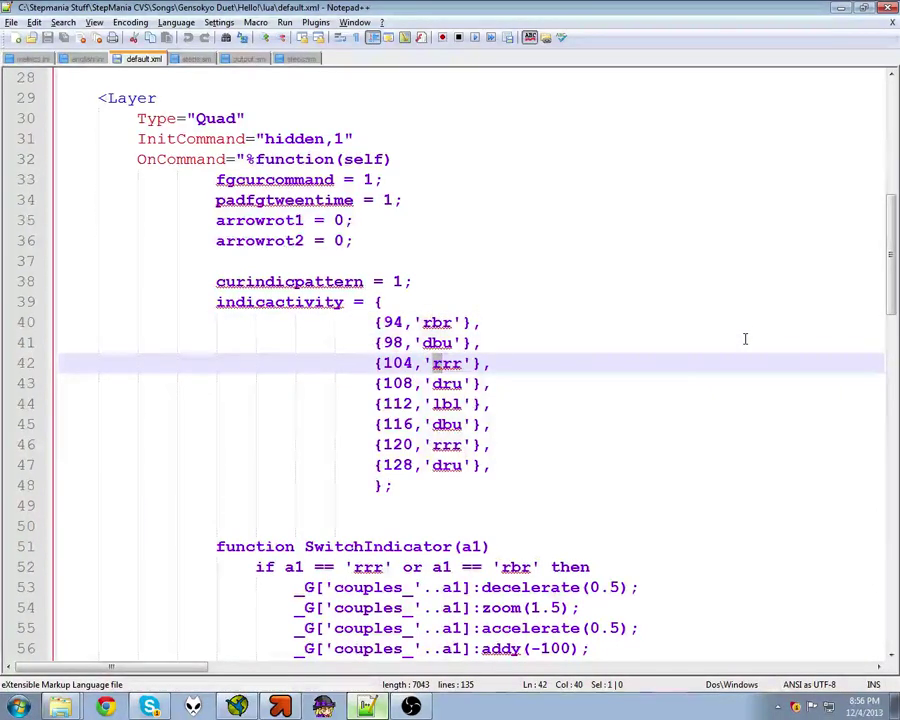
key("shift+Right")
key("Down")
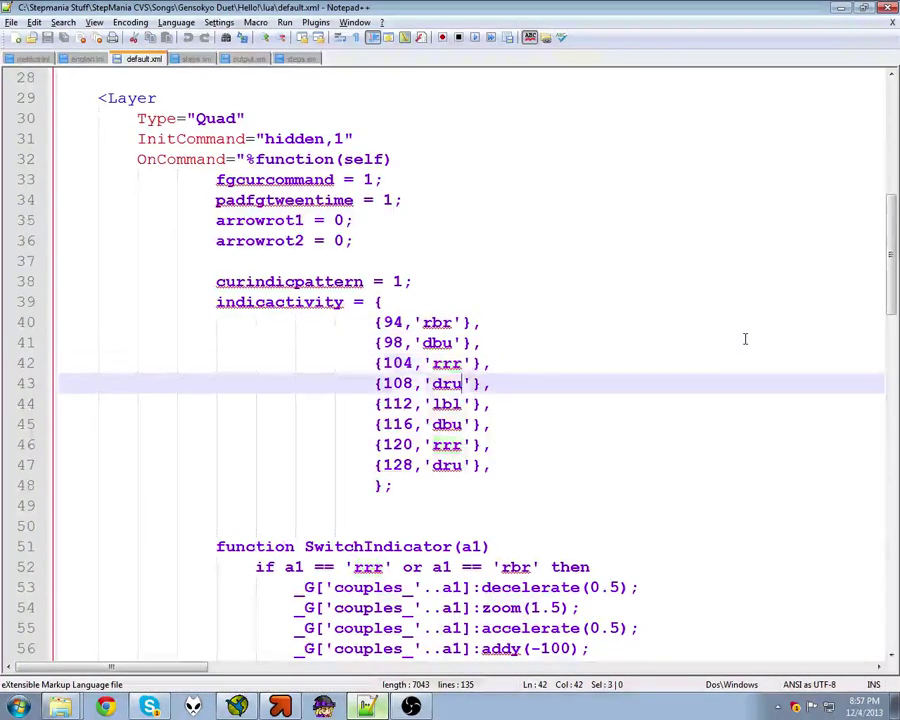
key("Down")
key("Down")
key("Down")
key("Down")
key("Up")
key("Up")
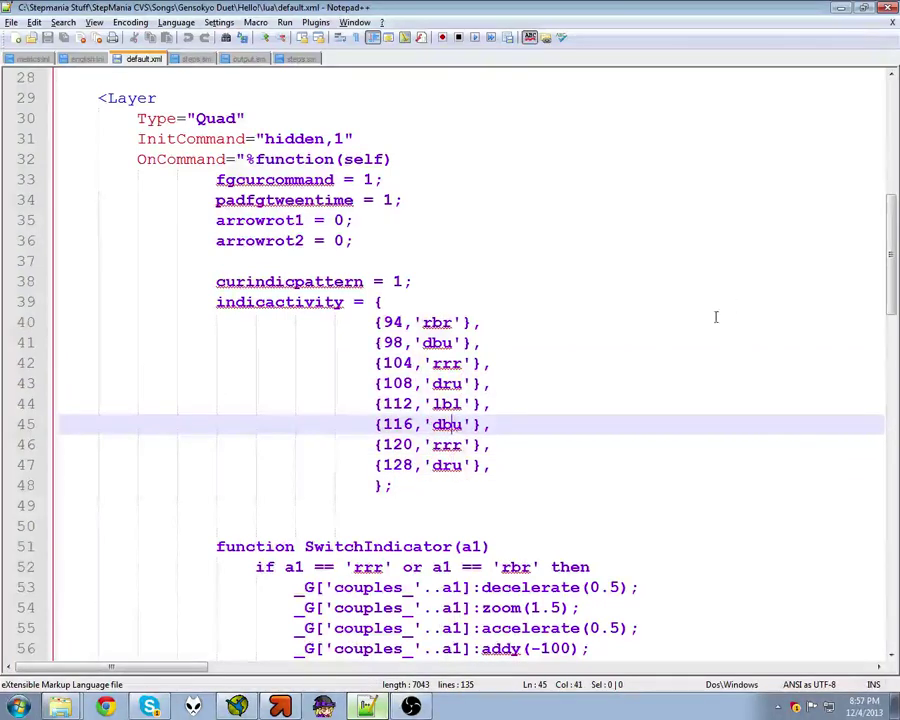
left_click_drag(496, 464, 375, 321)
left_click(372, 321)
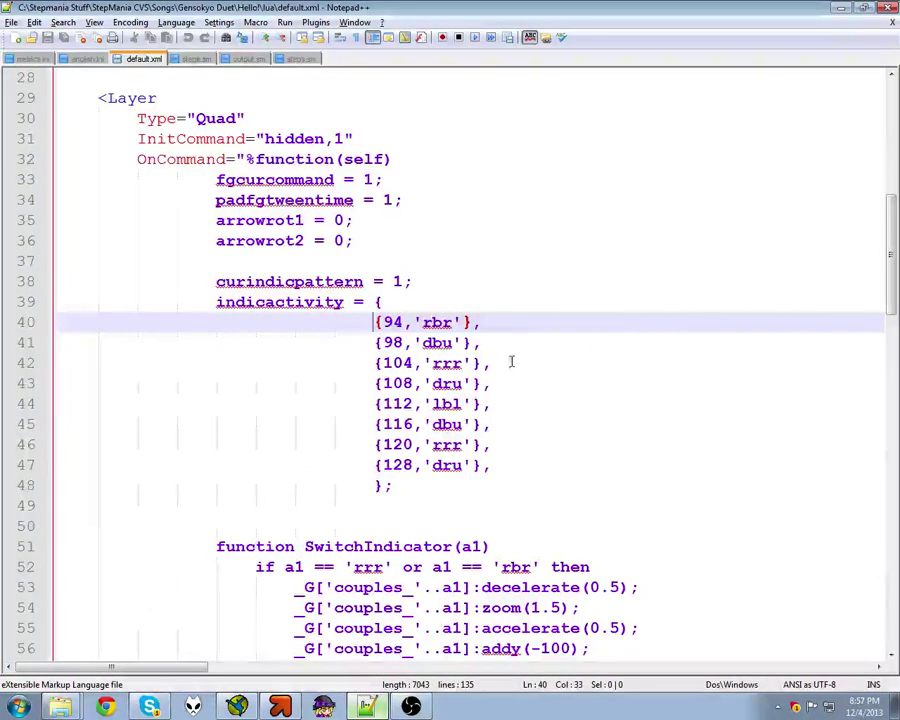
scroll(512, 354, "down", 1)
scroll(527, 386, "down", 4)
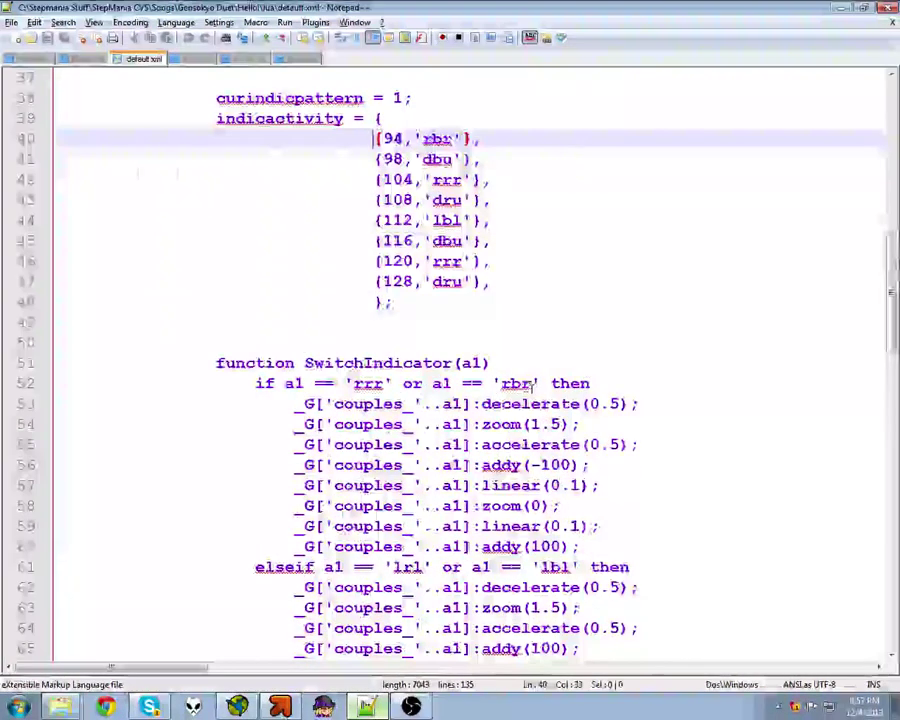
scroll(530, 388, "up", 3)
scroll(530, 388, "down", 2)
scroll(692, 508, "down", 2)
left_click_drag(633, 484, 228, 345)
left_click(599, 428)
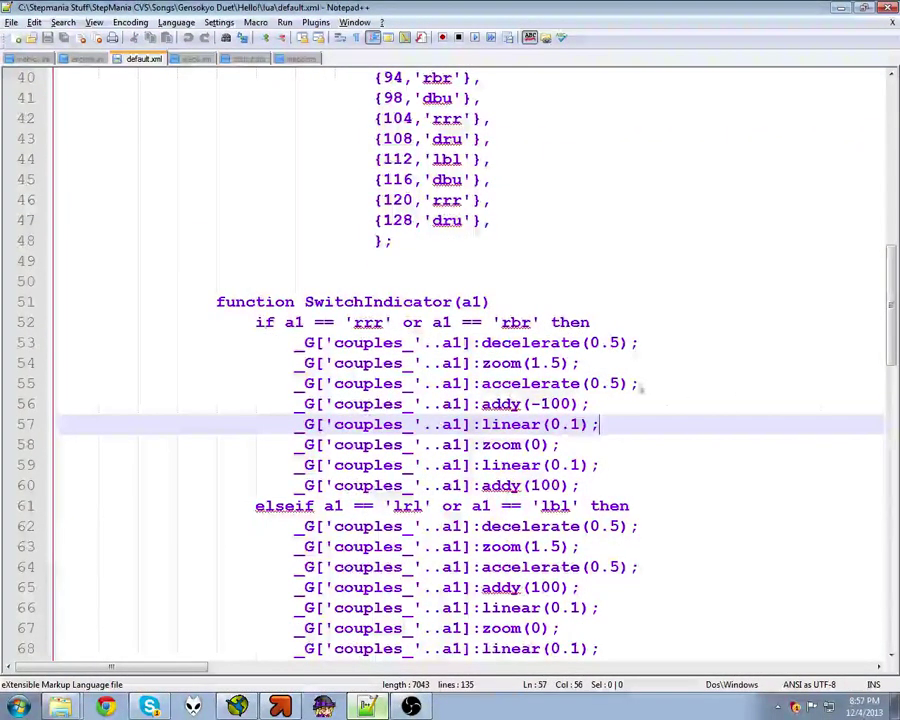
scroll(672, 443, "down", 5)
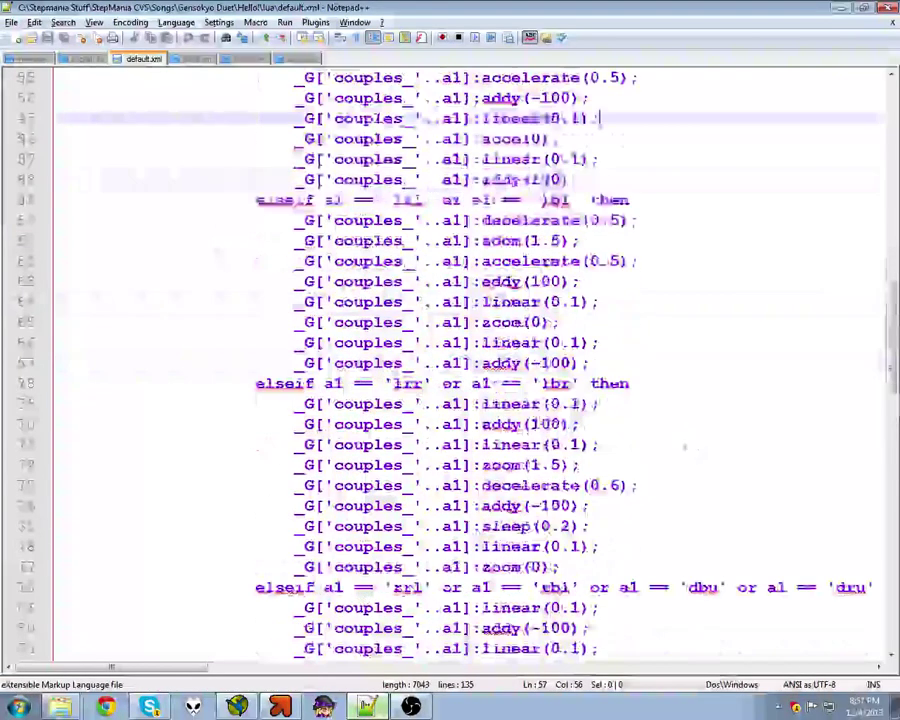
scroll(673, 447, "up", 7)
scroll(673, 447, "down", 3)
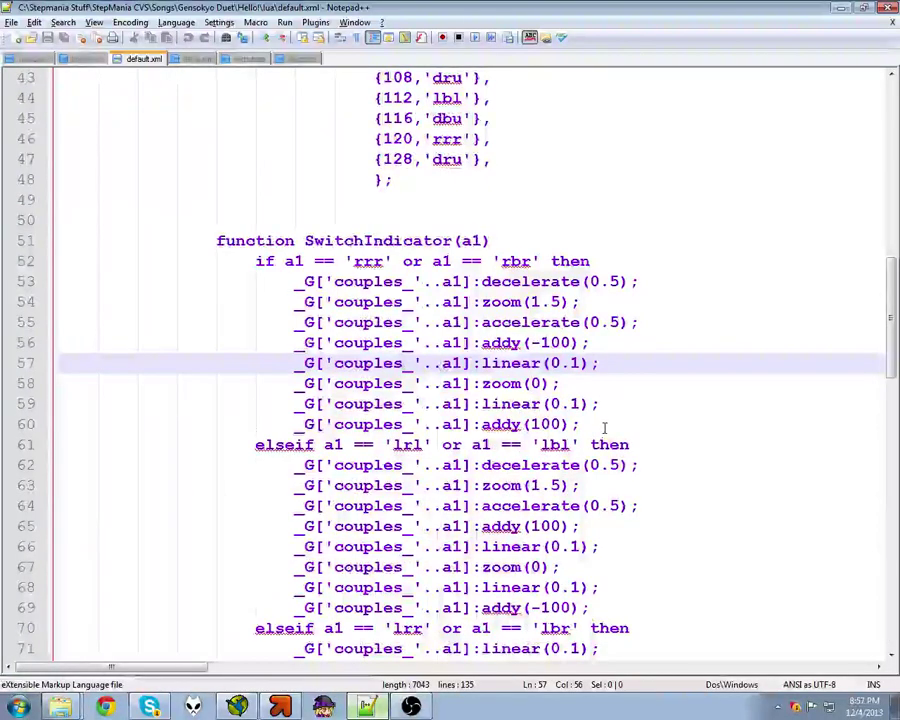
left_click_drag(600, 424, 548, 363)
scroll(704, 403, "up", 7)
scroll(704, 403, "down", 7)
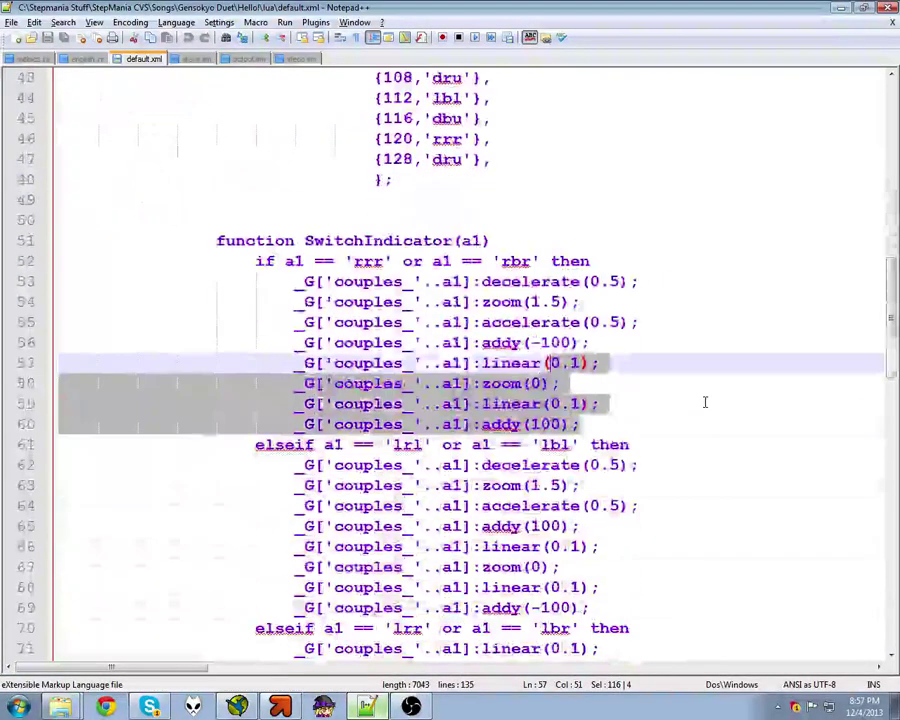
scroll(701, 407, "down", 3)
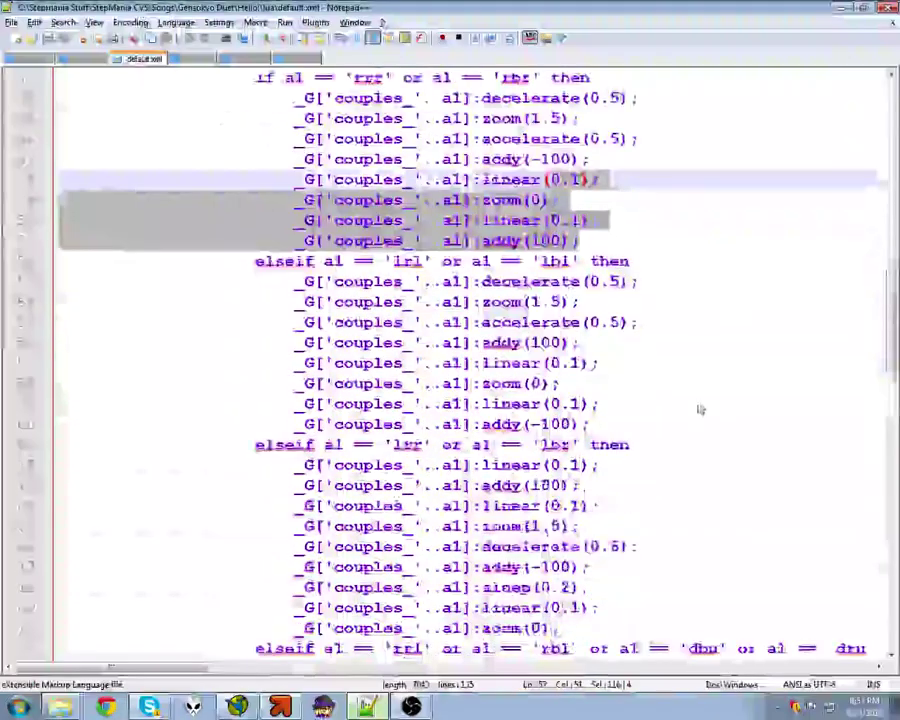
scroll(701, 407, "up", 6)
scroll(699, 401, "down", 5)
scroll(699, 401, "up", 4)
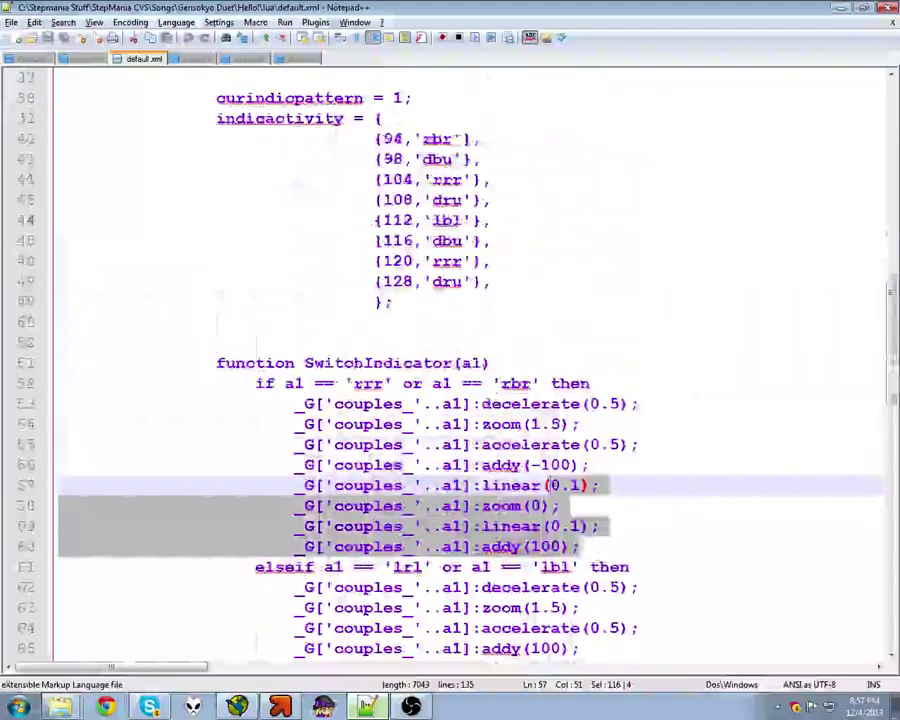
left_click_drag(585, 546, 88, 399)
left_click(668, 362)
scroll(672, 362, "up", 3)
scroll(672, 362, "up", 12)
scroll(672, 362, "down", 1)
scroll(672, 362, "down", 10)
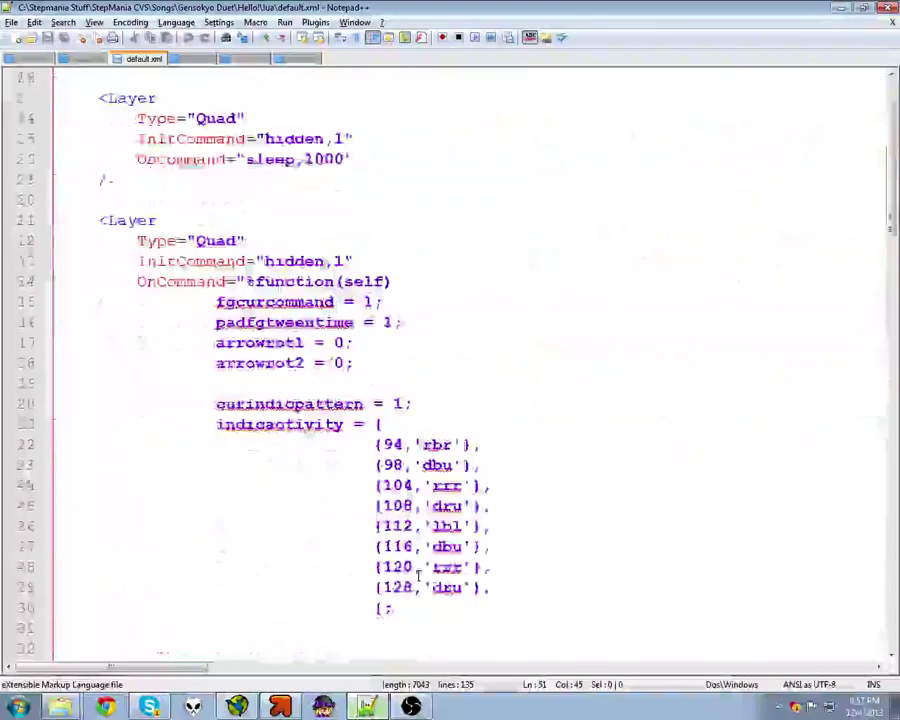
Step: Restore the Hello! Expert chart editor and step through beats 24 to 32 to preview the arrows
left_click(237, 707)
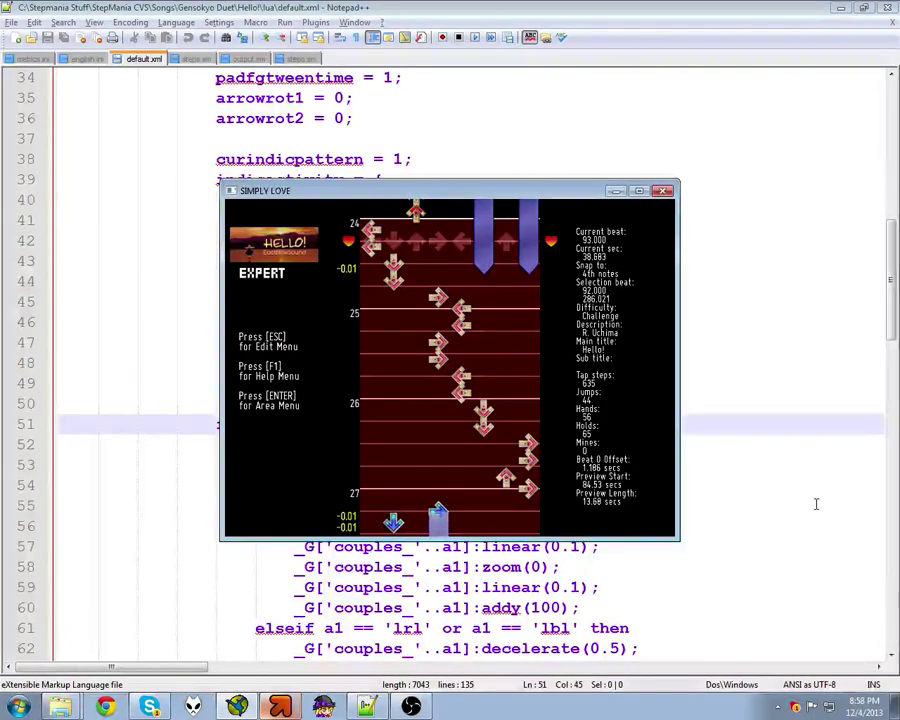
key("Up")
key("Up")
key("Up")
key("Up")
key("Up")
key("Up")
key("Up")
key("Up")
key("Up")
key("Up")
key("Up")
key("Up")
key("Up")
key("Up")
key("Up")
key("Up")
key("Up")
key("Up")
key("Up")
key("Up")
key("Up")
key("Up")
key("Up")
key("Up")
key("Up")
key("Up")
key("Up")
key("Up")
key("Up")
key("Up")
key("Up")
key("Up")
key("Up")
key("Up")
key("Up")
key("Up")
key("Up")
key("Up")
key("Up")
key("Up")
key("Up")
key("Up")
key("Down")
key("Down")
key("Down")
key("Down")
key("Down")
key("Down")
key("Down")
key("Down")
key("Down")
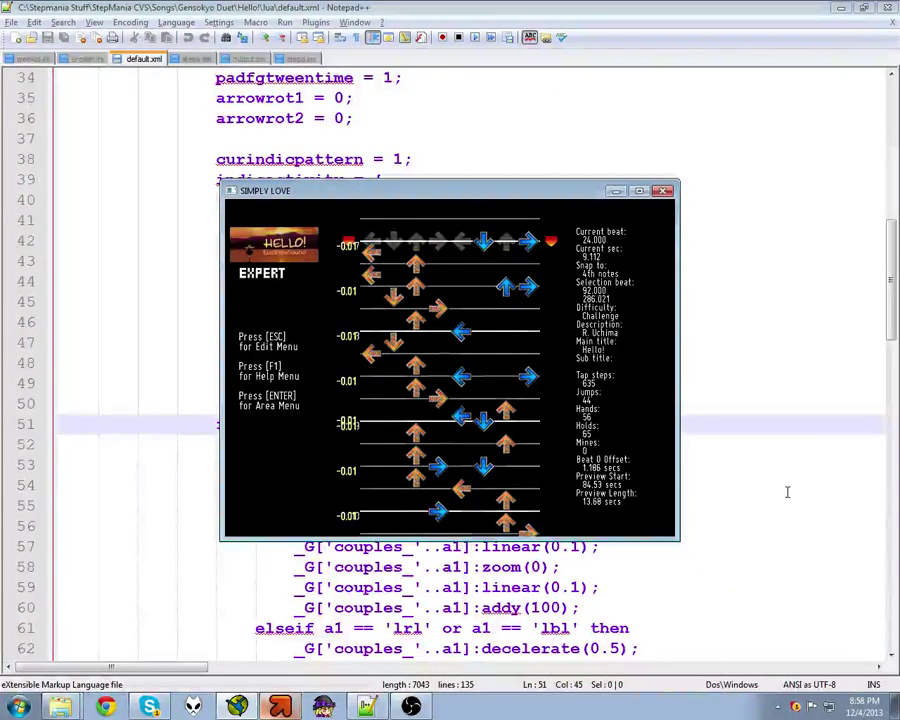
key("Down")
key("Down")
key("Down")
key("Down")
key("Down")
key("Down")
key("Down")
key("Down")
key("Down")
key("Down")
key("Down")
key("Down")
key("Down")
key("Down")
key("Down")
key("Down")
key("Down")
key("Down")
key("Down")
key("Down")
key("Down")
key("Down")
key("Down")
key("Down")
key("Down")
key("Down")
key("Down")
key("Down")
key("Down")
key("Down")
key("Down")
key("Down")
key("Down")
key("Down")
key("Down")
key("Down")
key("Down")
key("Down")
key("Down")
key("Down")
key("Down")
key("Down")
key("Down")
key("Down")
key("Down")
key("Down")
key("Down")
key("Down")
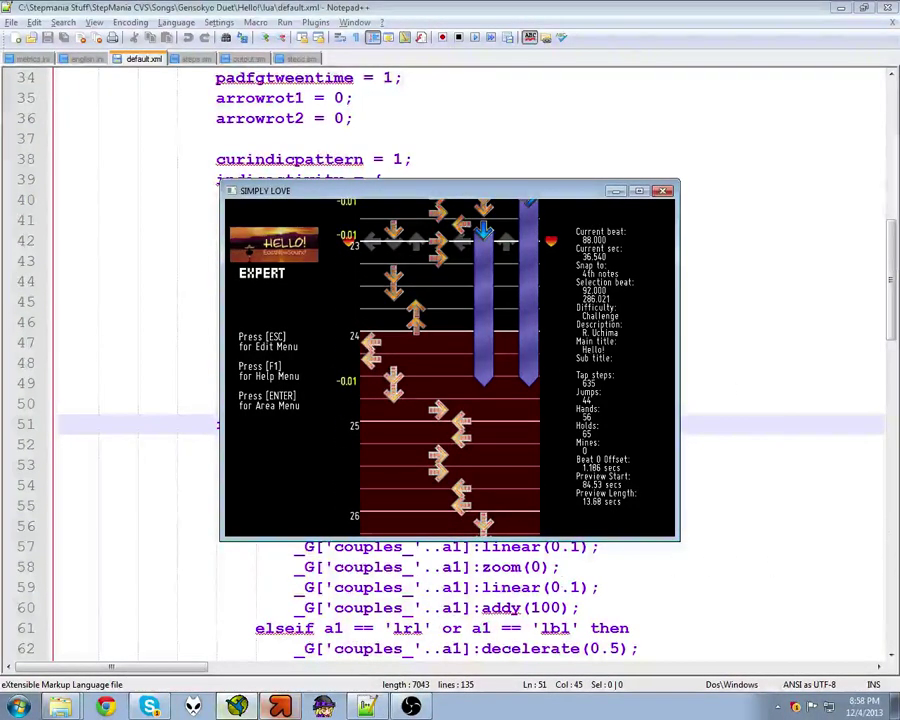
left_click(410, 707)
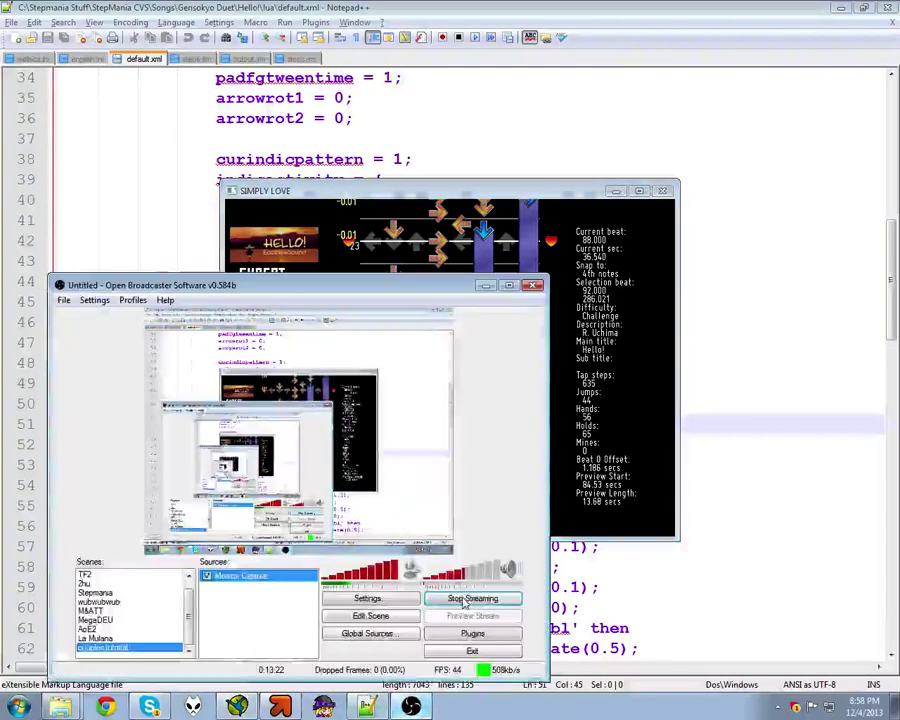